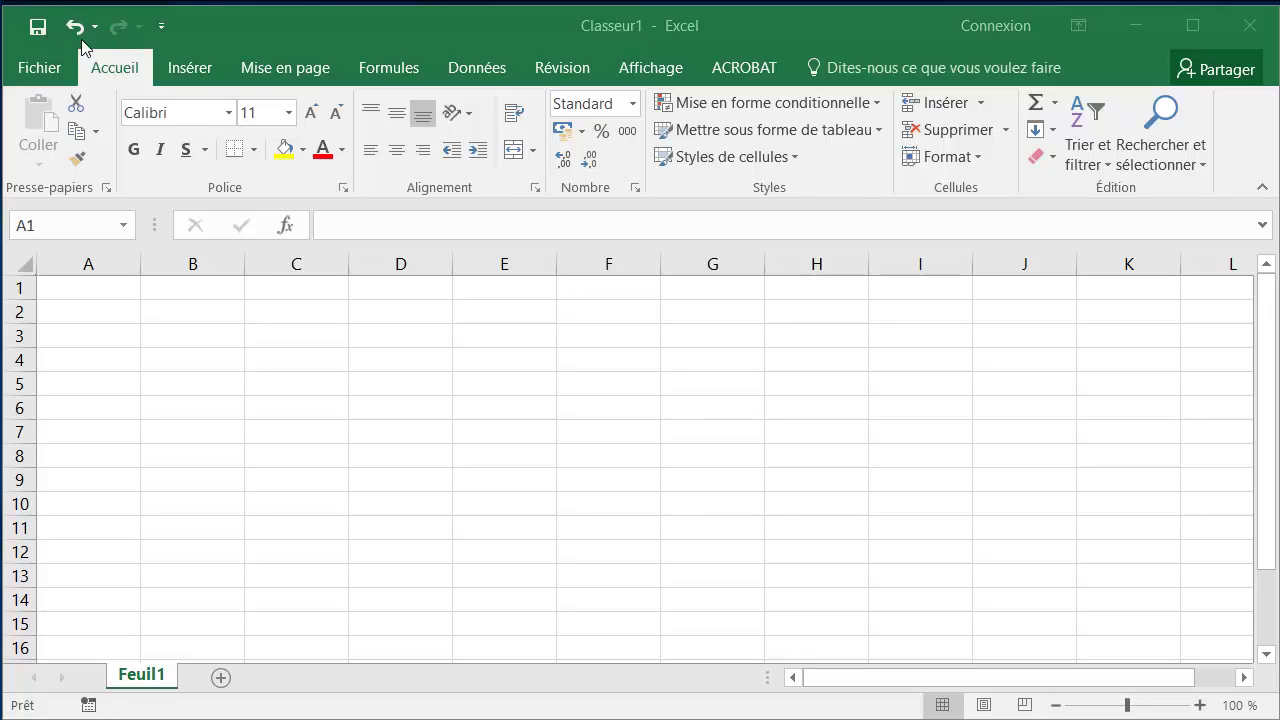
Add the Ouvrir and Aperçu et impression commands to the quick access toolbar.
click(164, 33)
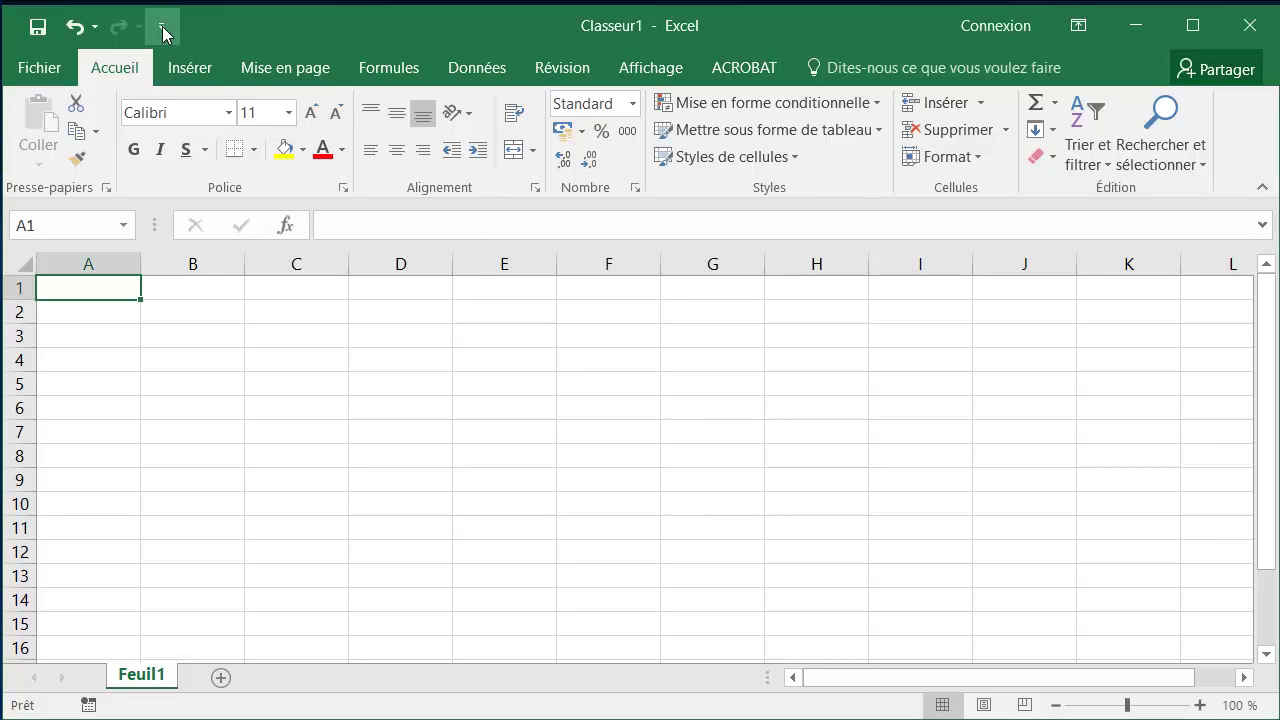
click(163, 29)
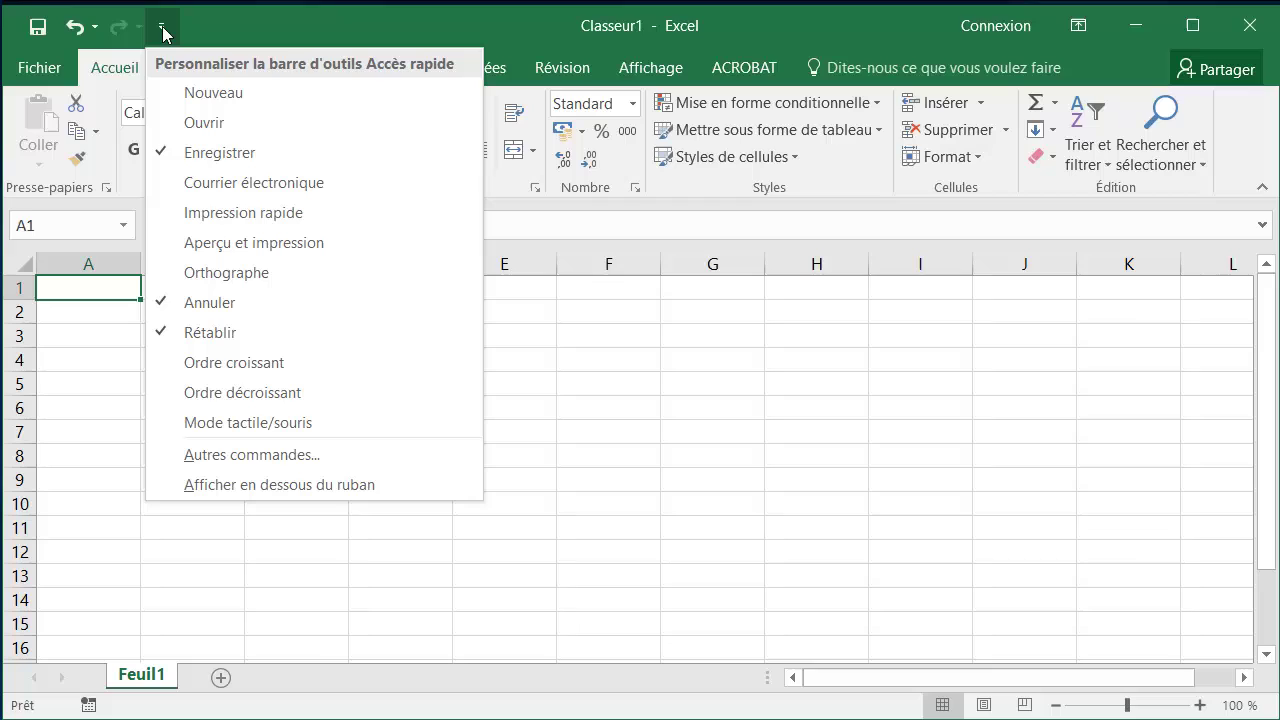
click(218, 133)
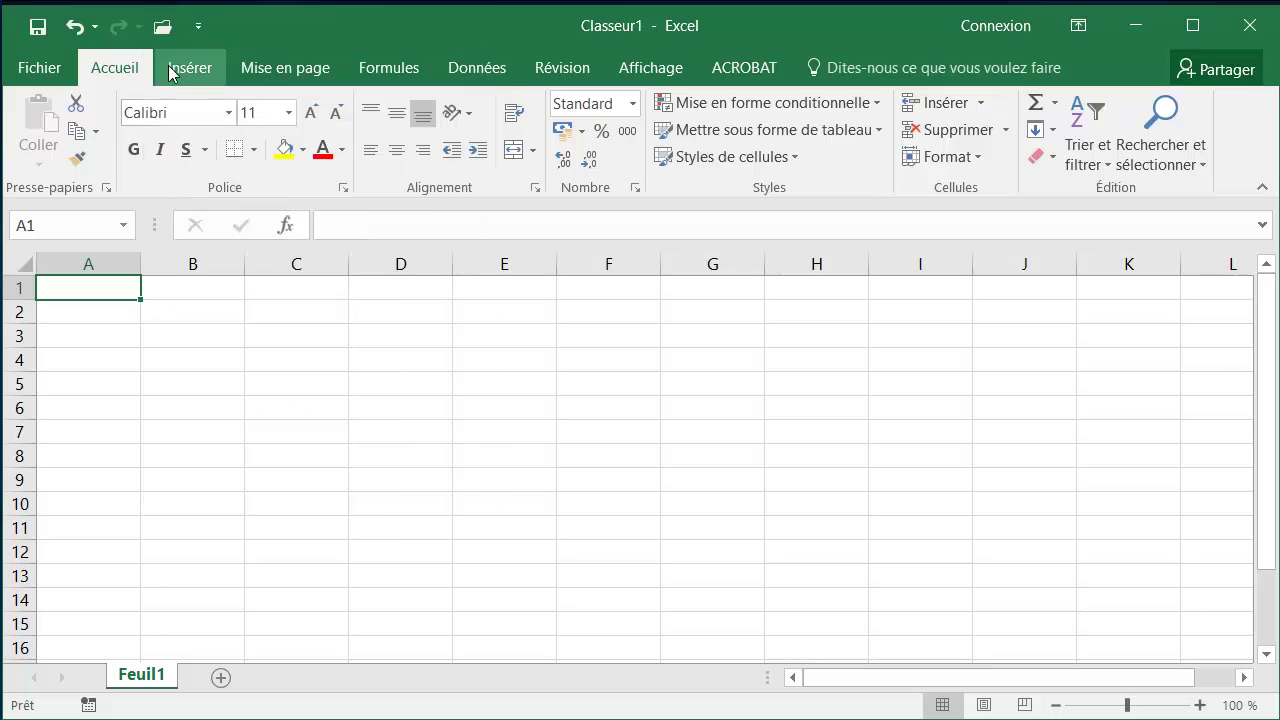
click(199, 31)
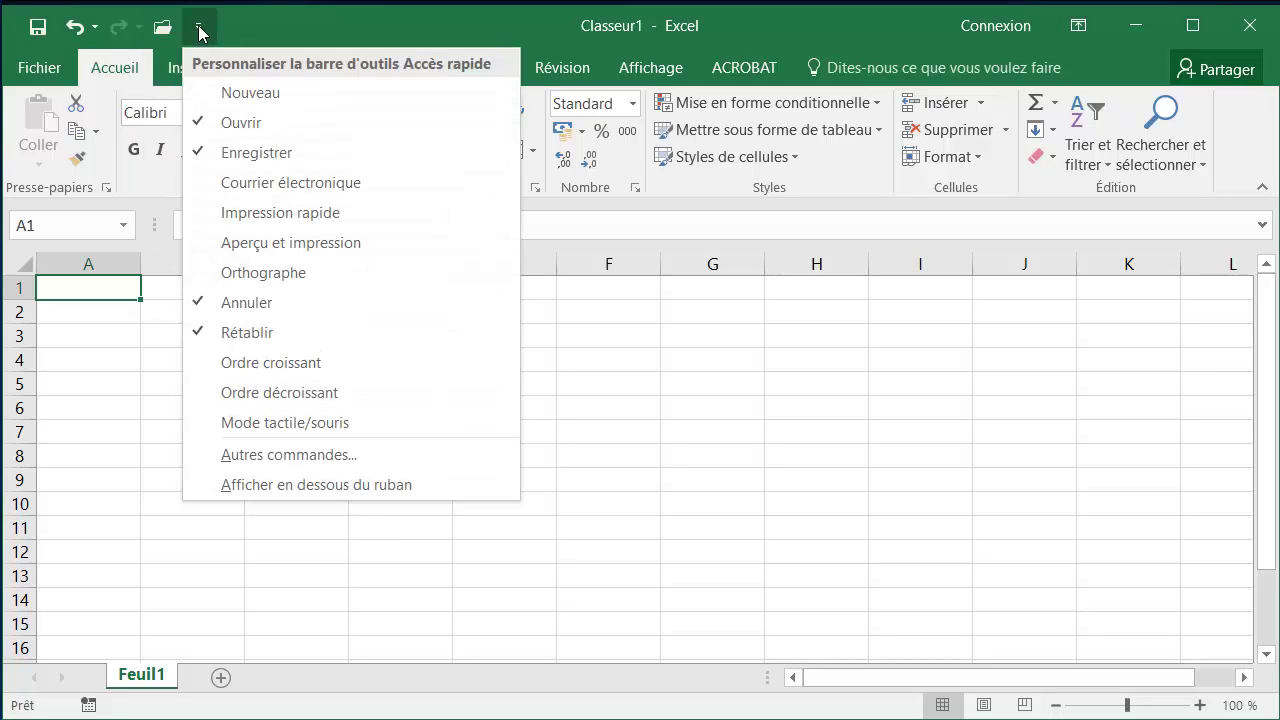
click(255, 244)
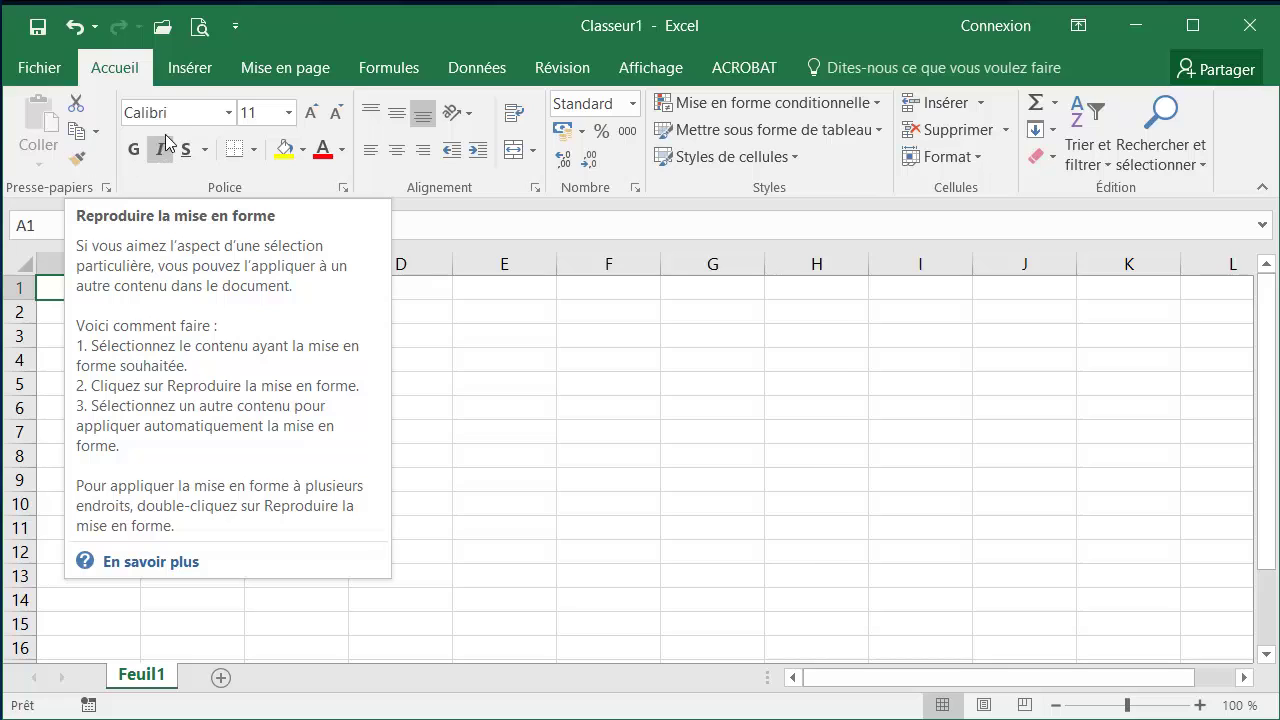
Examine the commands available for inserting objects and for page layout, and return to the home commands.
click(190, 71)
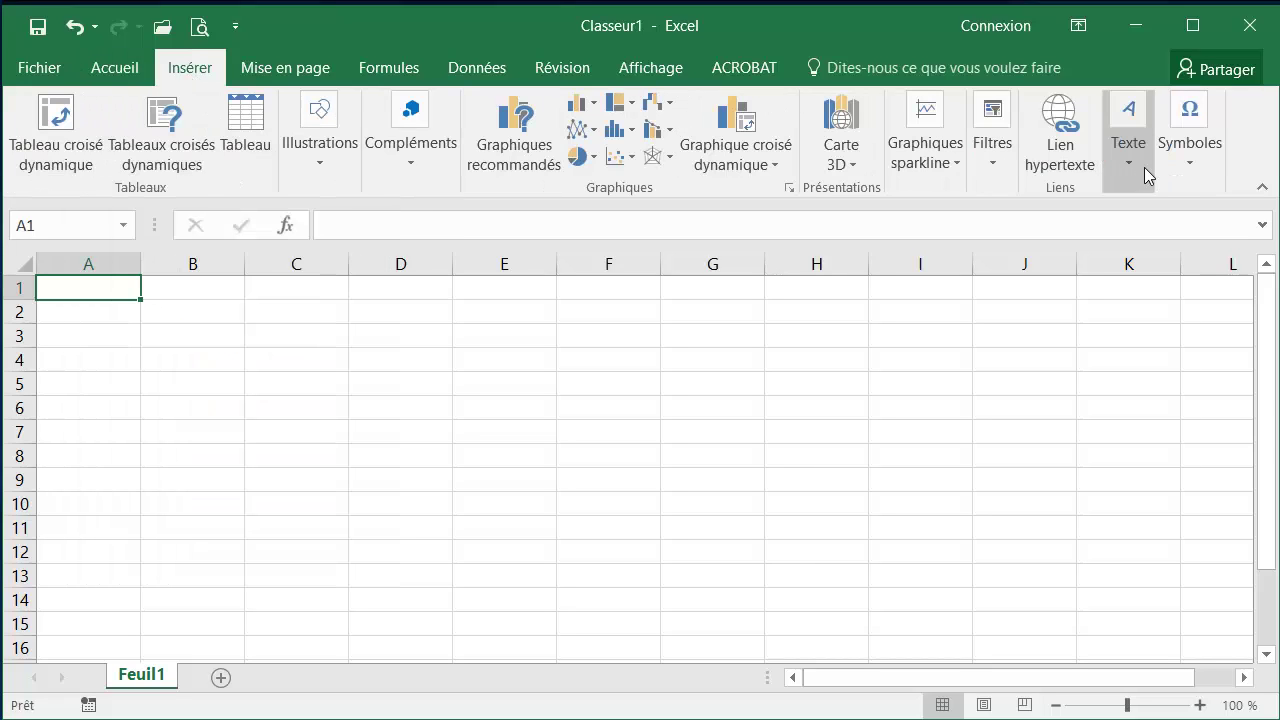
click(274, 71)
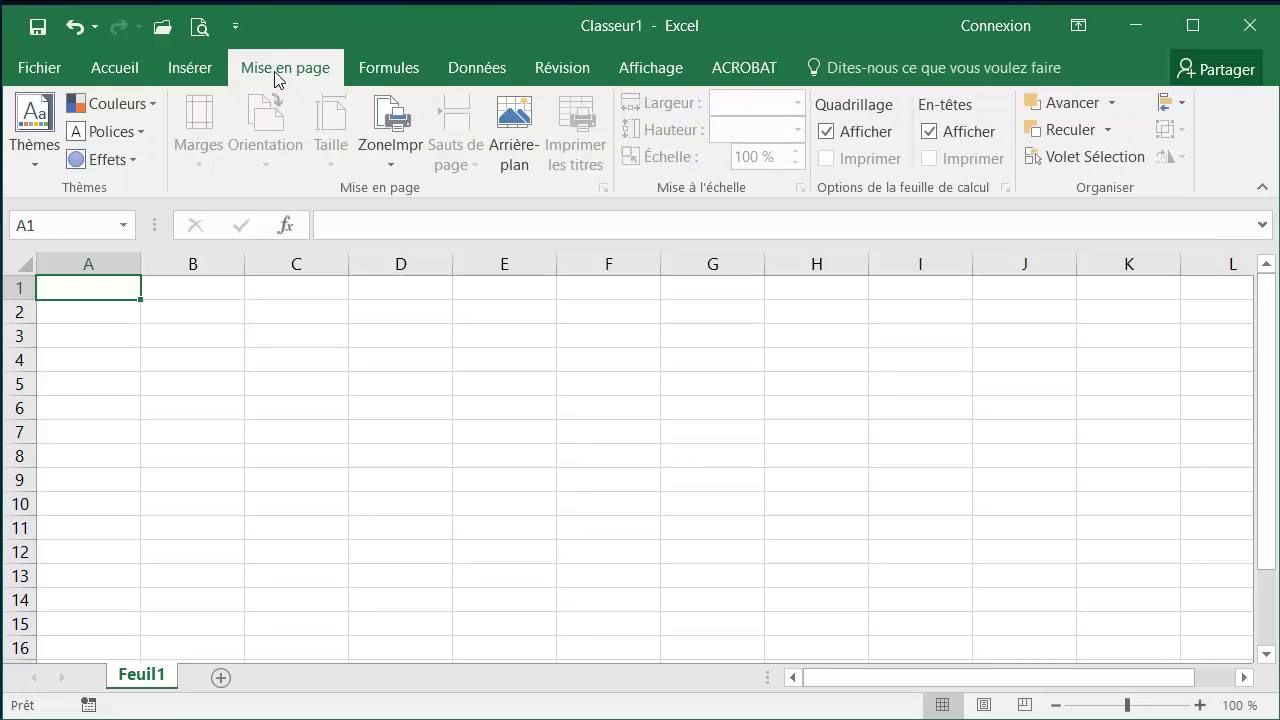
click(118, 71)
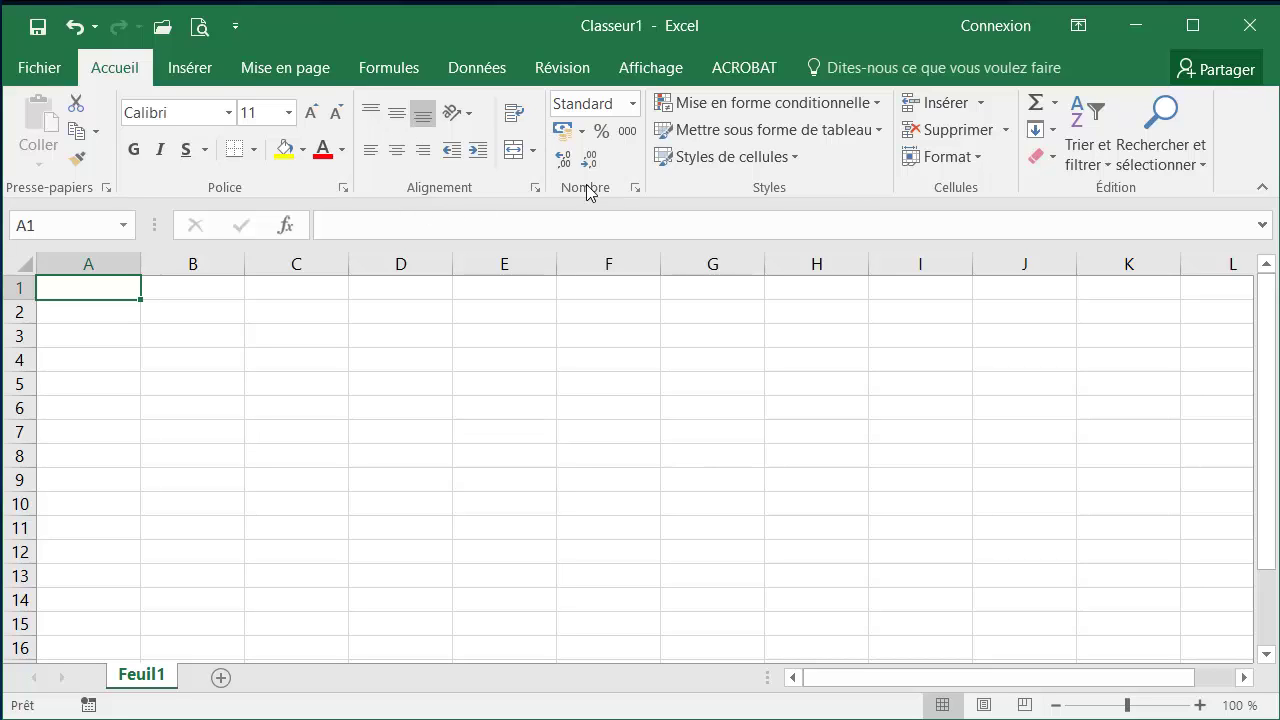
View the font options in the cell format dialog and leave it without applying anything.
click(345, 188)
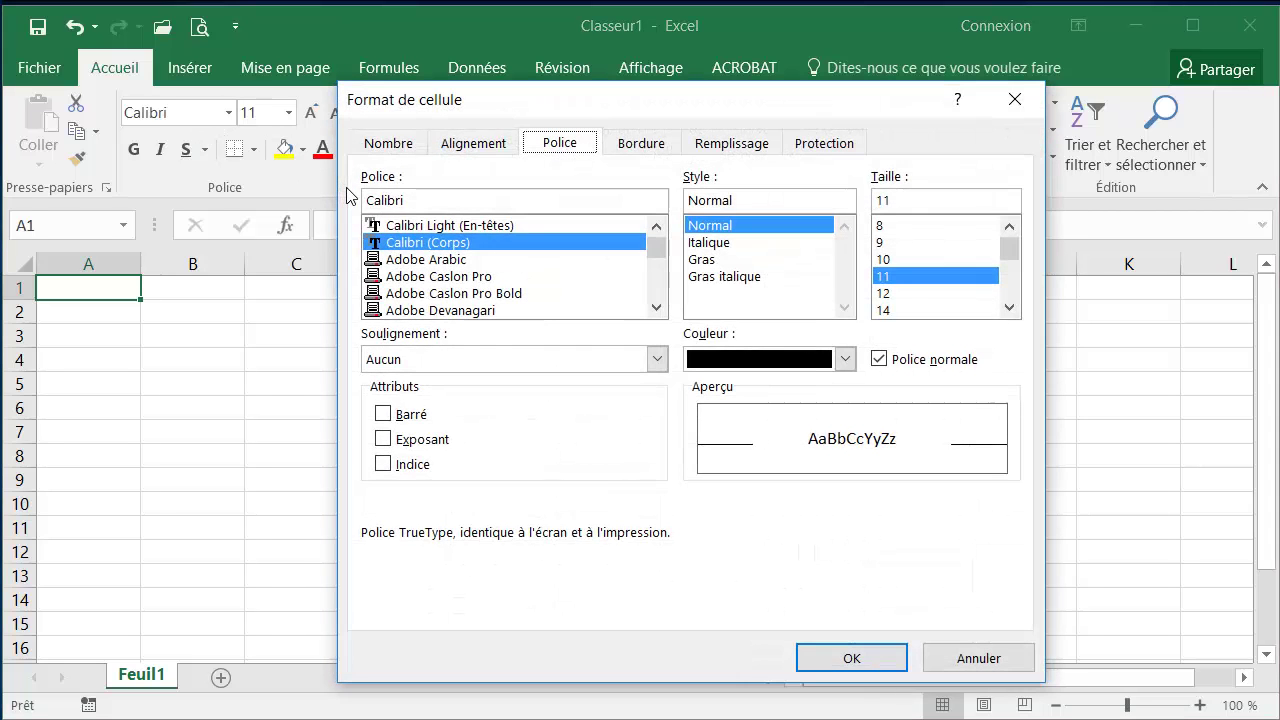
drag(566, 100, 536, 50)
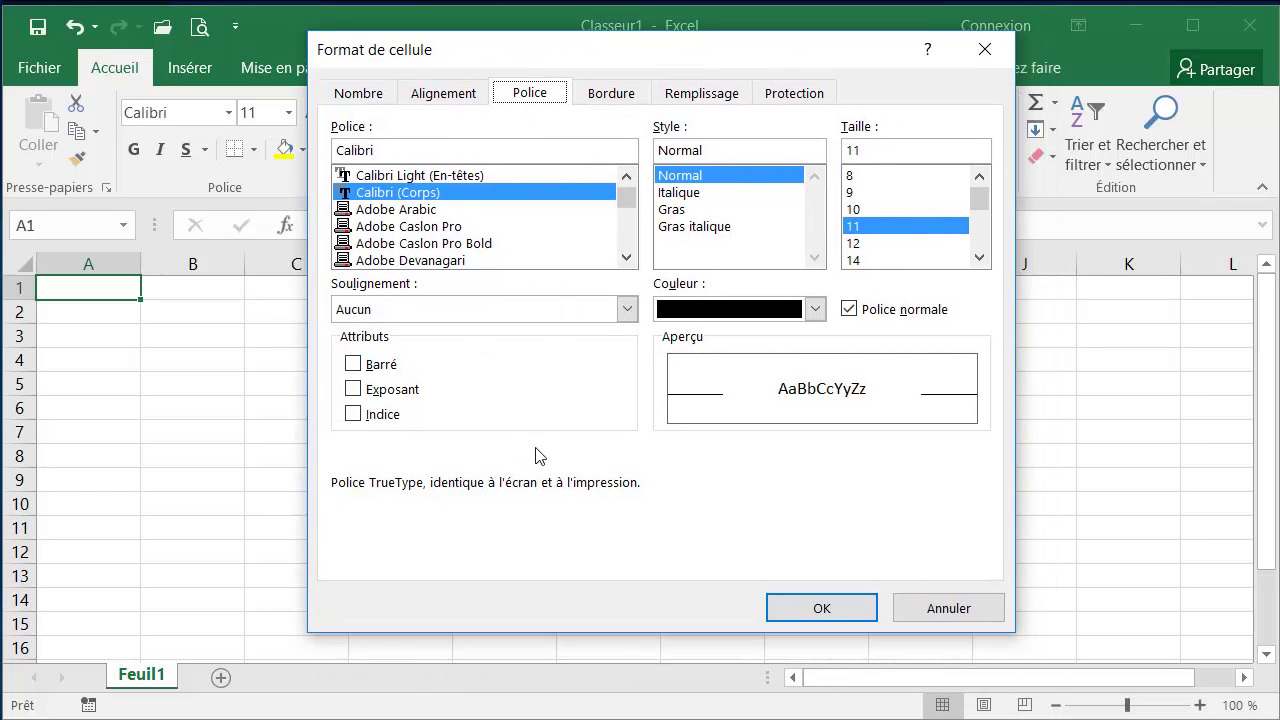
click(940, 610)
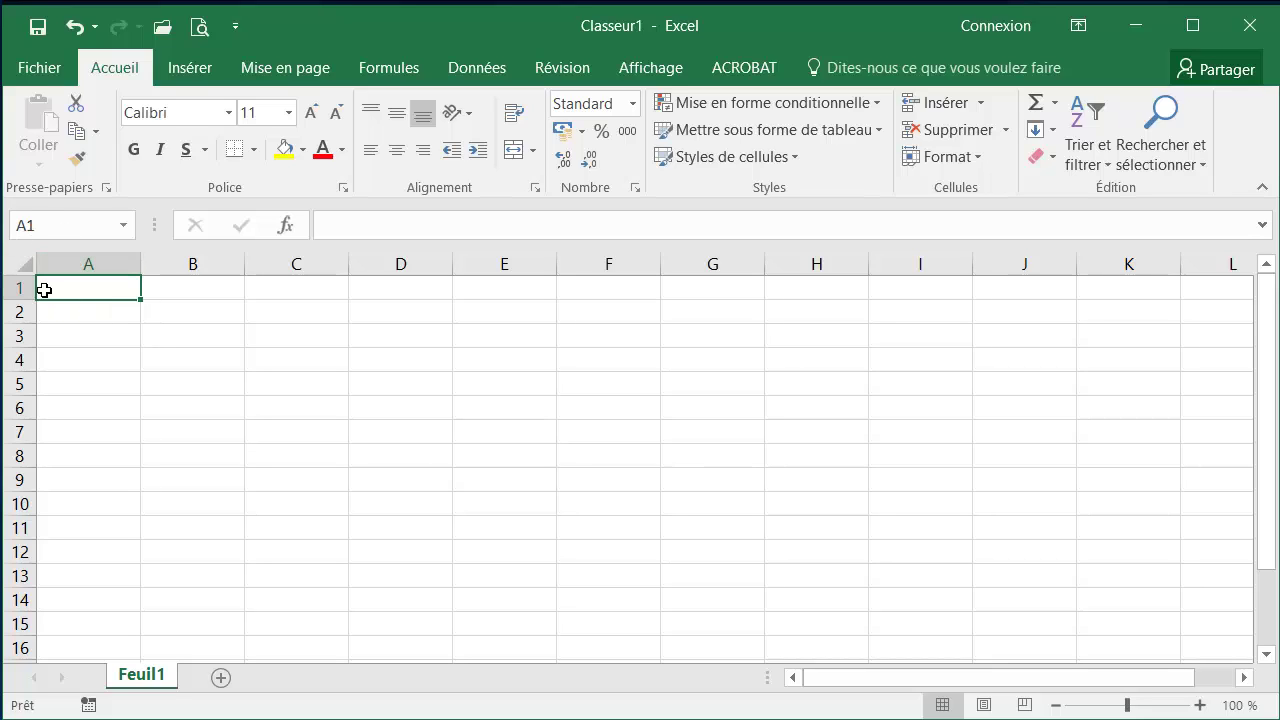
Enter the text "Bonjour" in cell A1.
click(376, 384)
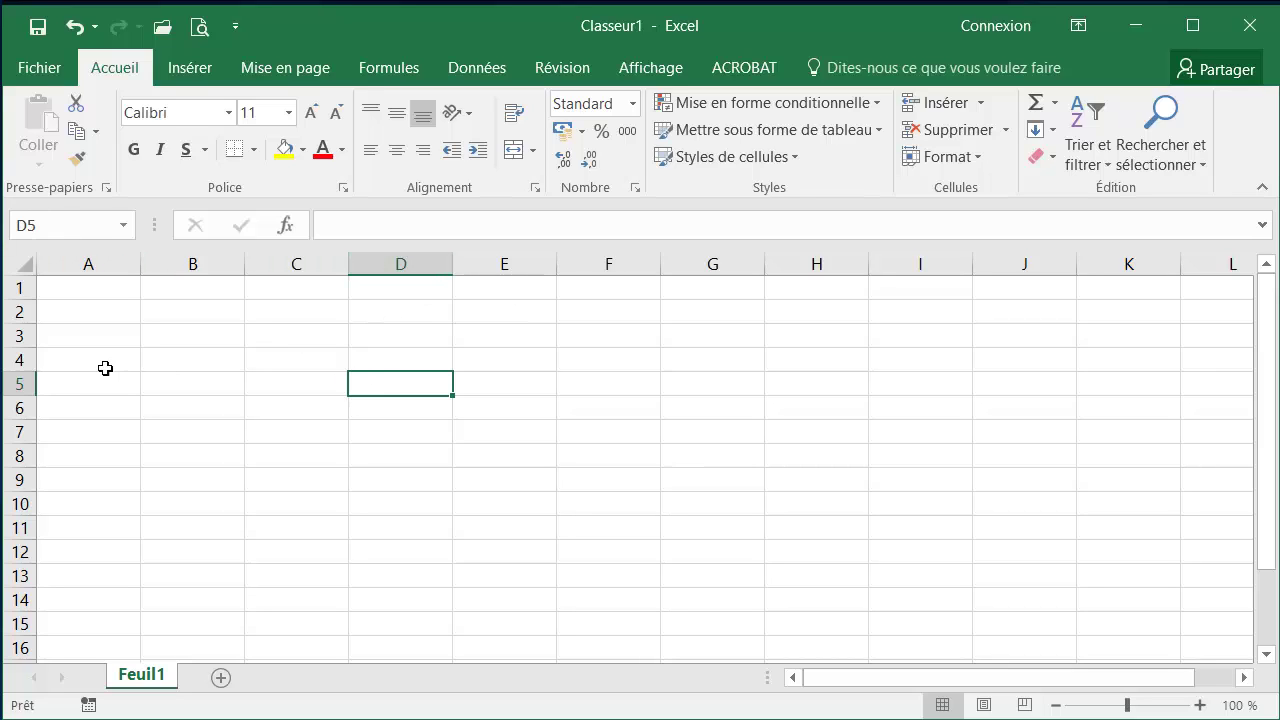
click(110, 284)
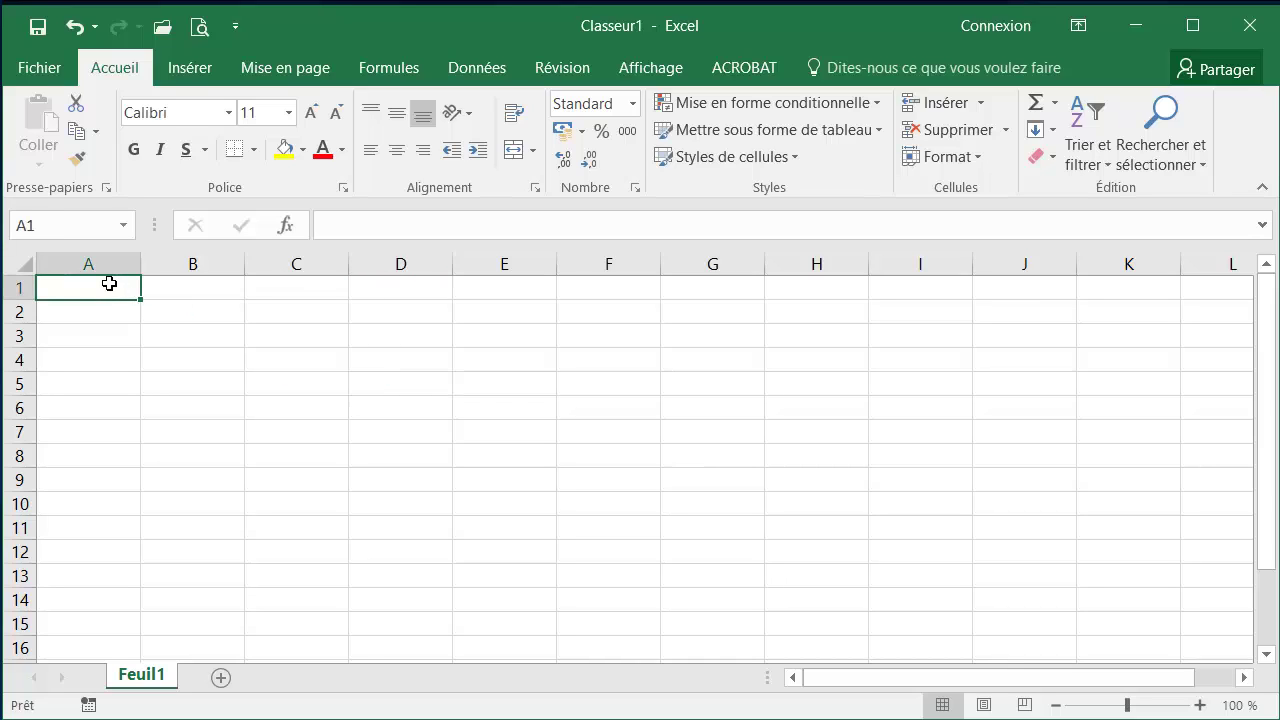
text(Bonjour)
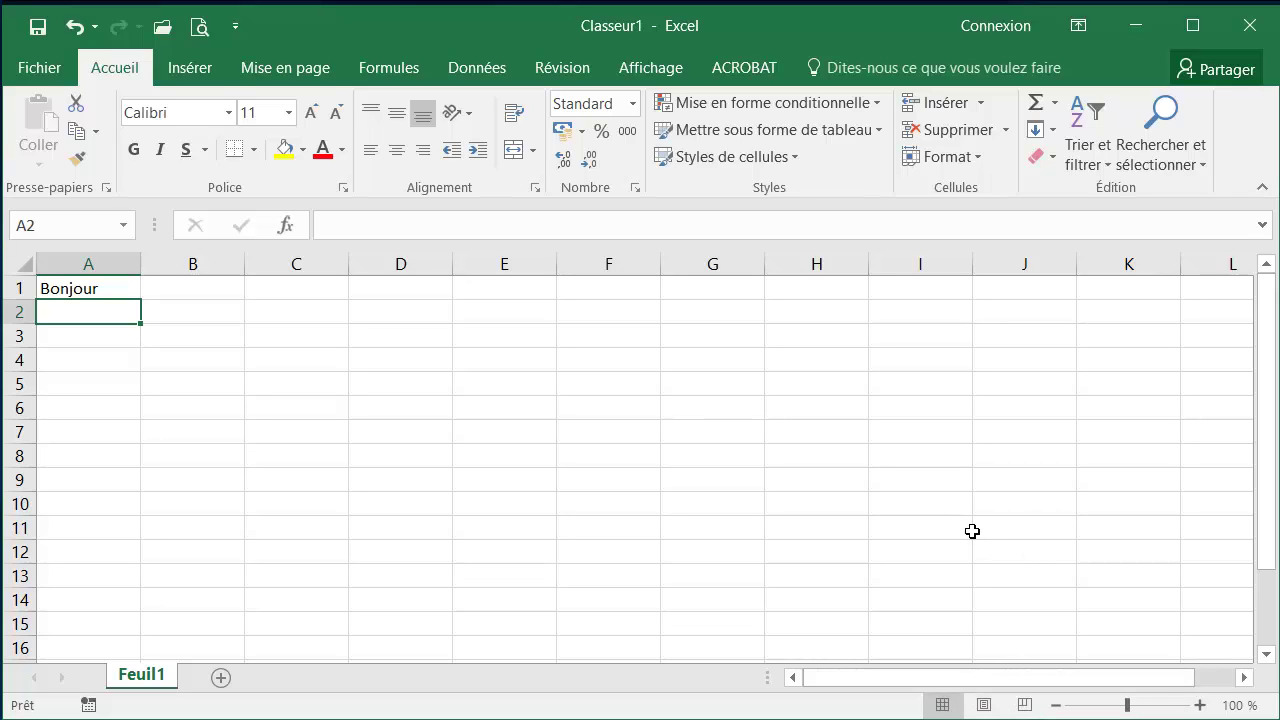
Set the worksheet's zoom level to 134 %.
click(1200, 705)
click(1200, 705)
click(1200, 705)
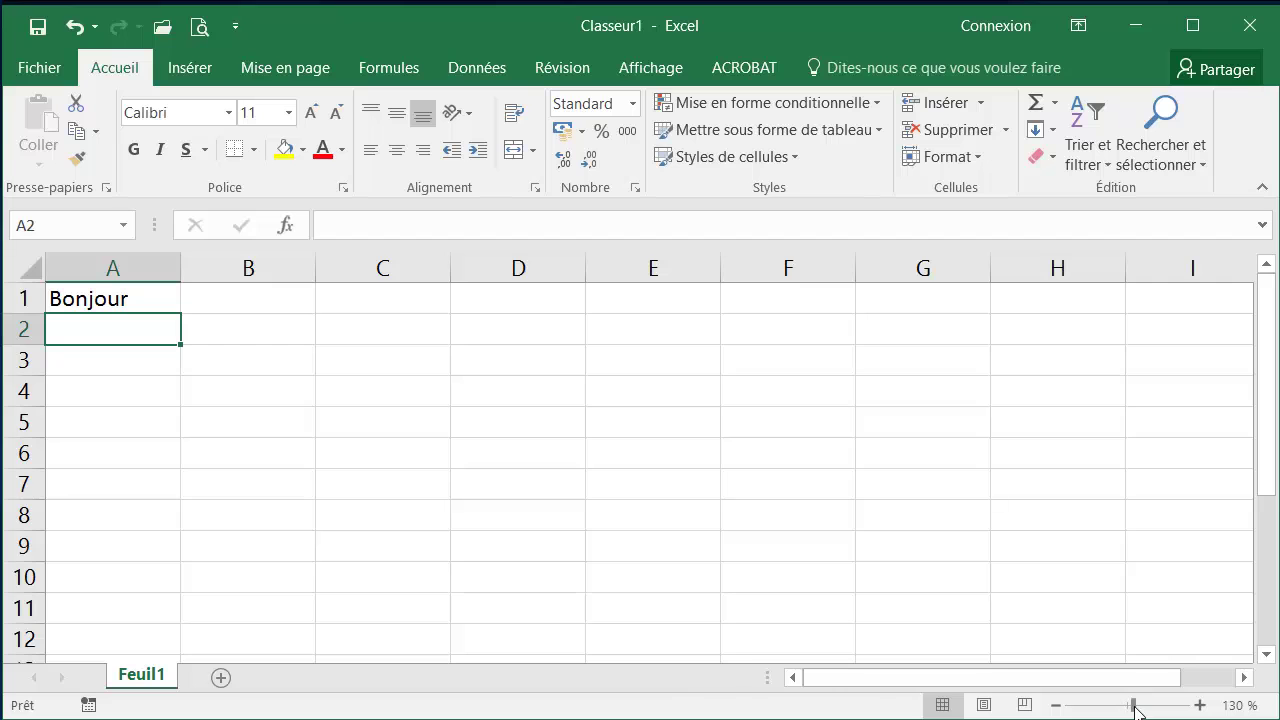
mouse_move(1133, 705)
mouse_down()
mouse_move(1112, 706)
mouse_move(1134, 705)
mouse_up()
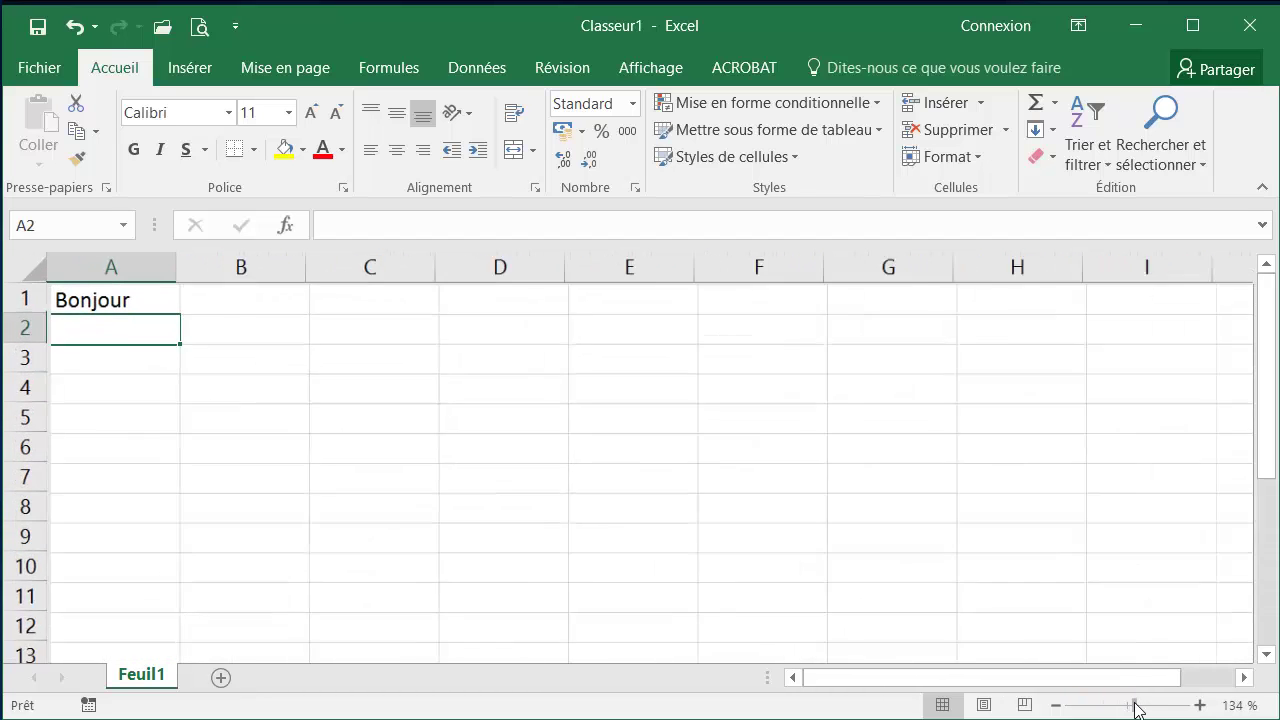
Make cells A1, B1, C1 and D1 active one after another along the first row.
click(158, 305)
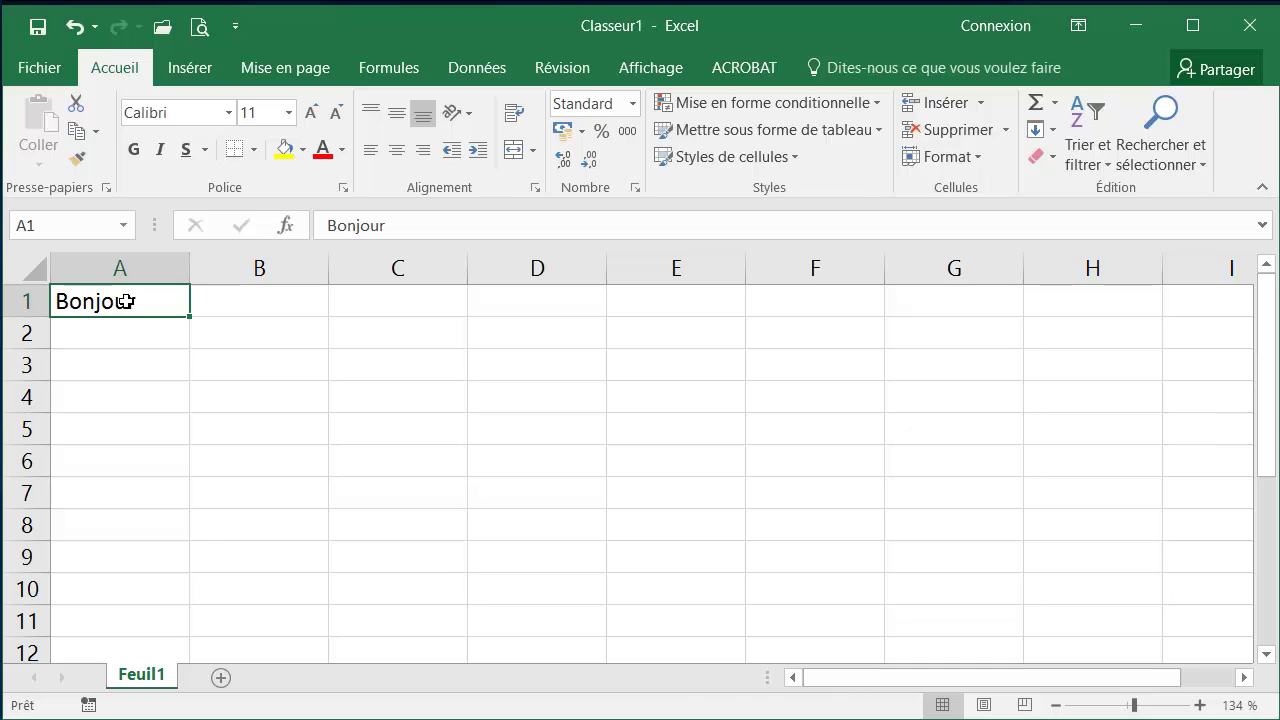
click(250, 302)
click(388, 303)
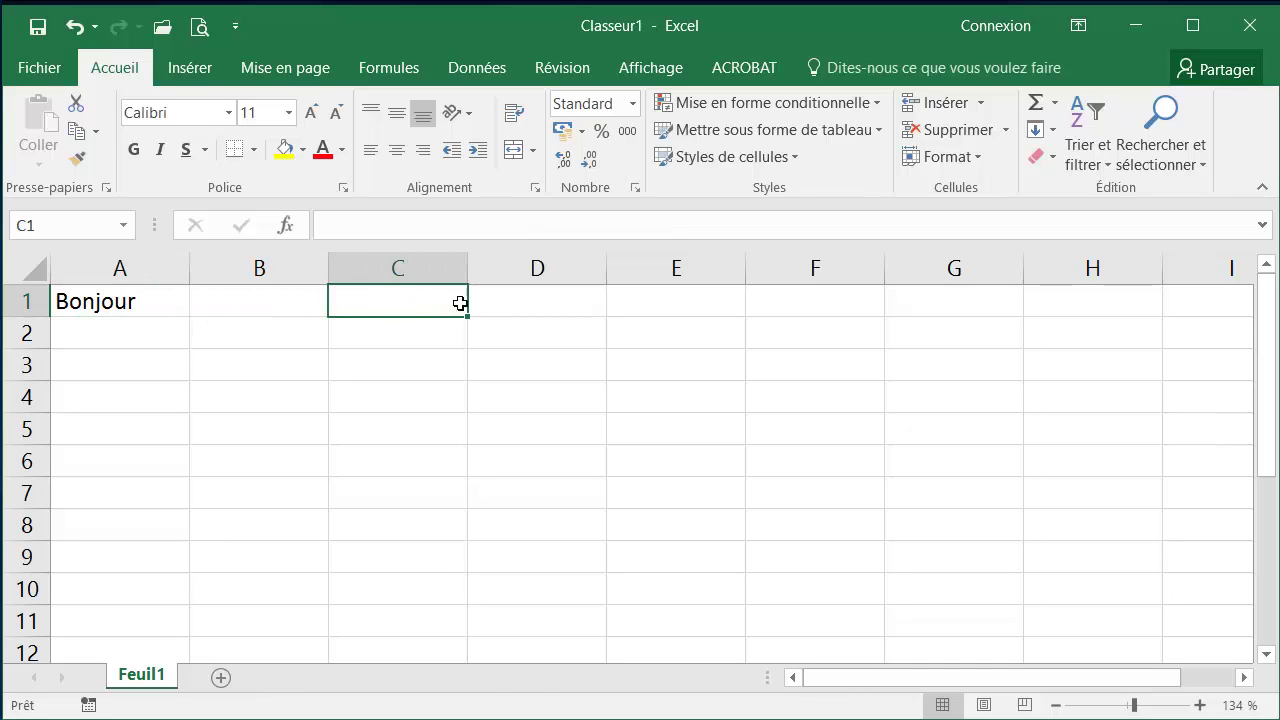
click(518, 308)
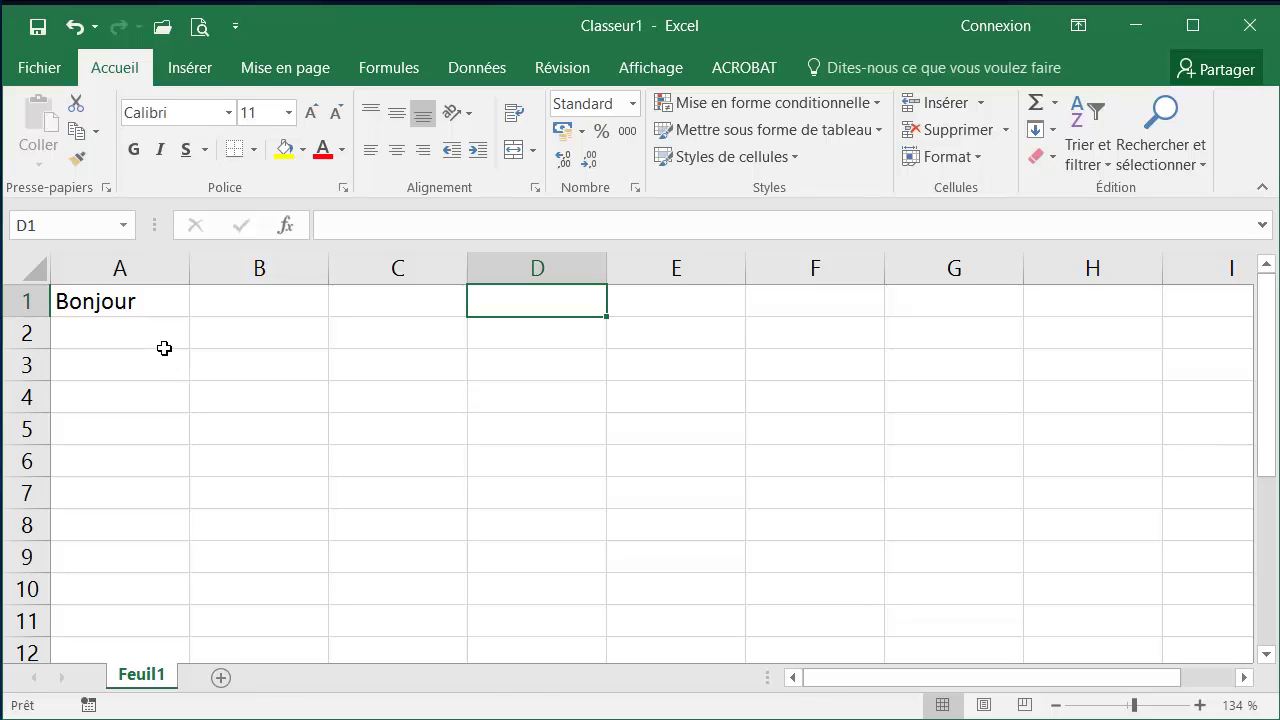
Select the contiguous range A1:A7 starting from the cell containing "Bonjour", and reduce the selection to A1.
click(118, 300)
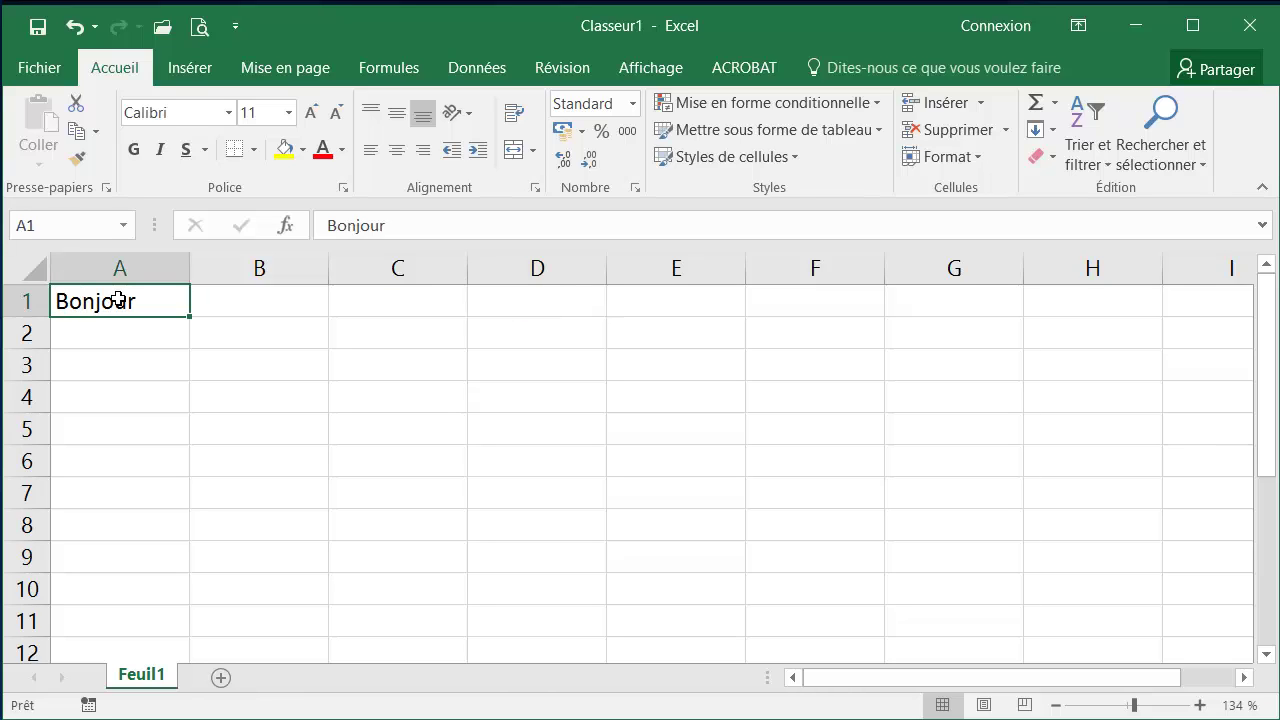
drag(118, 300, 115, 489)
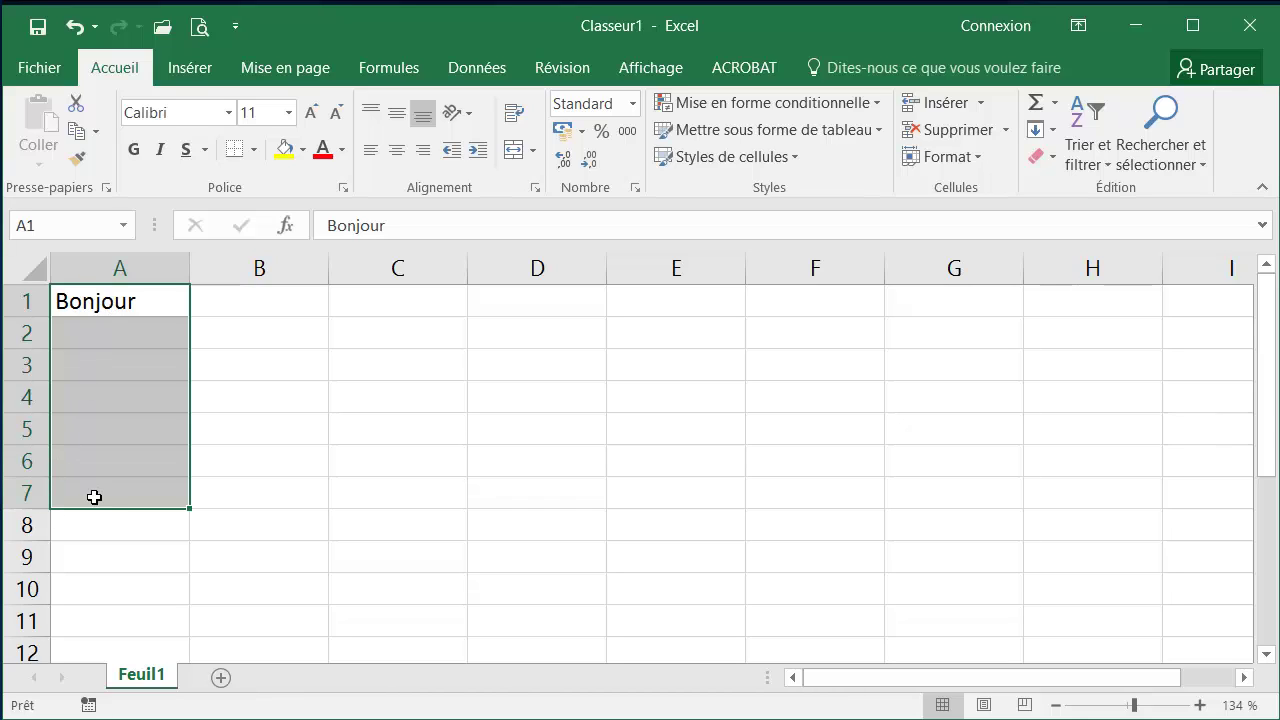
click(145, 304)
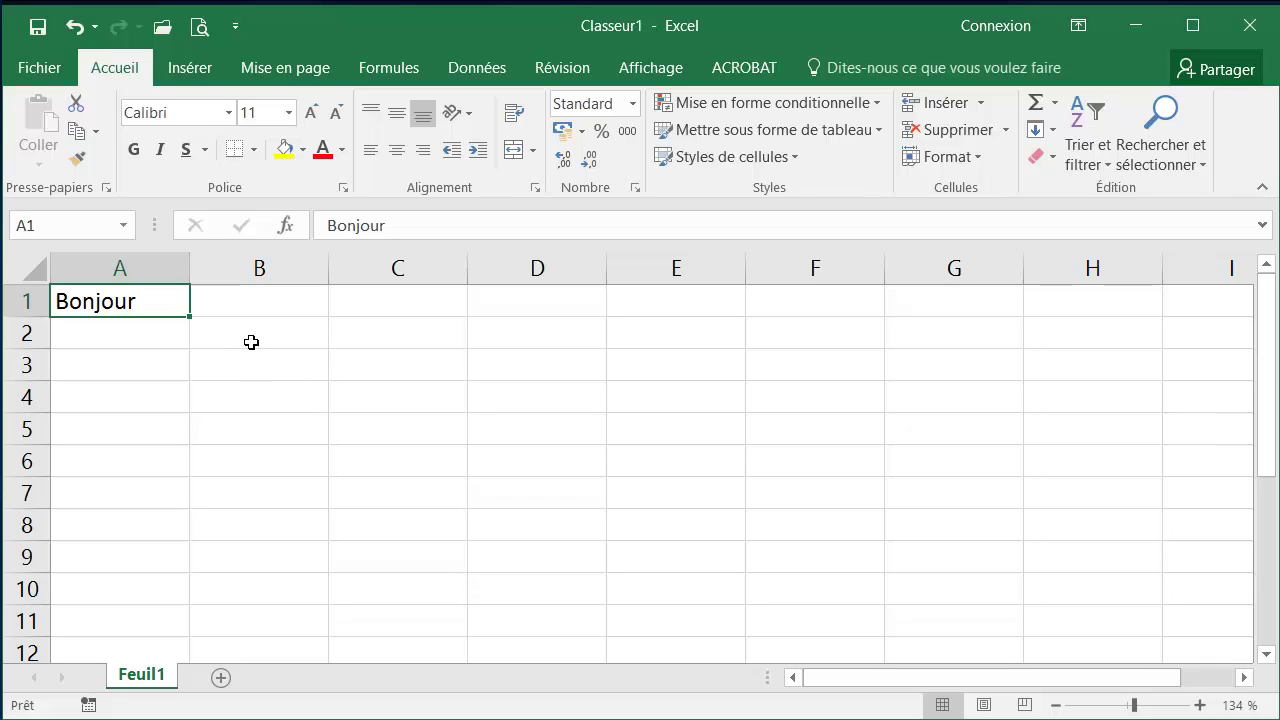
Select the non-adjacent cells A3, C3, E4, D7, B8 and A7 together, and clear that multiple selection.
click(150, 360)
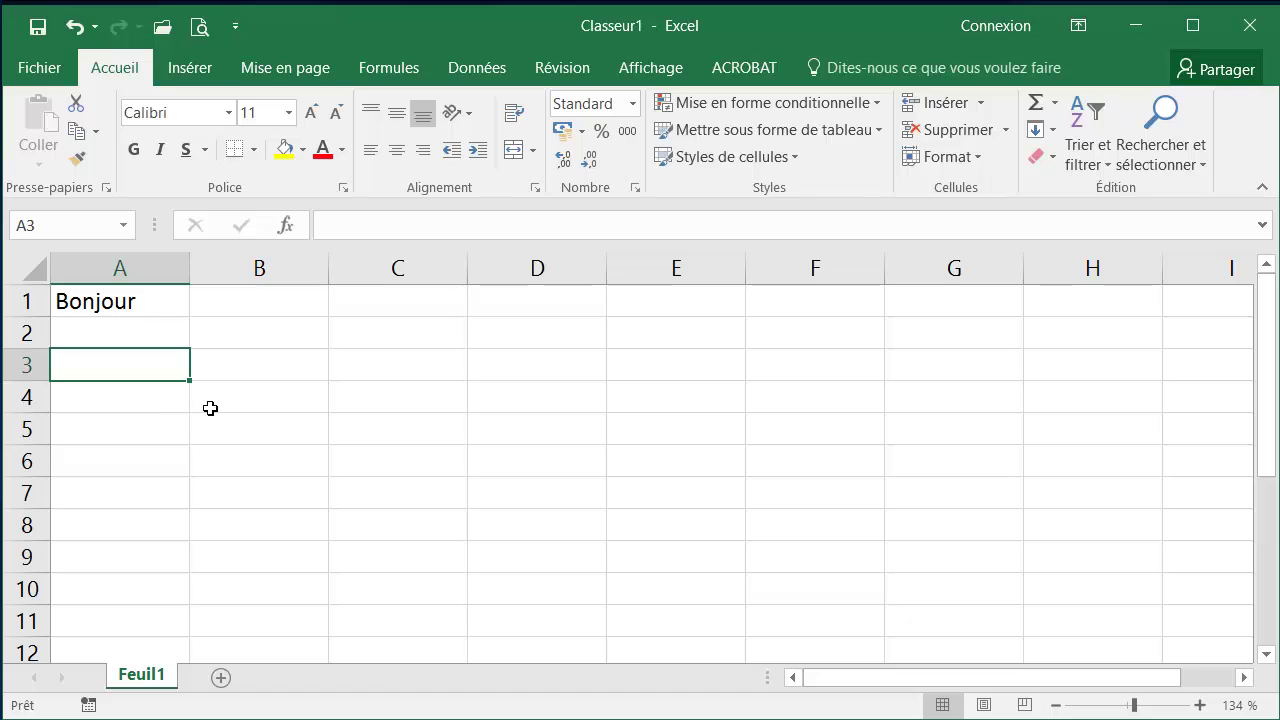
ctrl+click(428, 358)
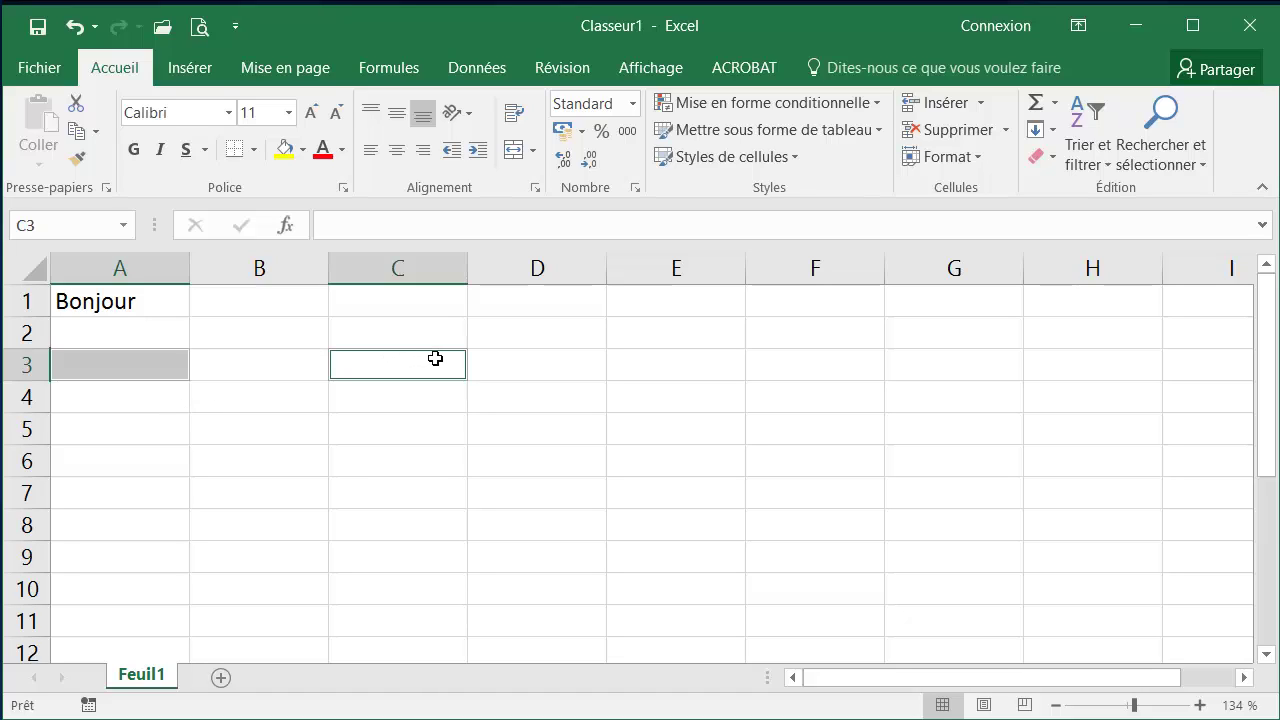
ctrl+click(658, 399)
ctrl+click(575, 497)
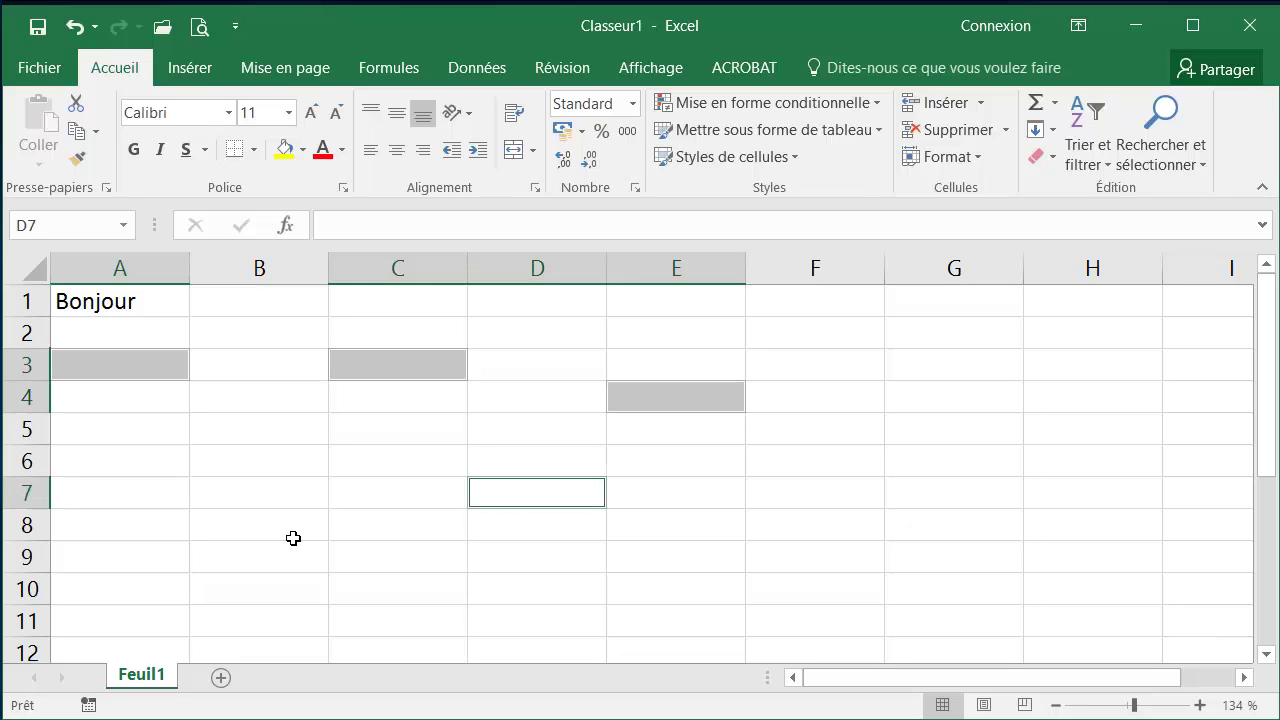
ctrl+click(280, 530)
ctrl+click(106, 500)
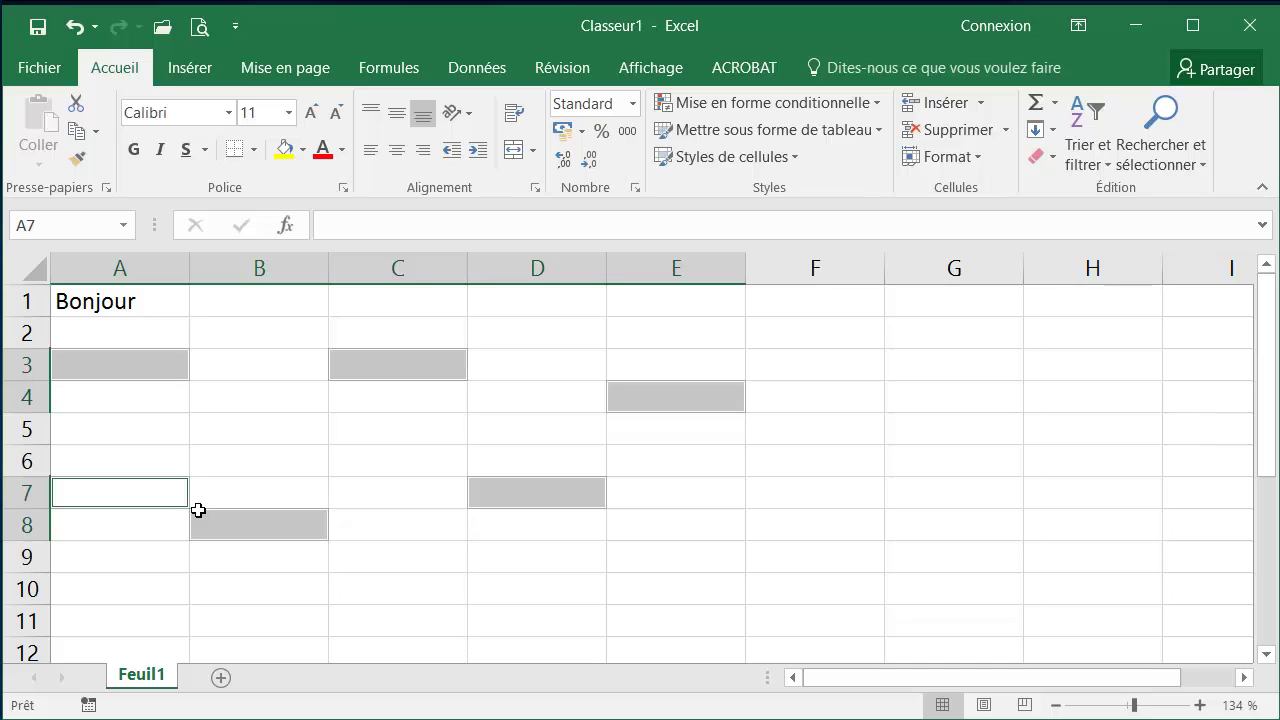
click(249, 420)
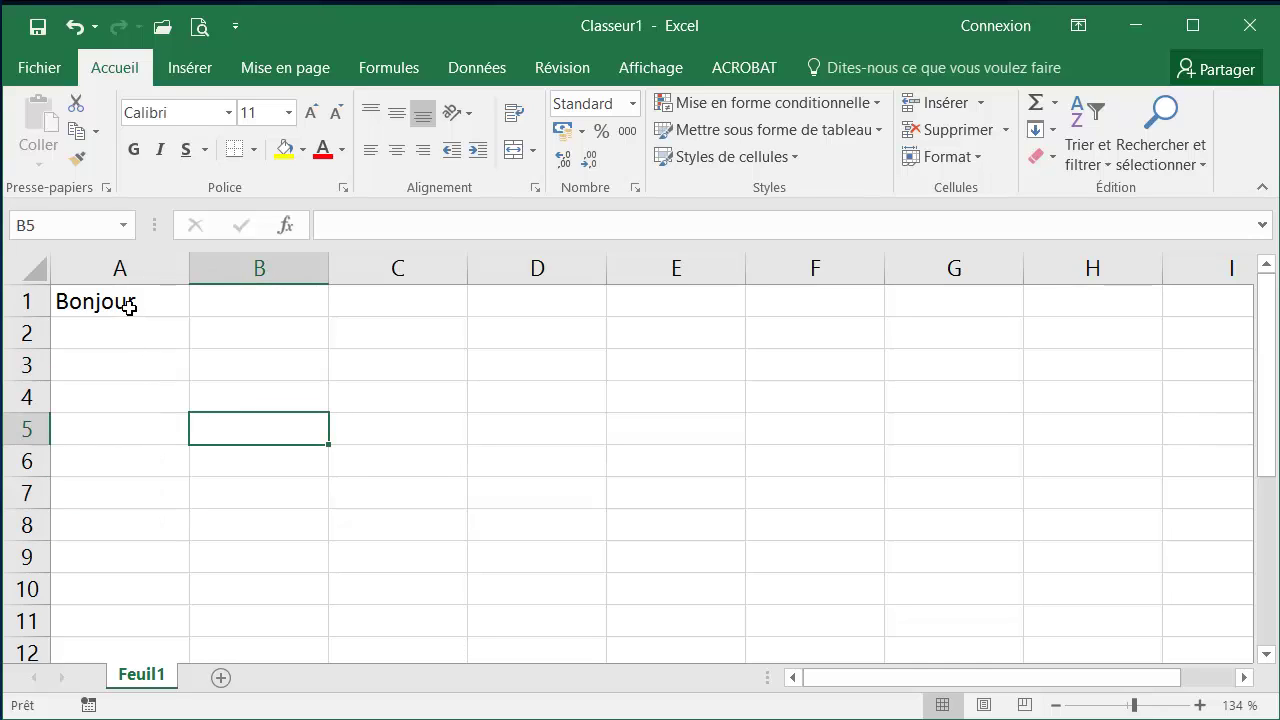
Select the two separate ranges A1:A7 and D2:D7 together, and release the selection.
drag(129, 304, 120, 497)
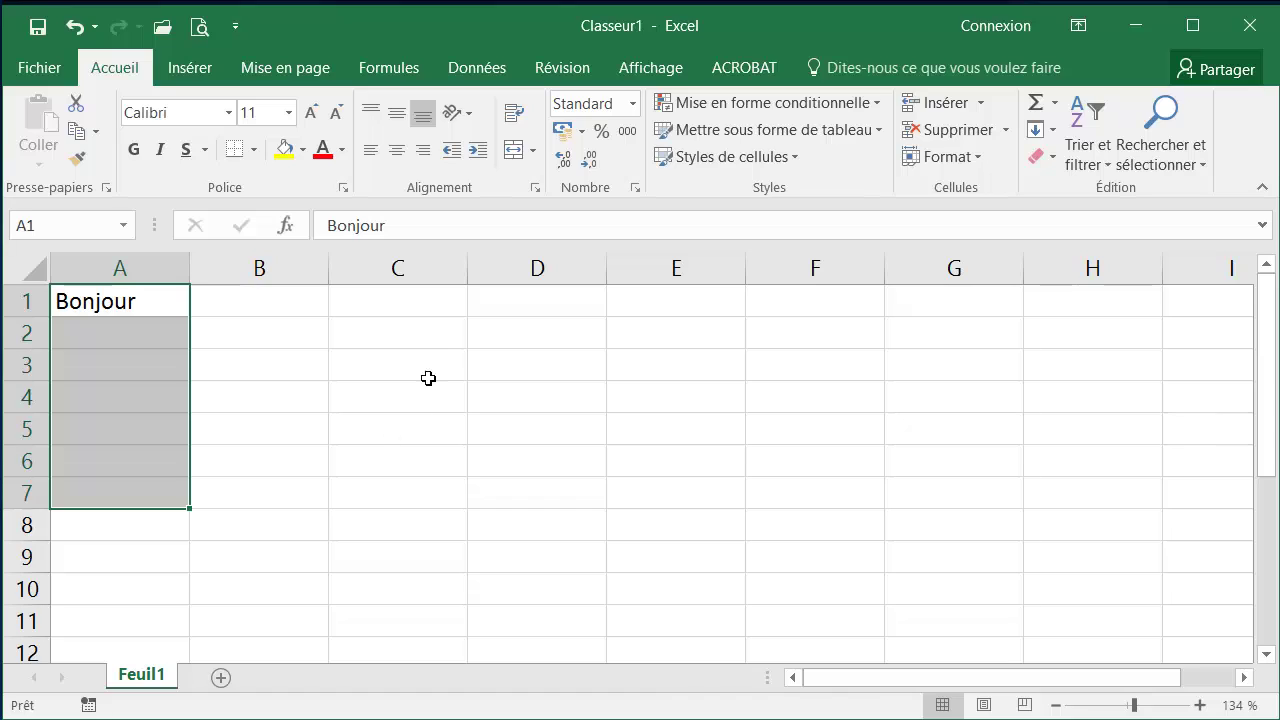
drag(503, 330, 494, 494)
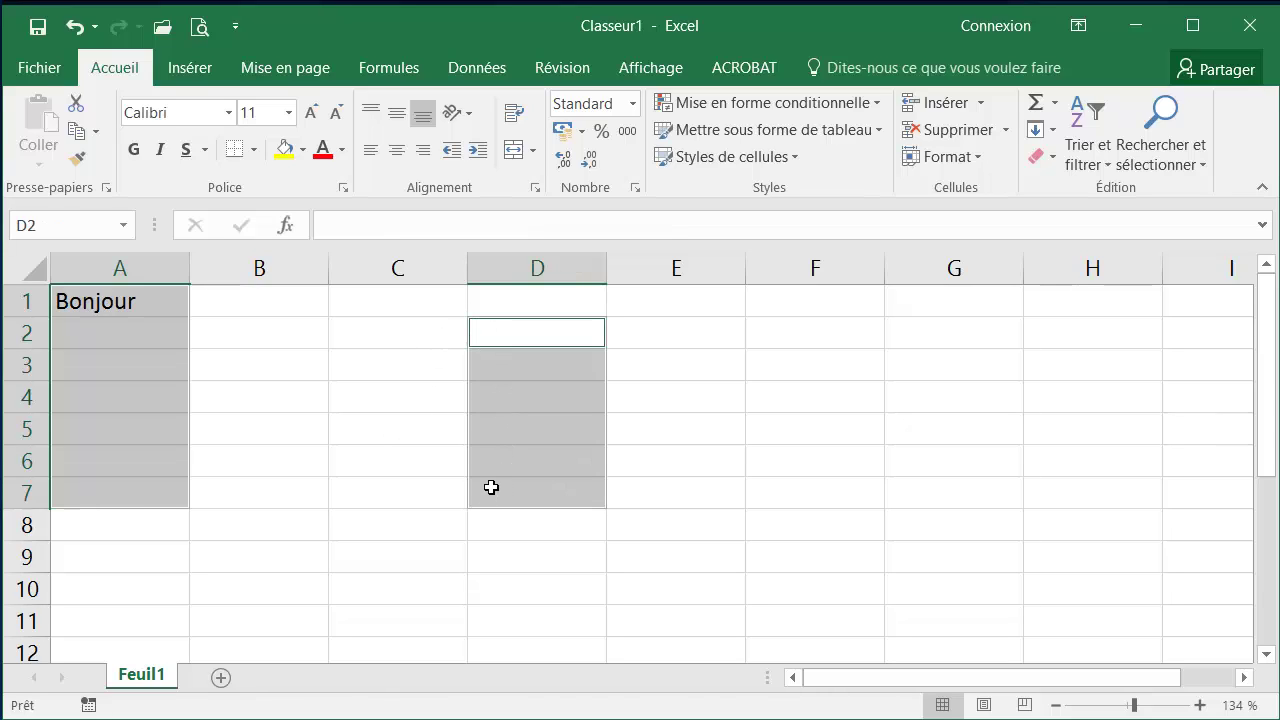
click(187, 343)
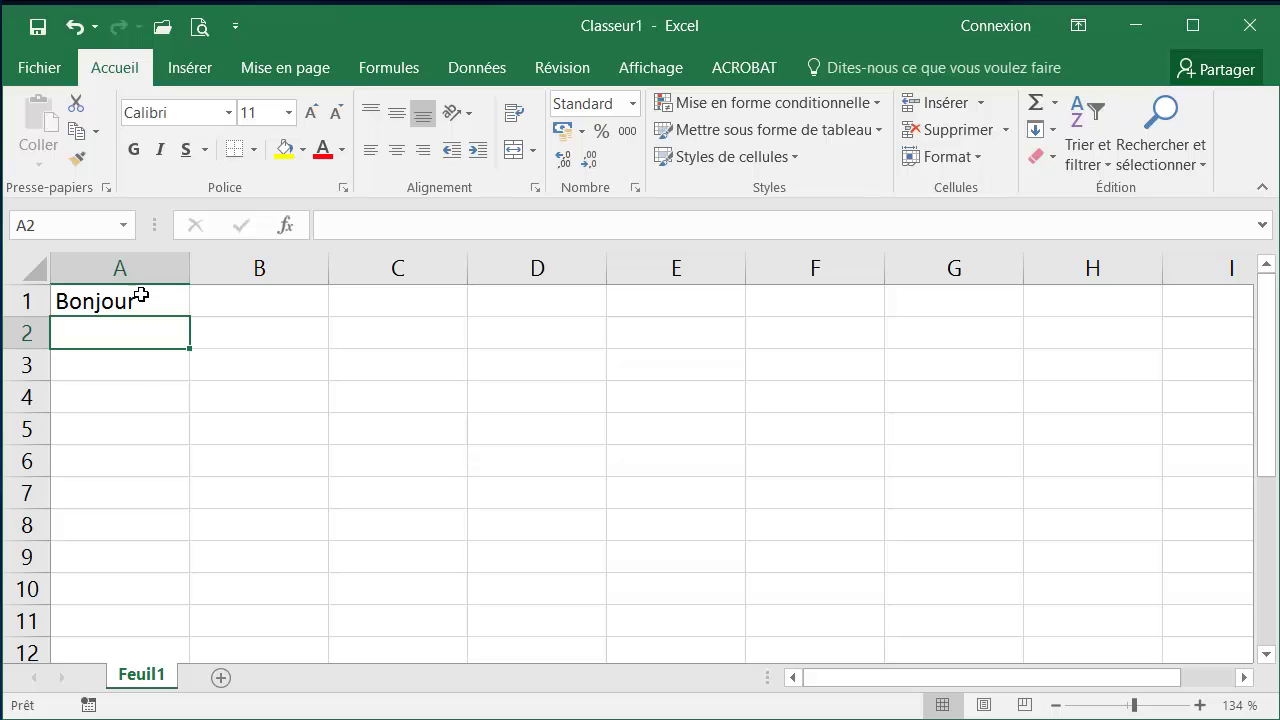
Select the whole of column A, followed by the whole of row 4, and deselect it.
click(121, 266)
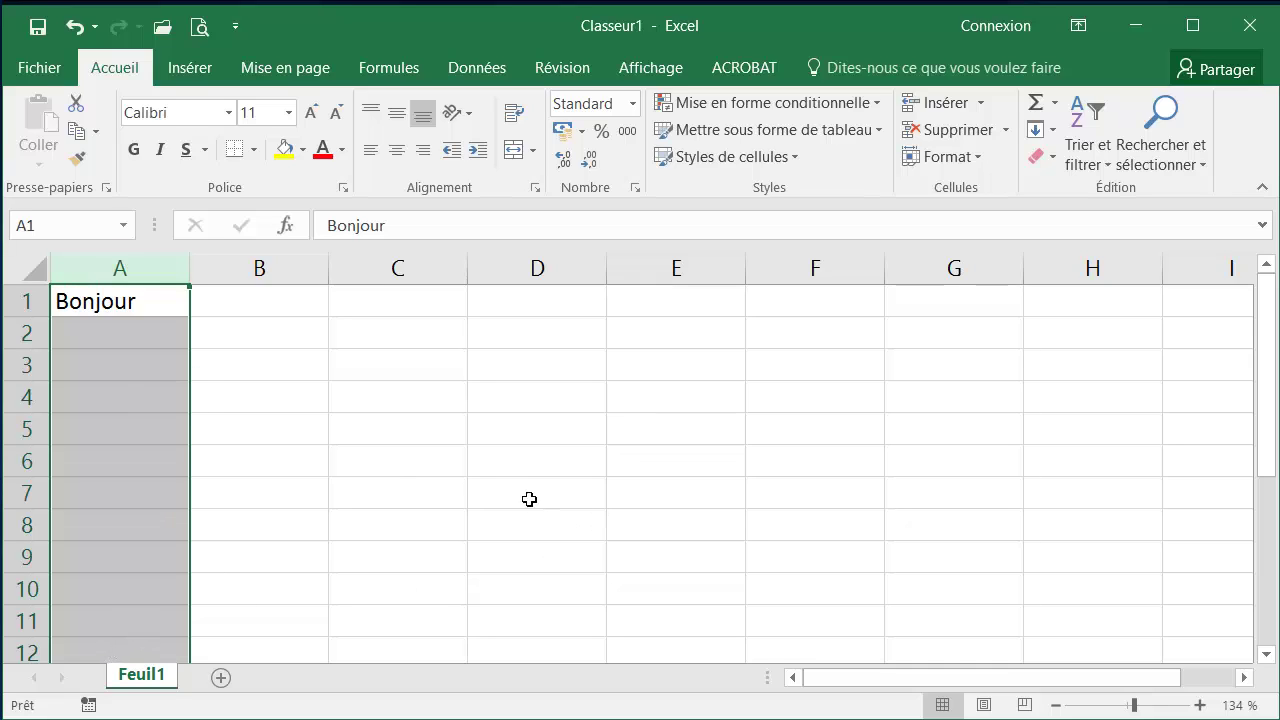
click(20, 397)
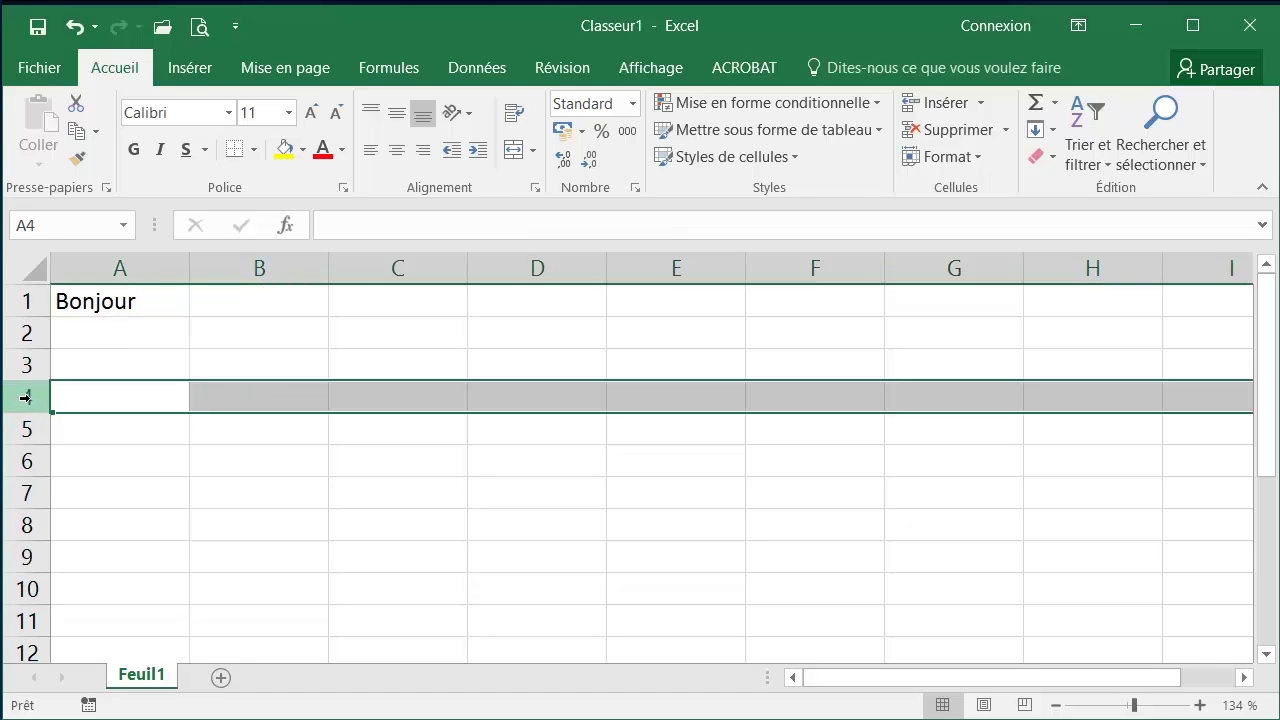
click(491, 400)
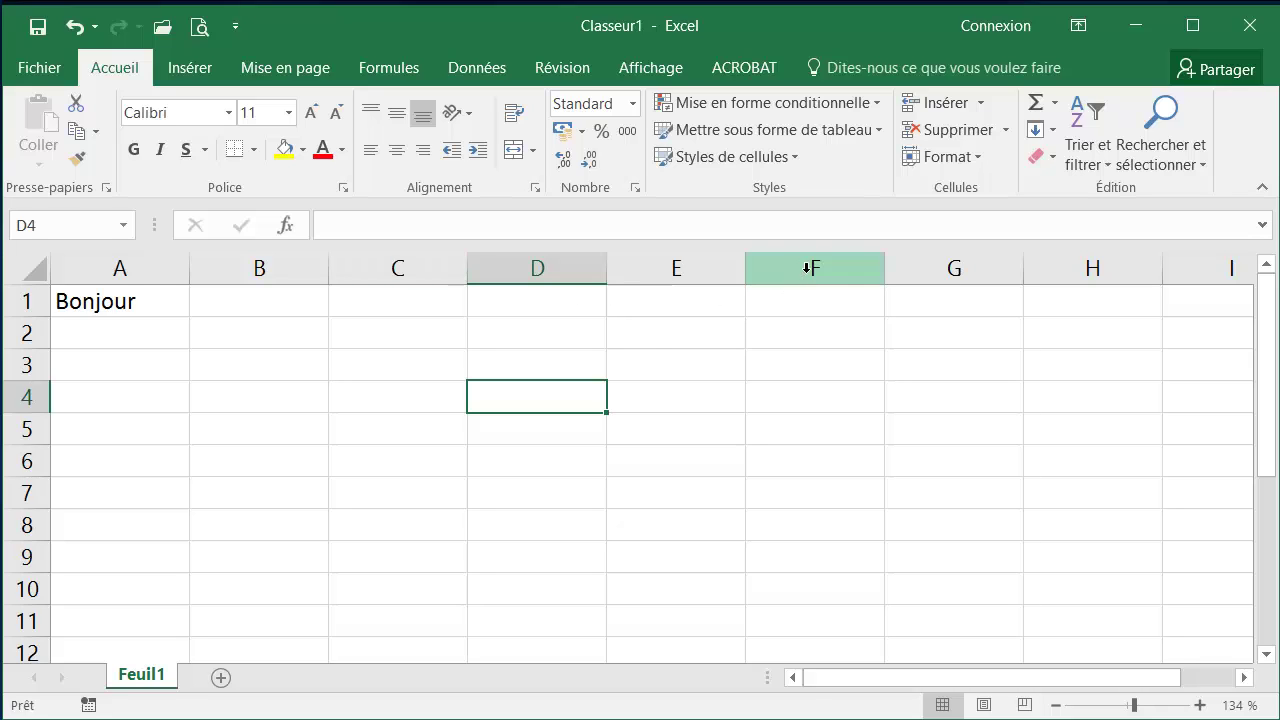
Select the adjacent columns C through F in full.
click(394, 268)
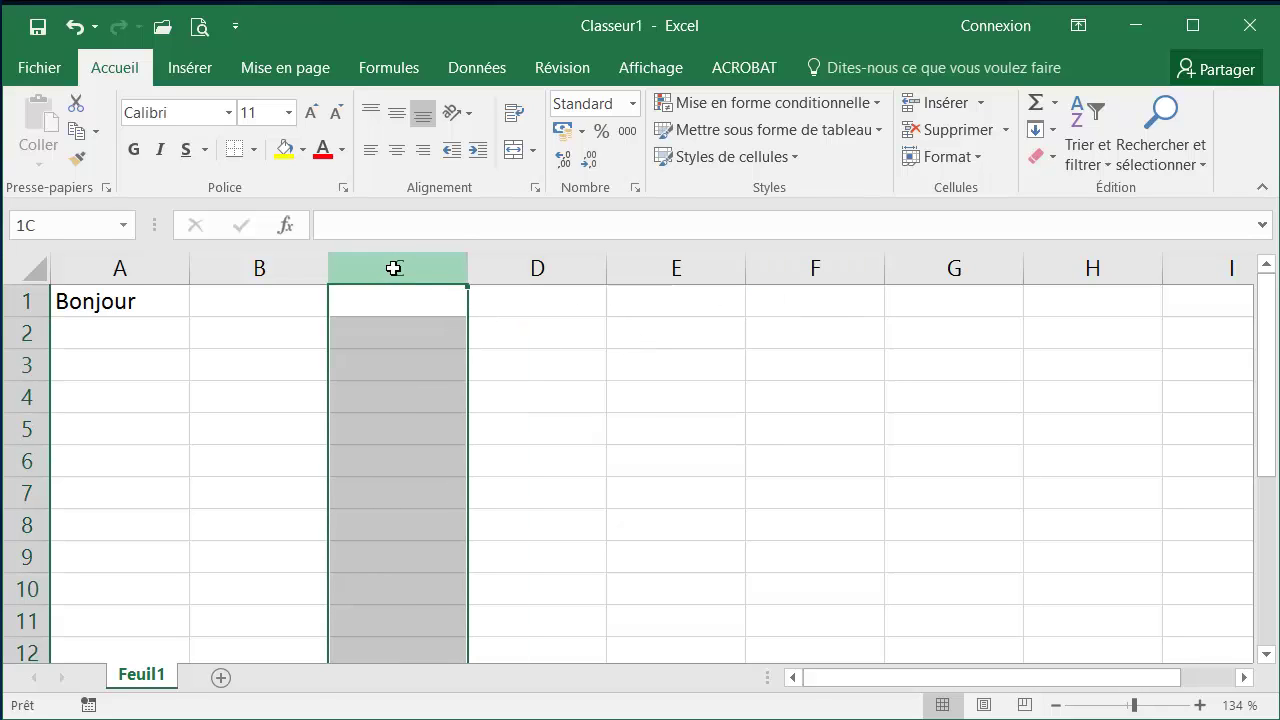
drag(394, 268, 811, 268)
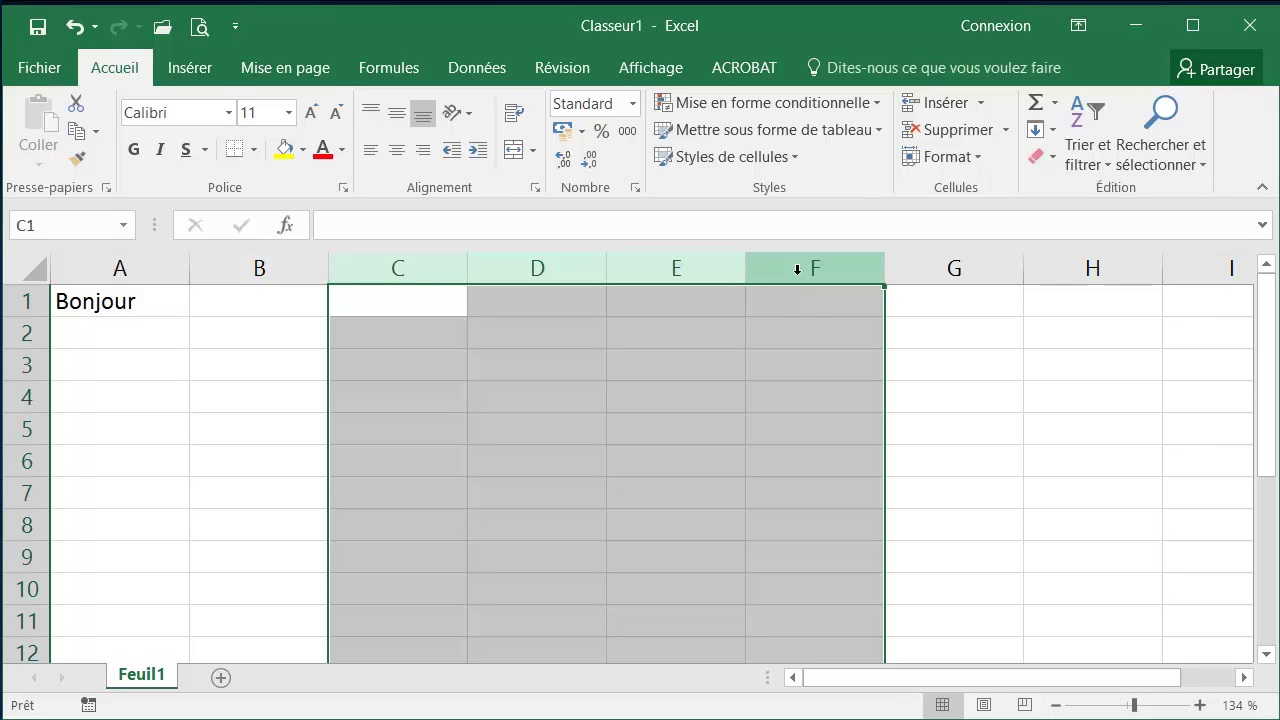
Select the non-adjacent columns C and F together, followed by the entire worksheet, releasing each selection.
click(556, 315)
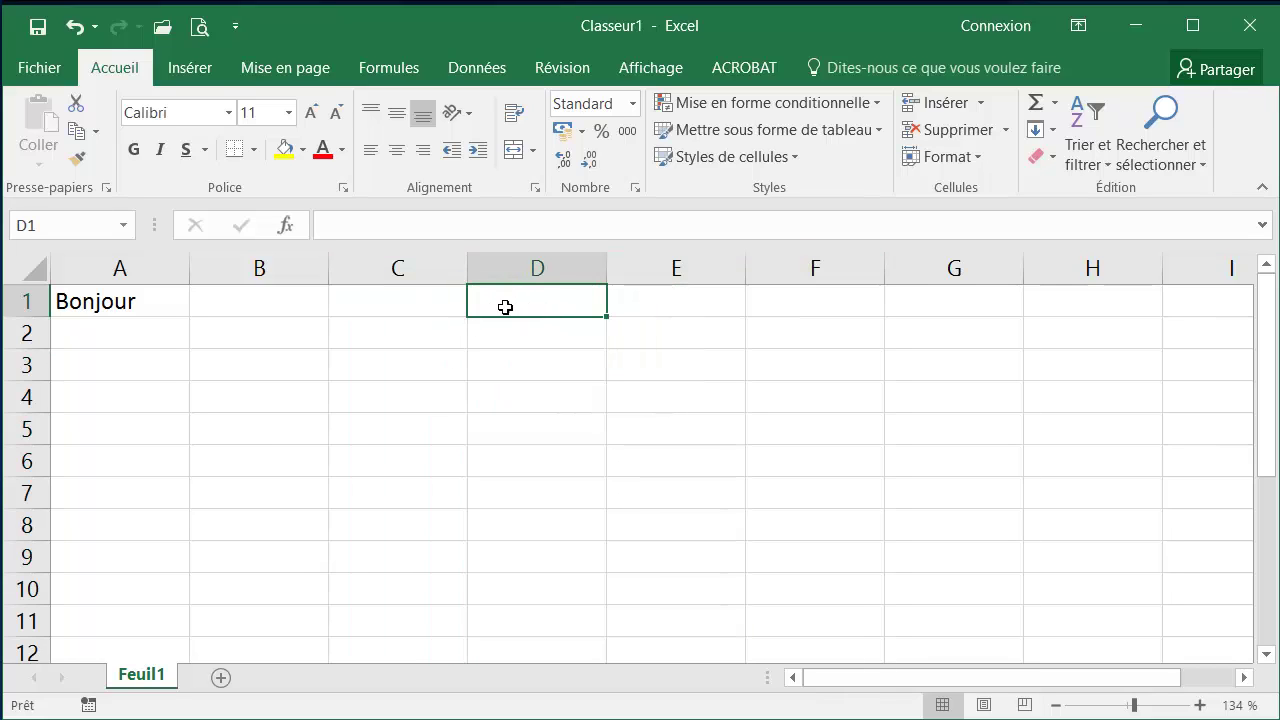
click(411, 269)
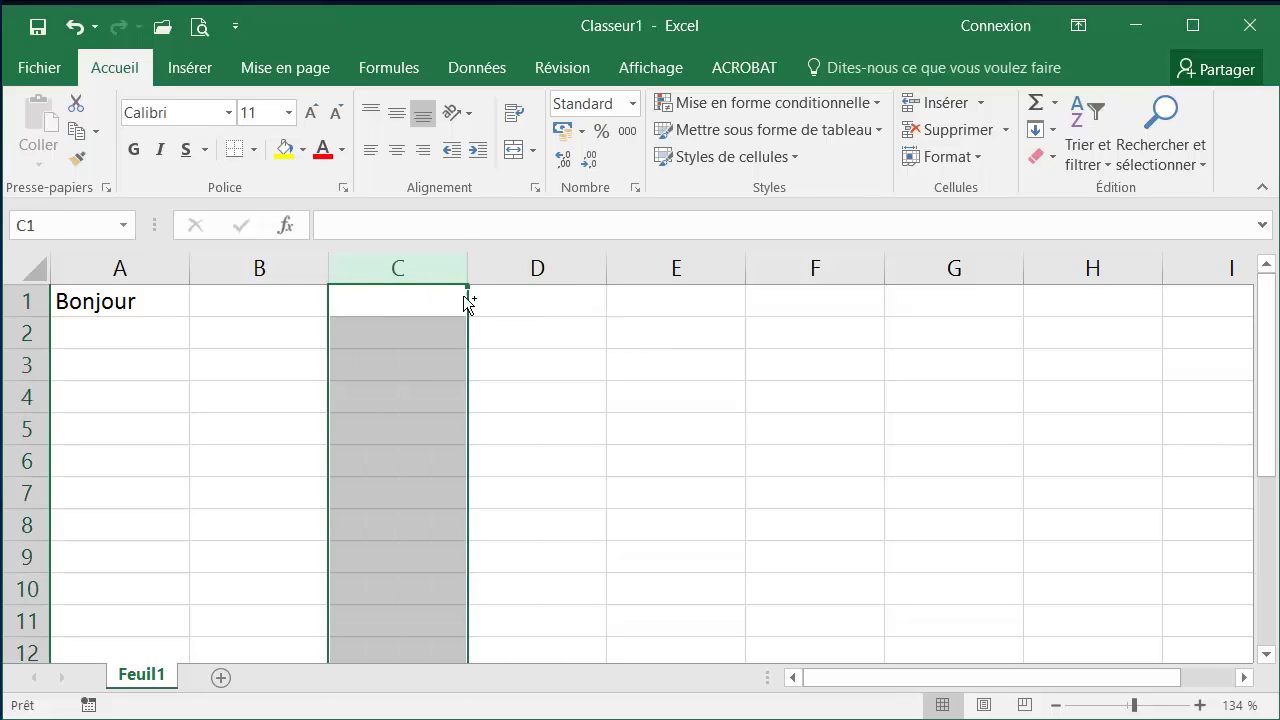
ctrl+click(815, 268)
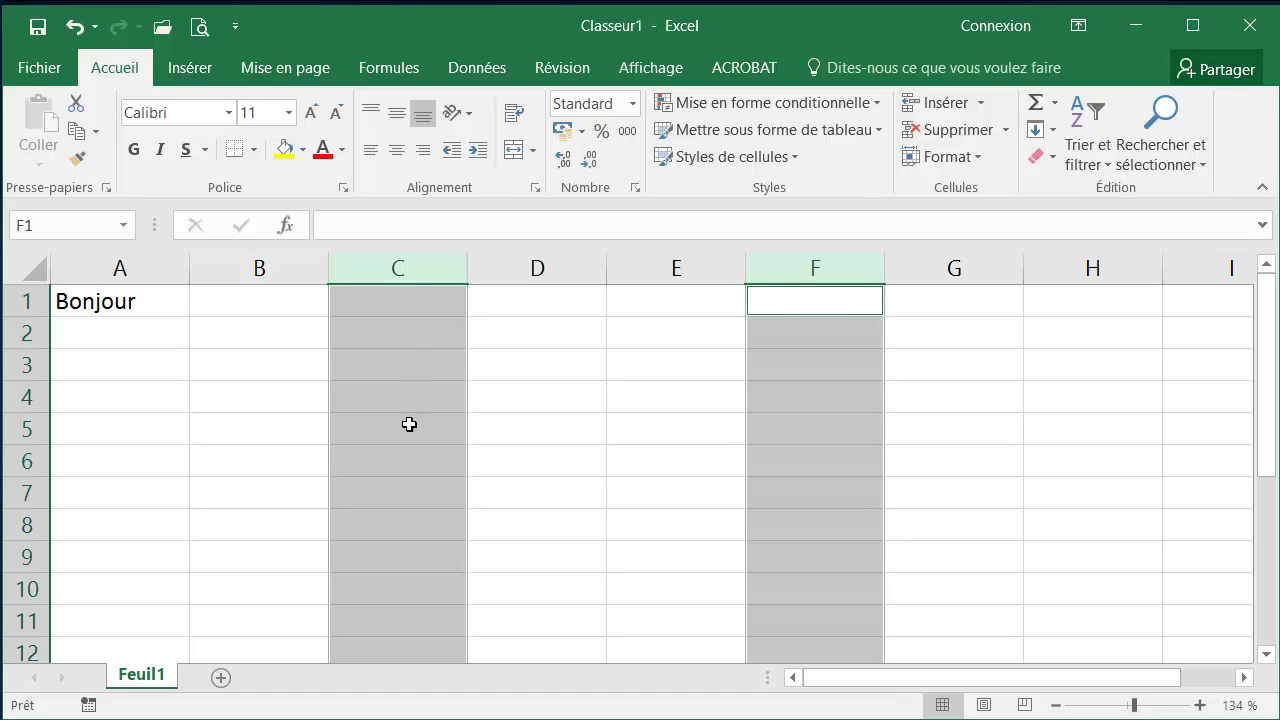
click(374, 466)
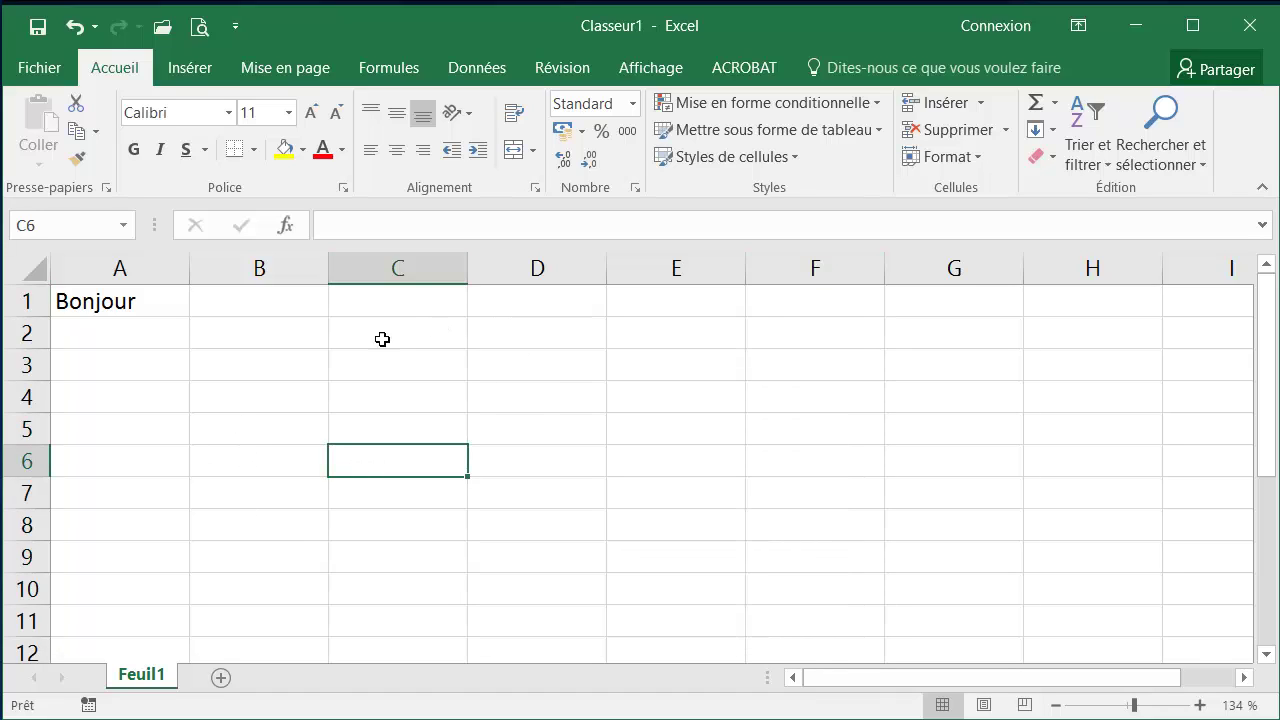
click(37, 275)
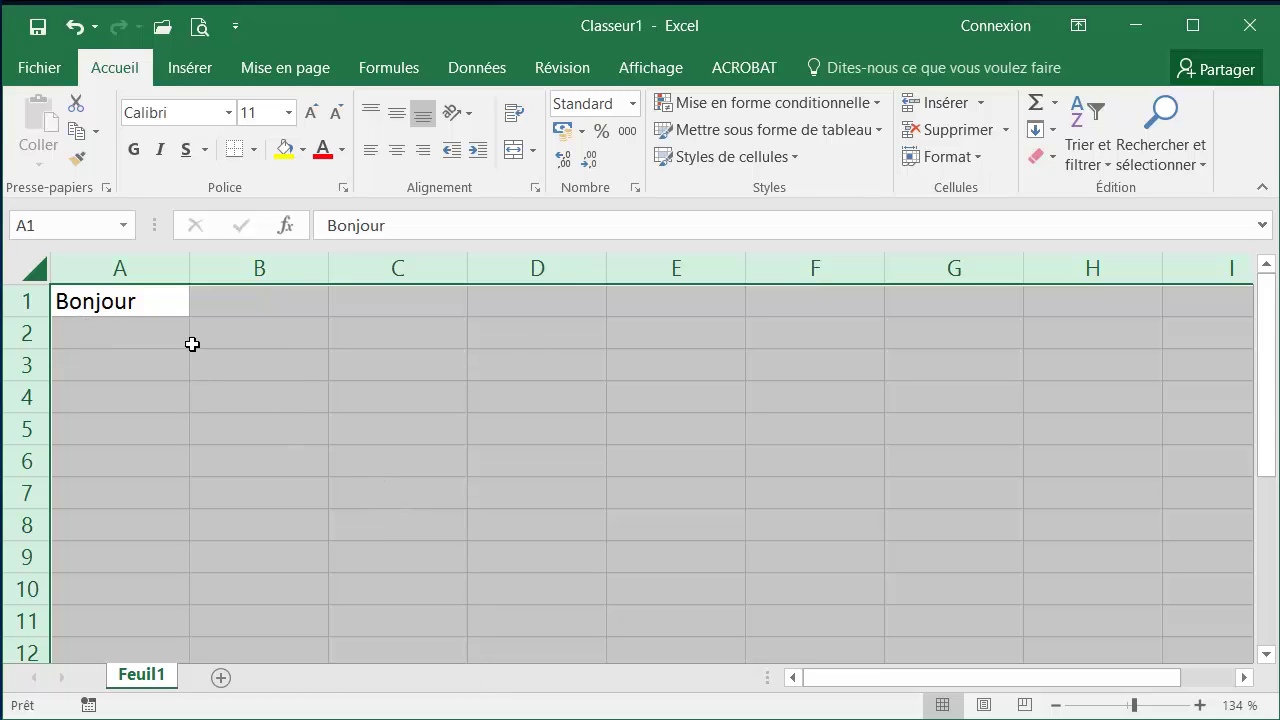
click(194, 343)
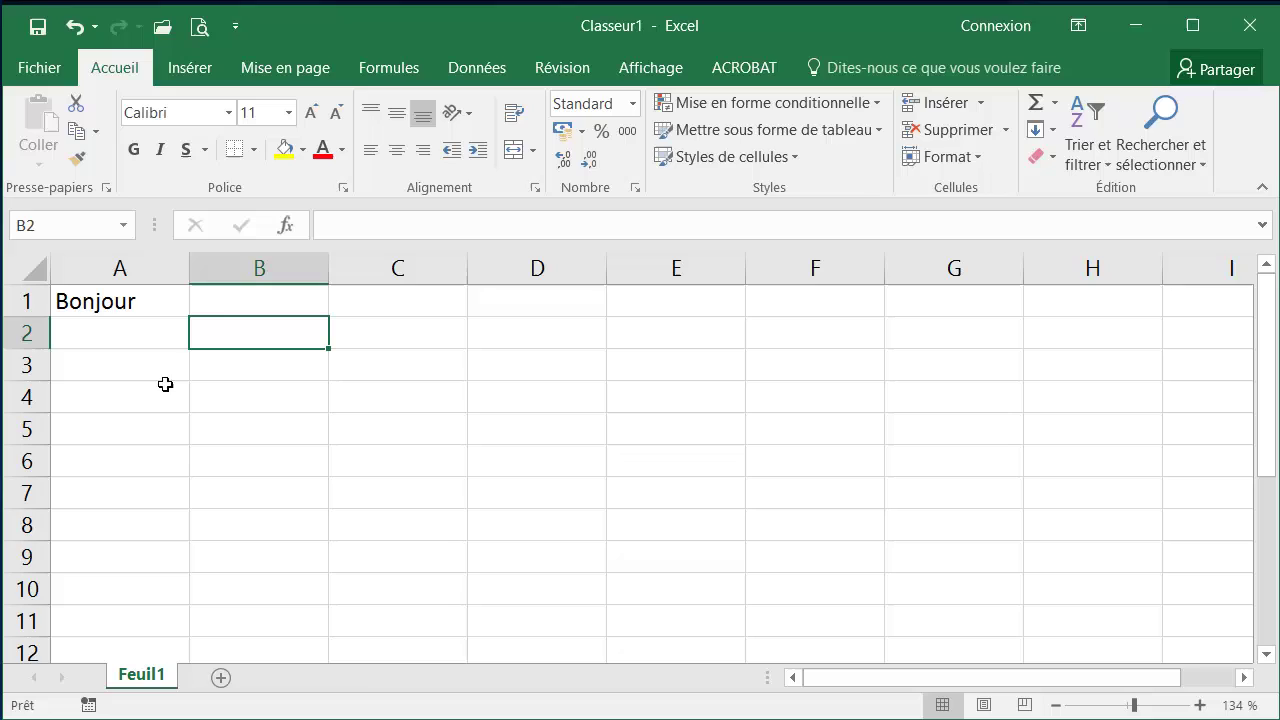
Move the word Bonjour from cell A1 to cell D4, and move it back to A1.
click(89, 306)
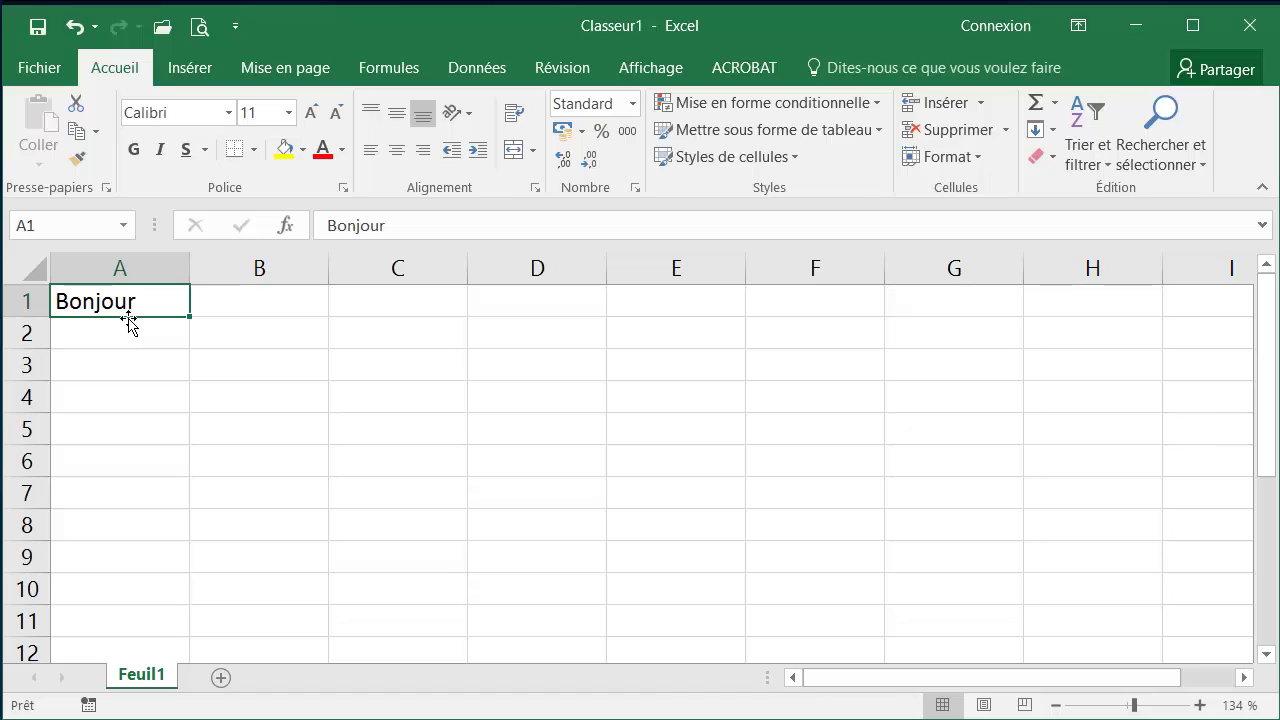
drag(130, 318, 552, 410)
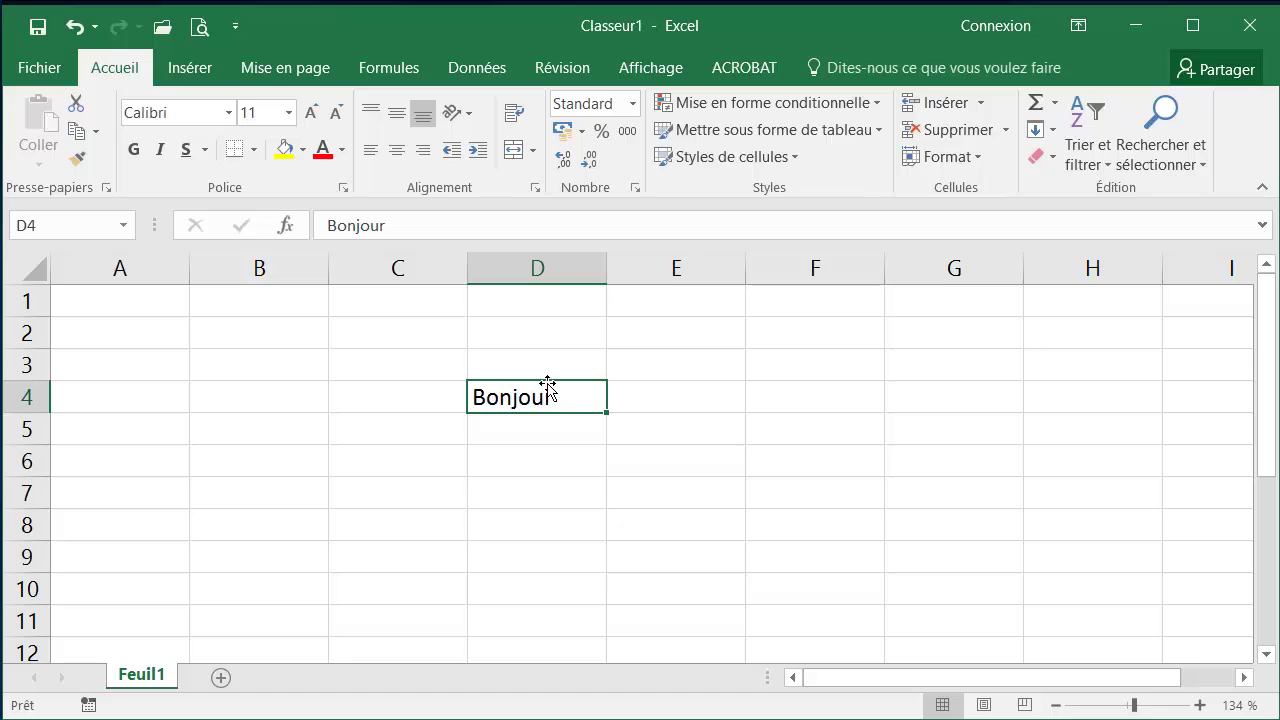
drag(550, 383, 138, 296)
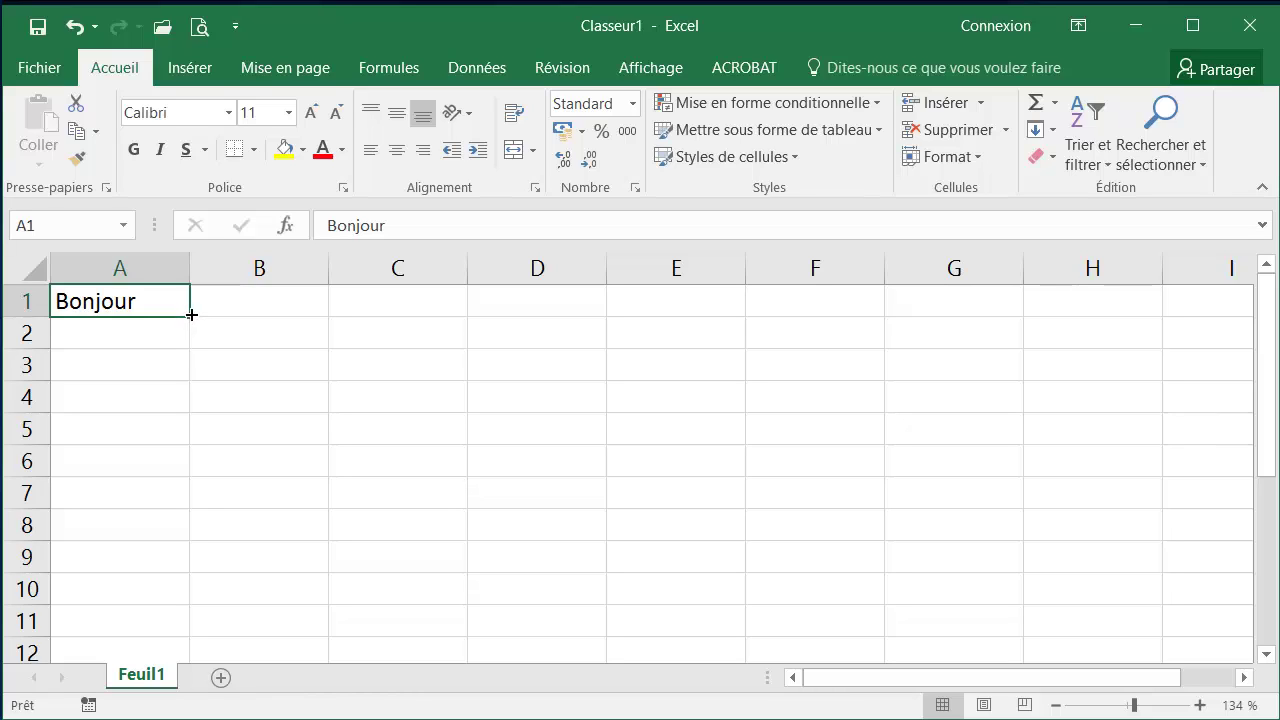
Fill Bonjour from A1 down to A7, and extend the filled column across to column D.
drag(191, 314, 171, 500)
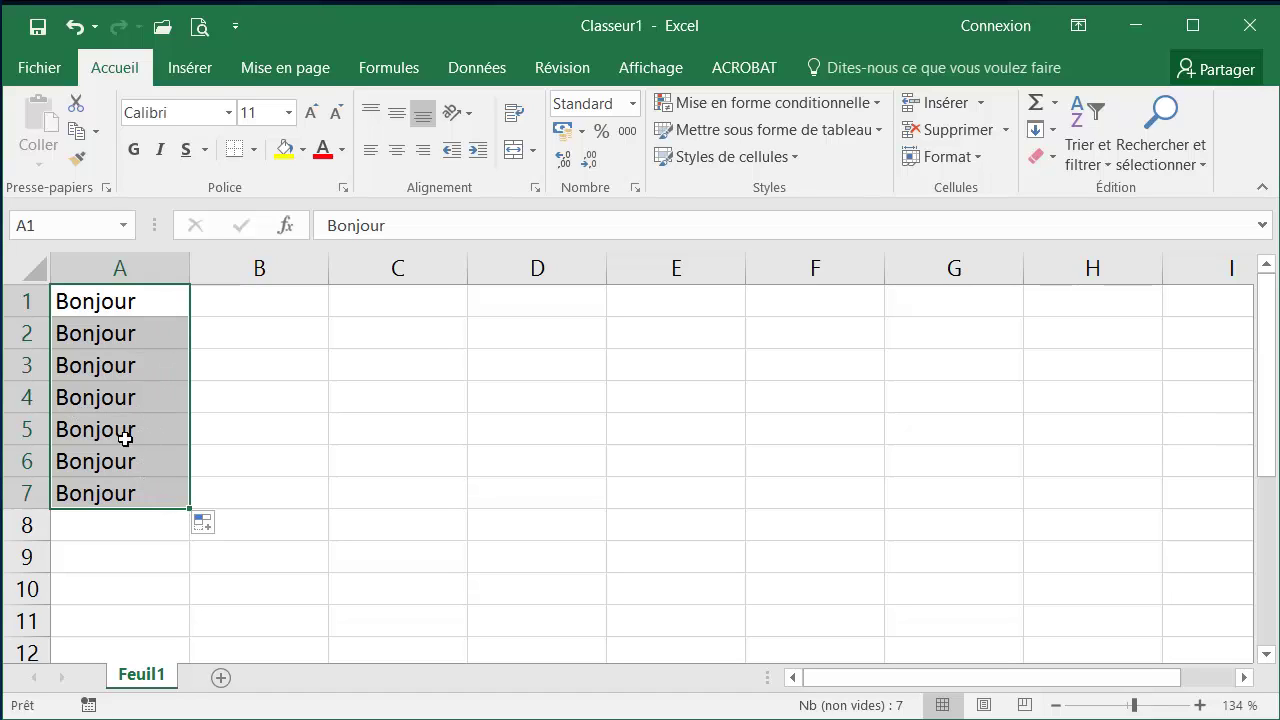
drag(189, 509, 582, 497)
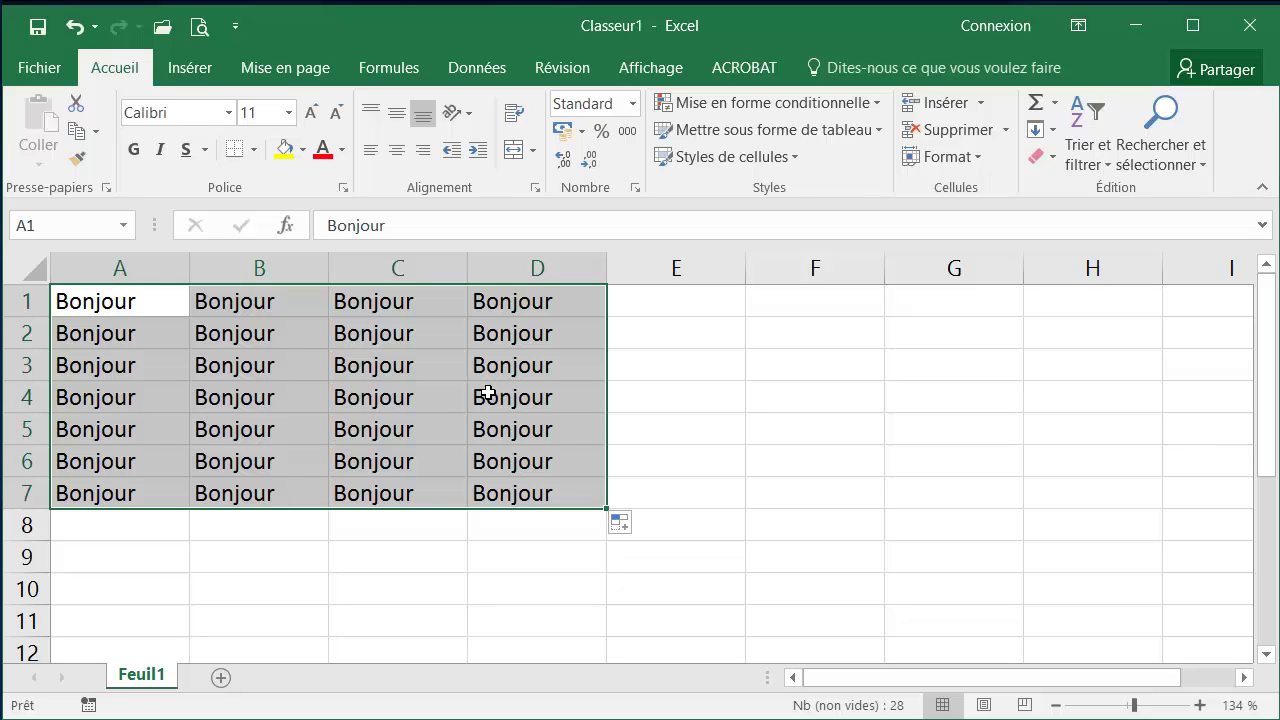
click(714, 433)
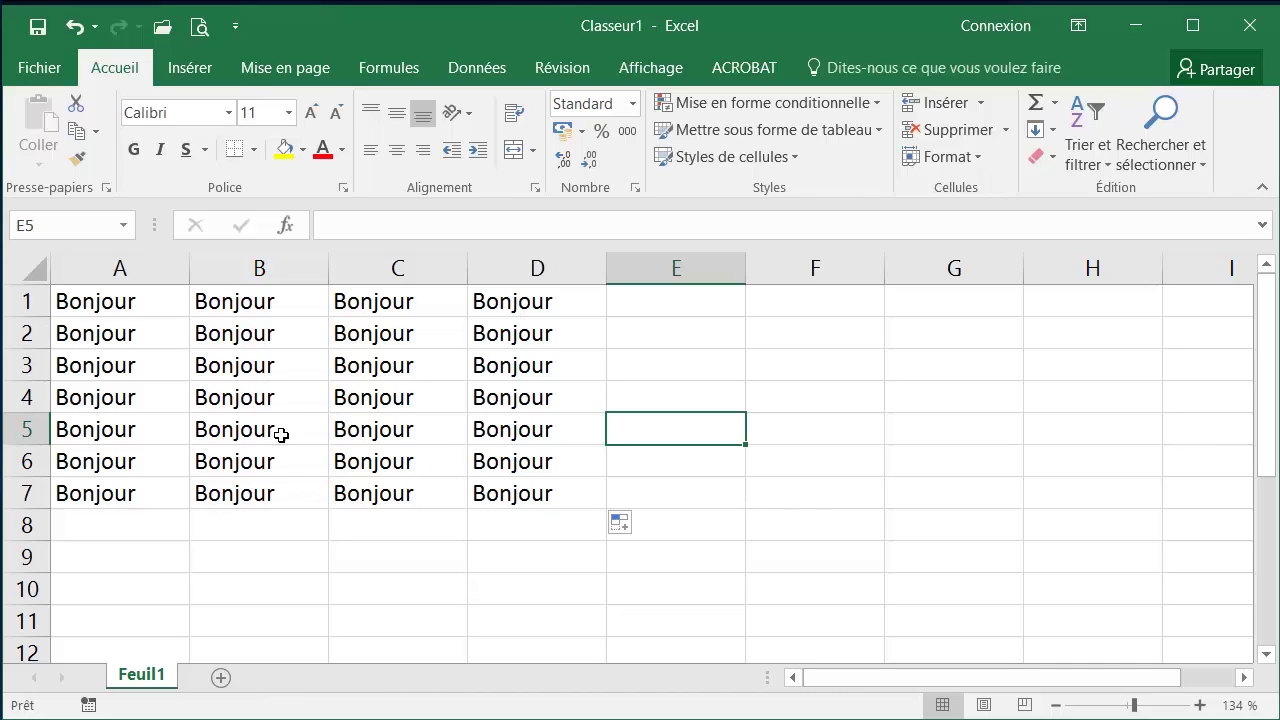
Select the whole Bonjour block A1:D7 and delete its contents, ending on cell A1.
click(260, 397)
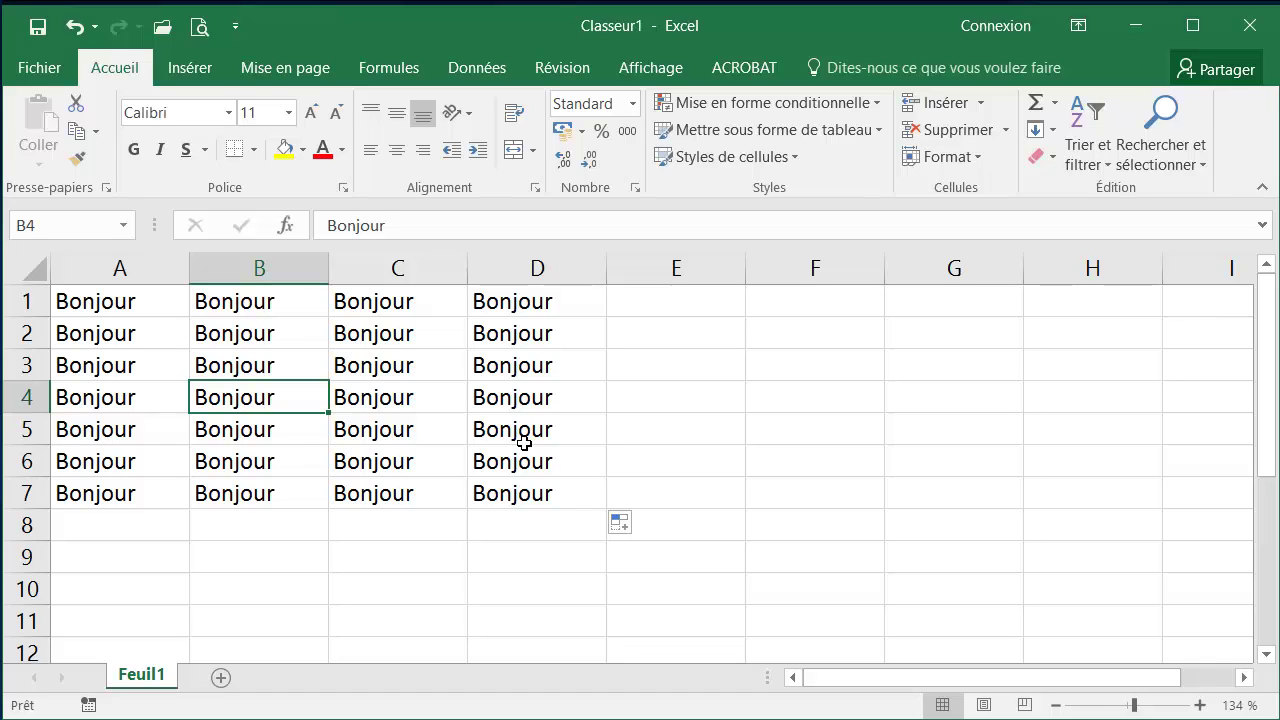
key(ctrl+a)
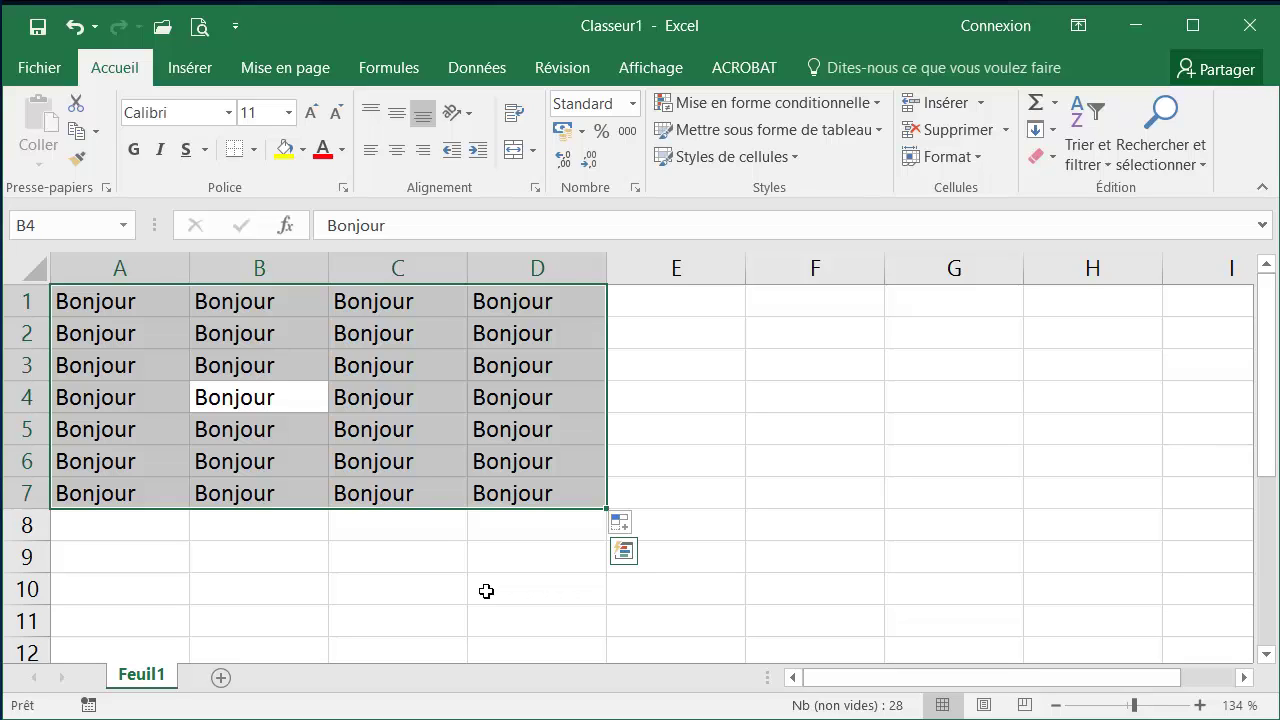
key(Delete)
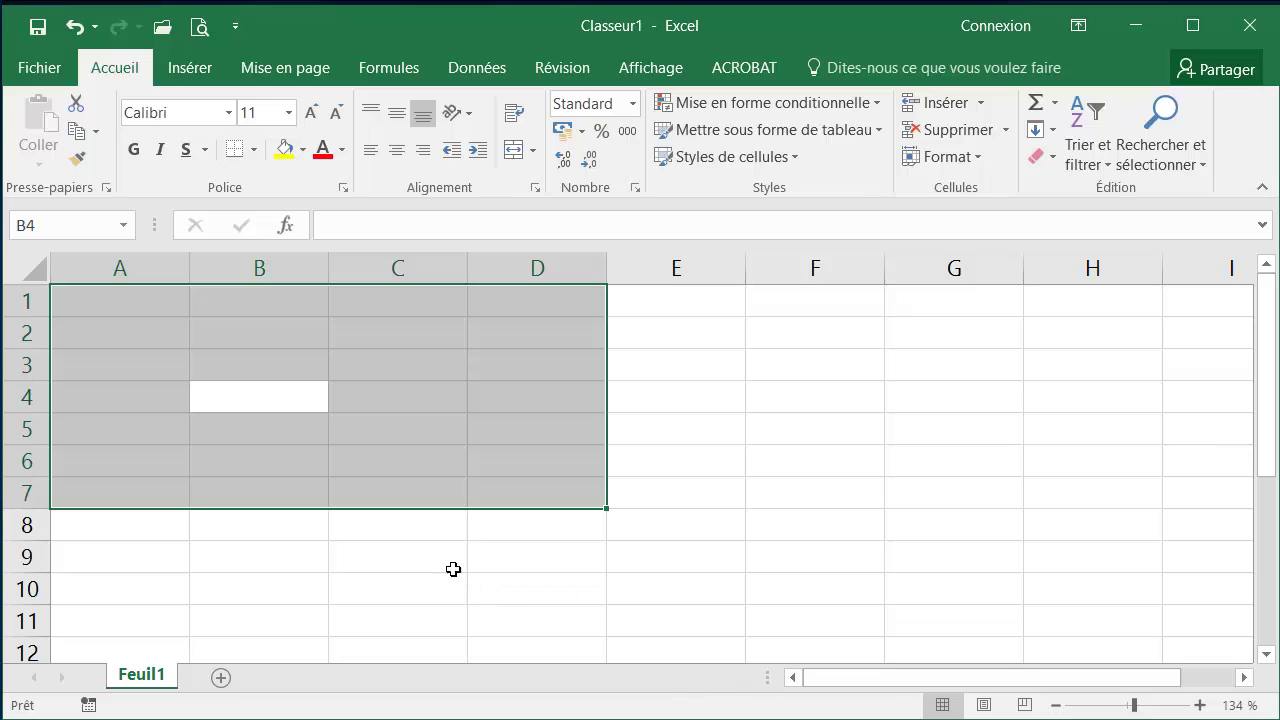
click(120, 301)
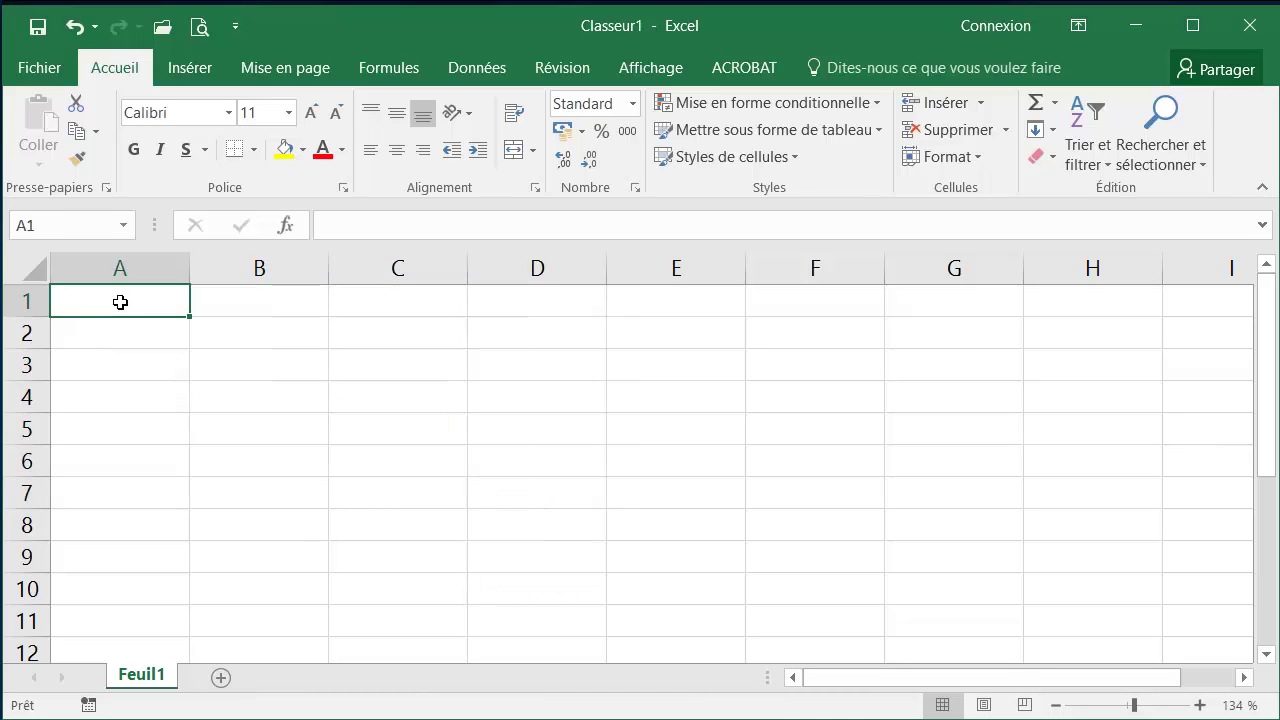
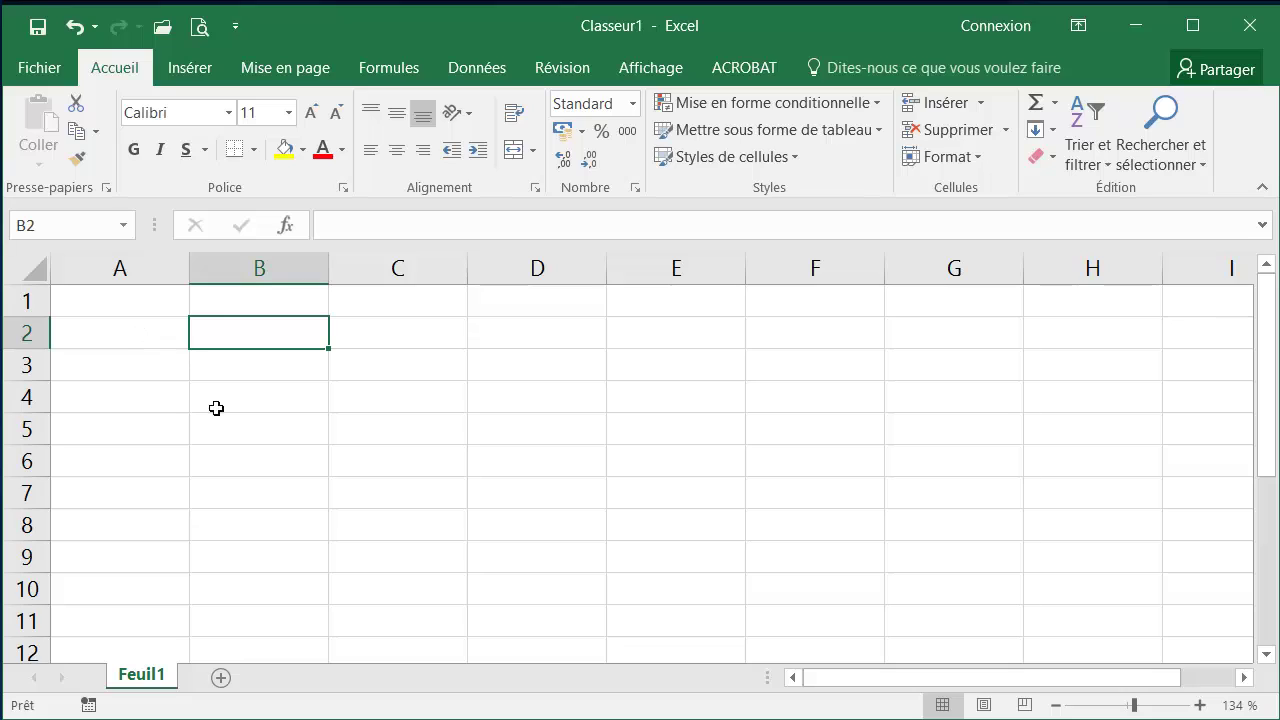
Enter the title Travaux De Peinture in cell A1.
click(131, 302)
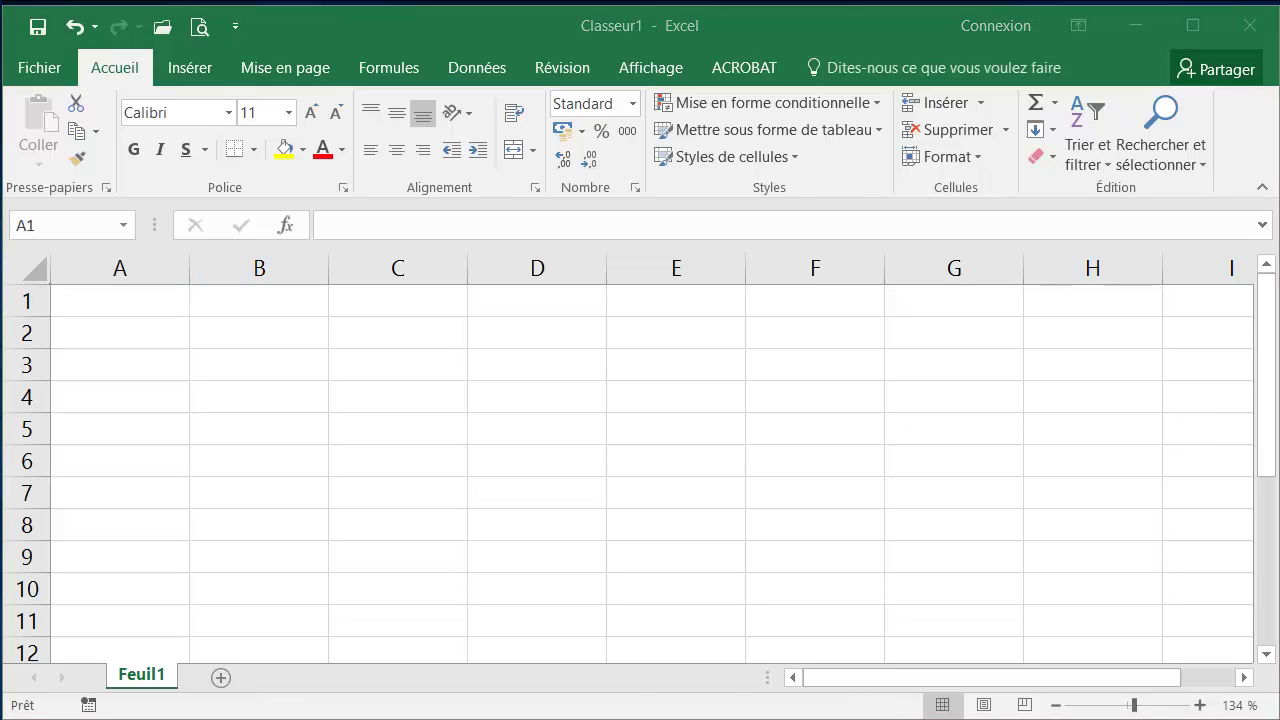
click(90, 302)
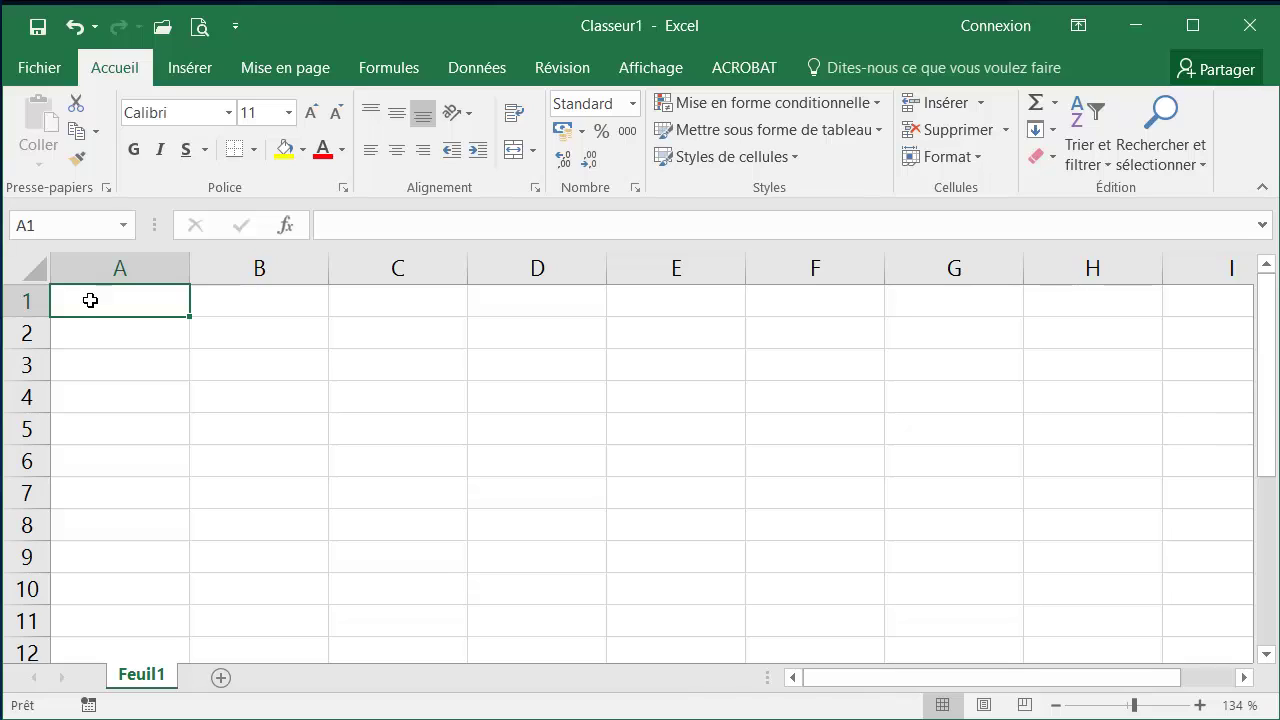
text(Travaux)
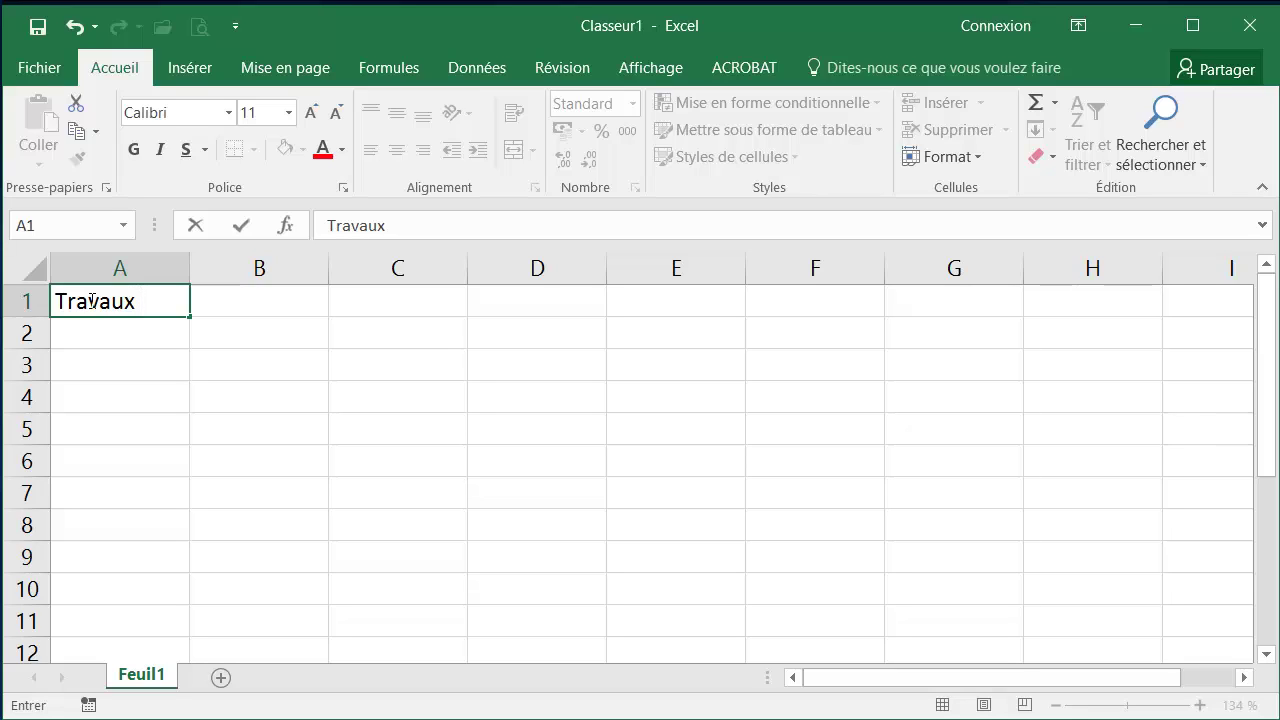
text( De Peinture)
key(Return)
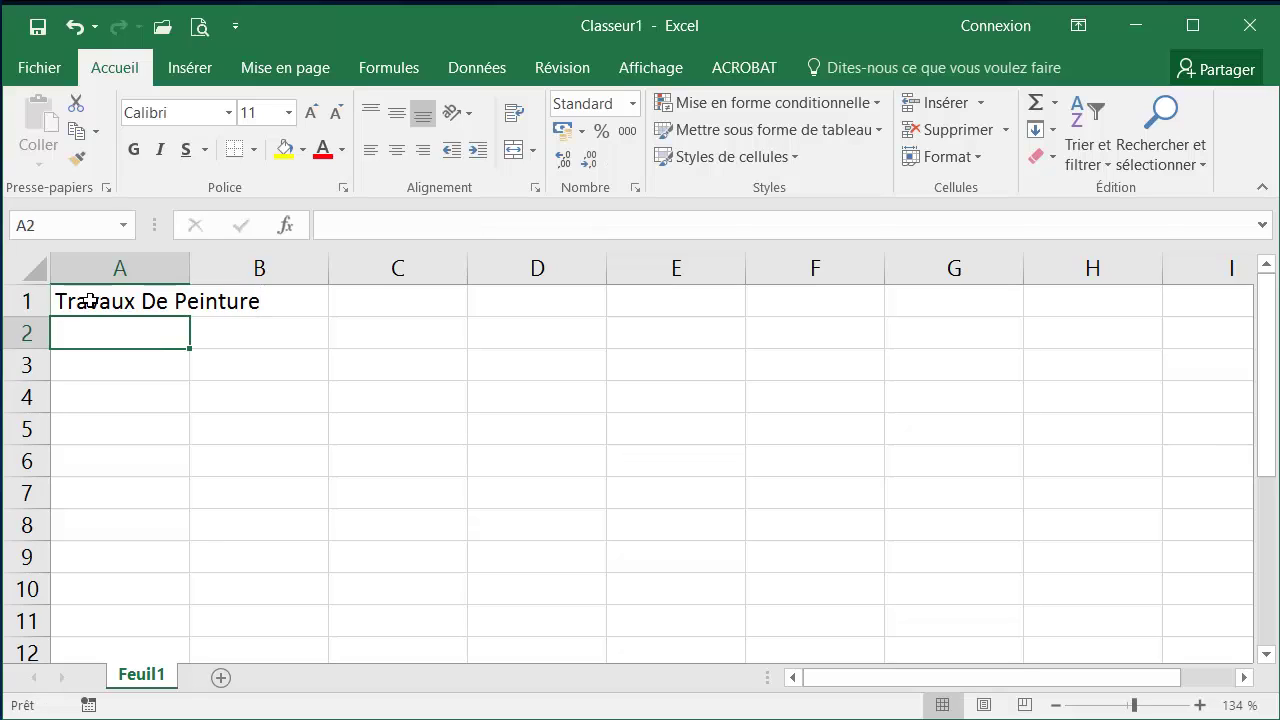
Leave cell A2 empty and enter the column heading Type in cell A3.
text(7)
key(BackSpace)
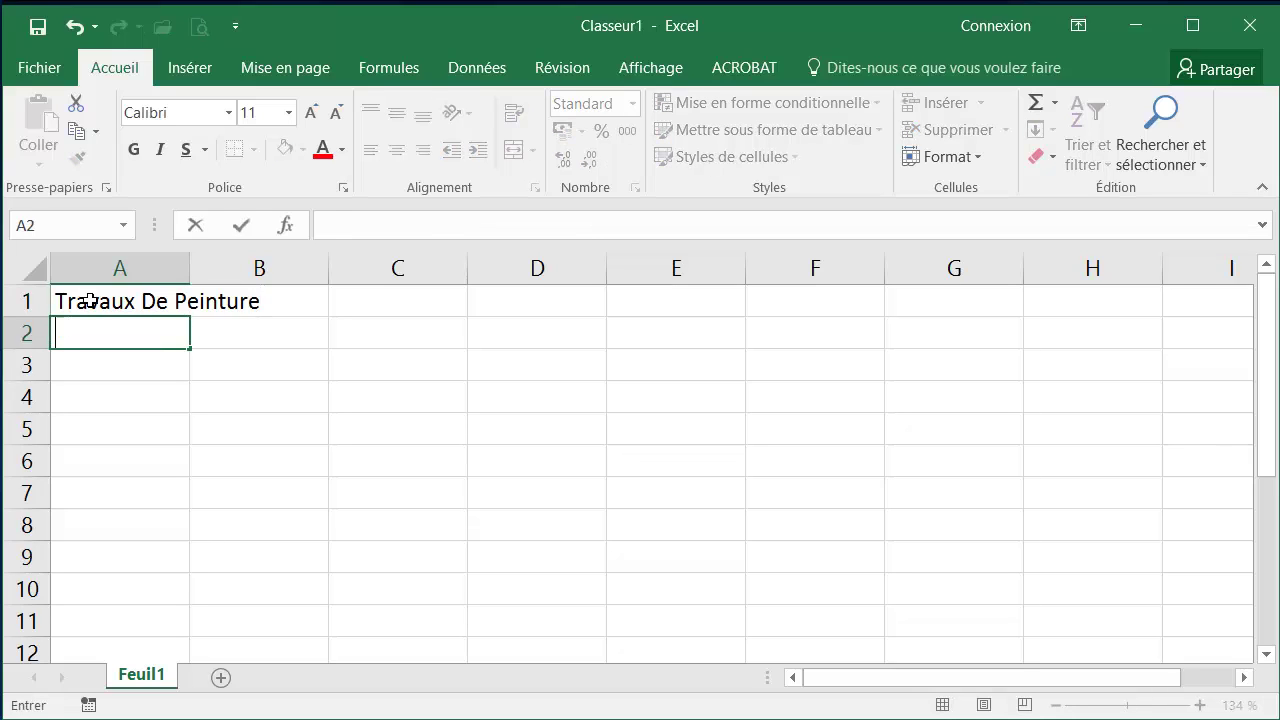
key(Return)
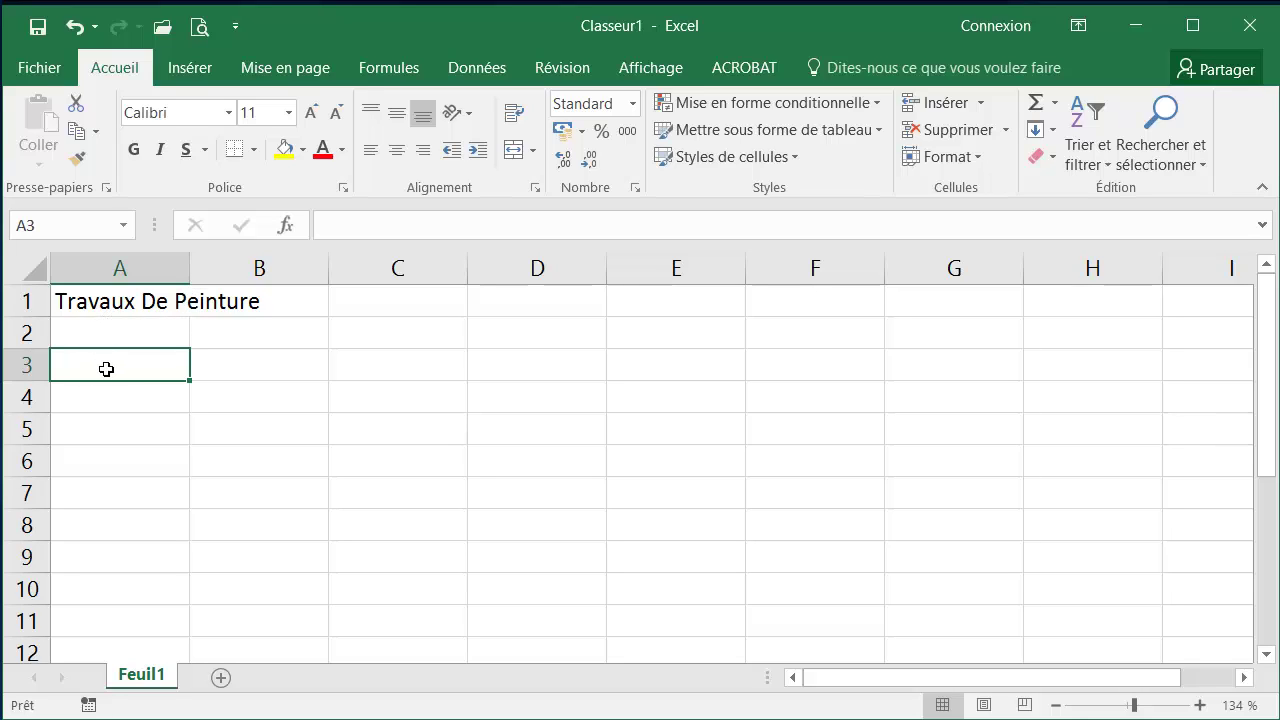
text(Type)
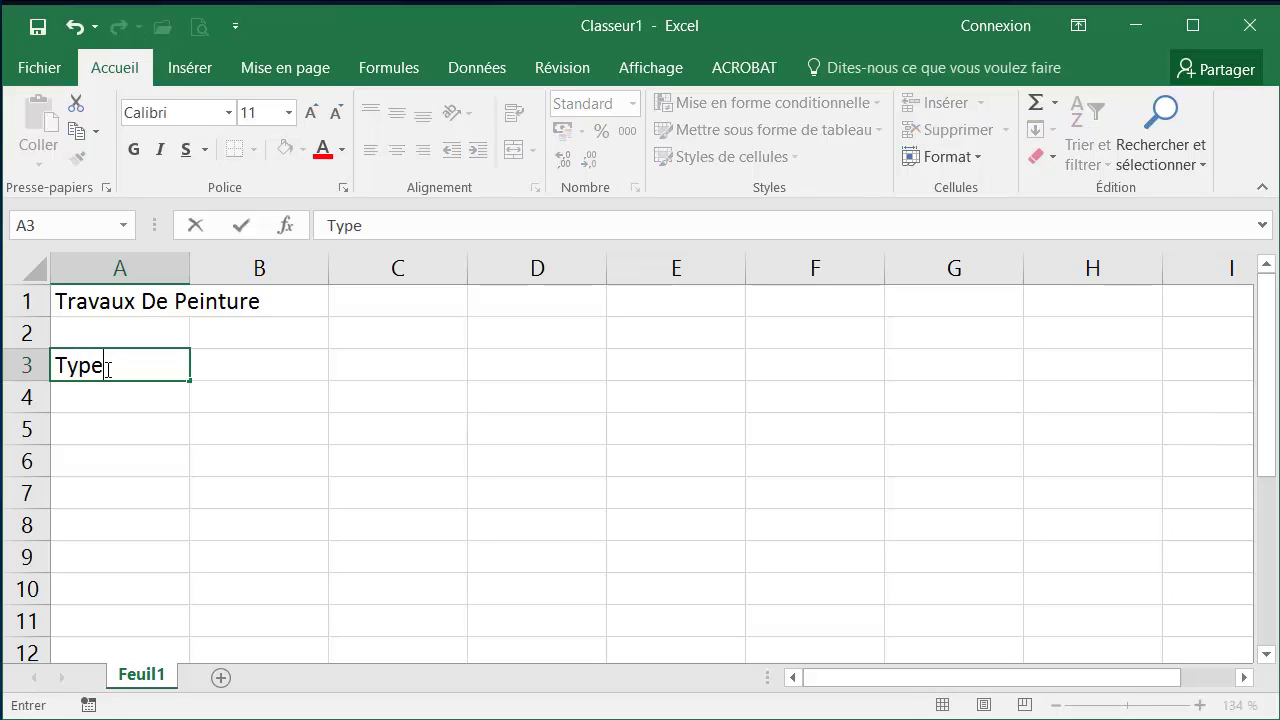
key(Return)
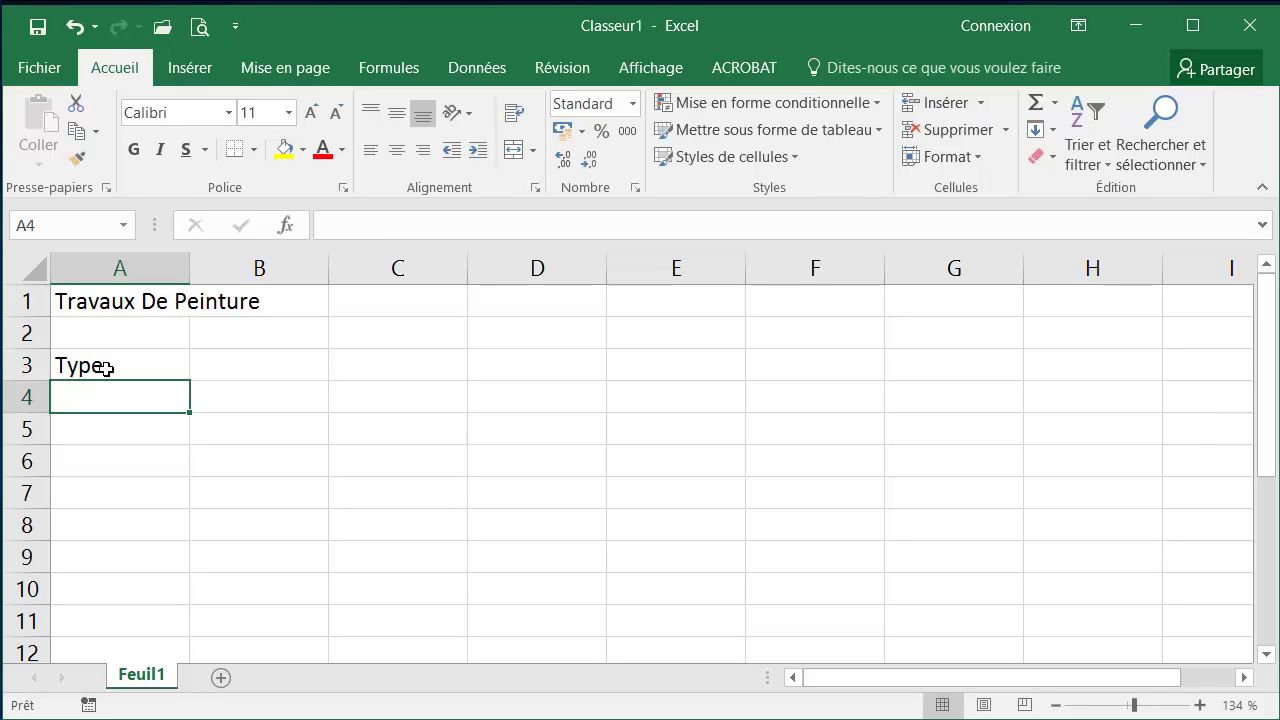
Enter Pinceaux in cell A4 as the first item under the Type heading.
text(T)
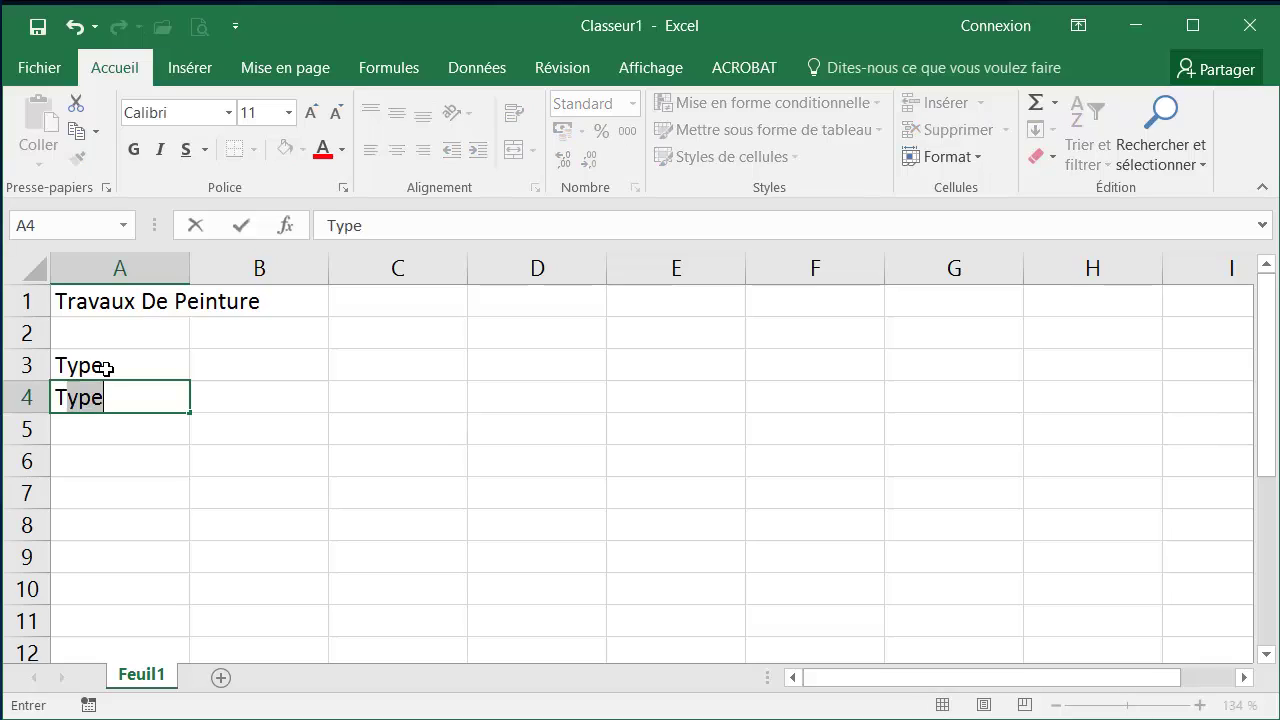
key(BackSpace)
key(BackSpace)
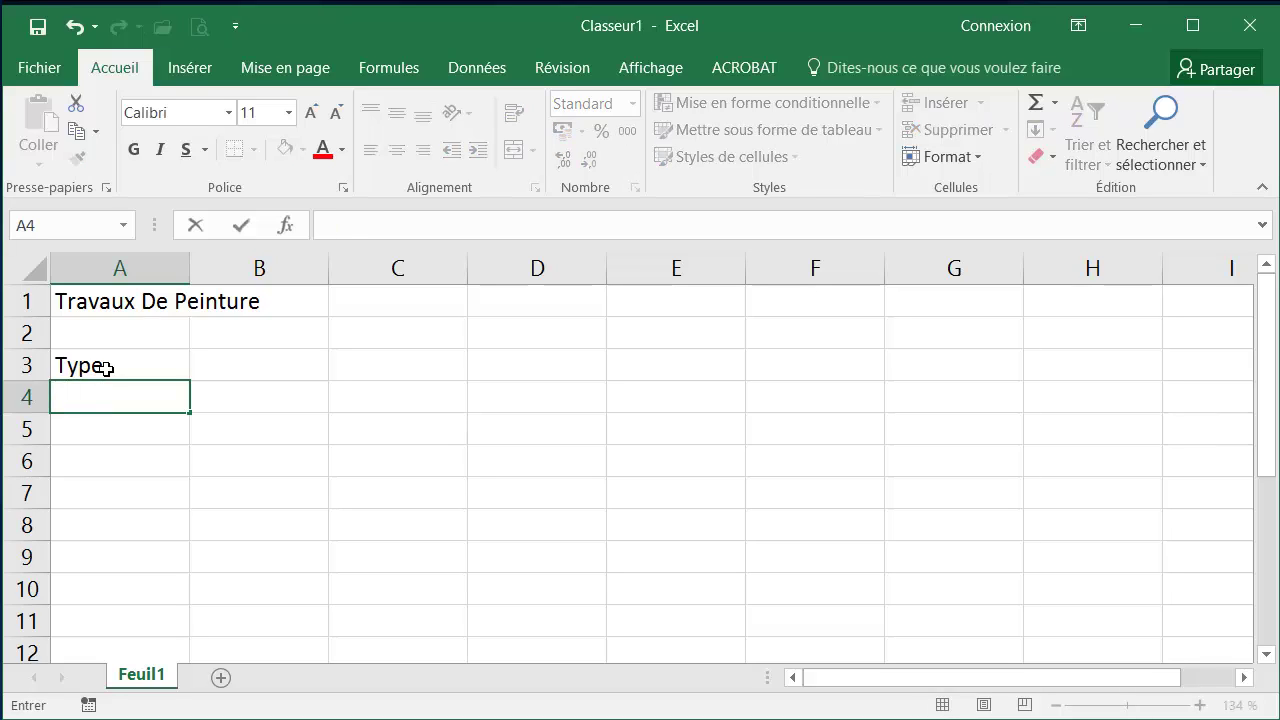
text(Pinceau)
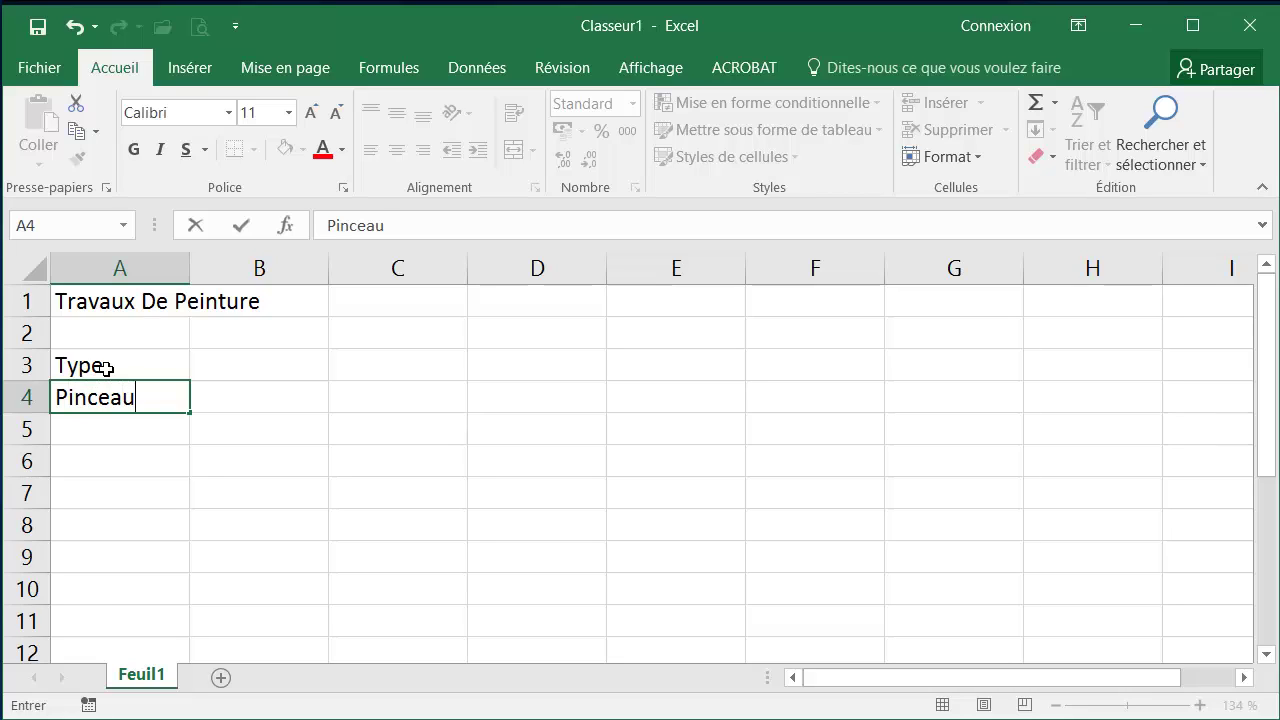
text(x)
key(Return)
Enter Rouleaux in cell A5 as the second item of the list.
text(Roula)
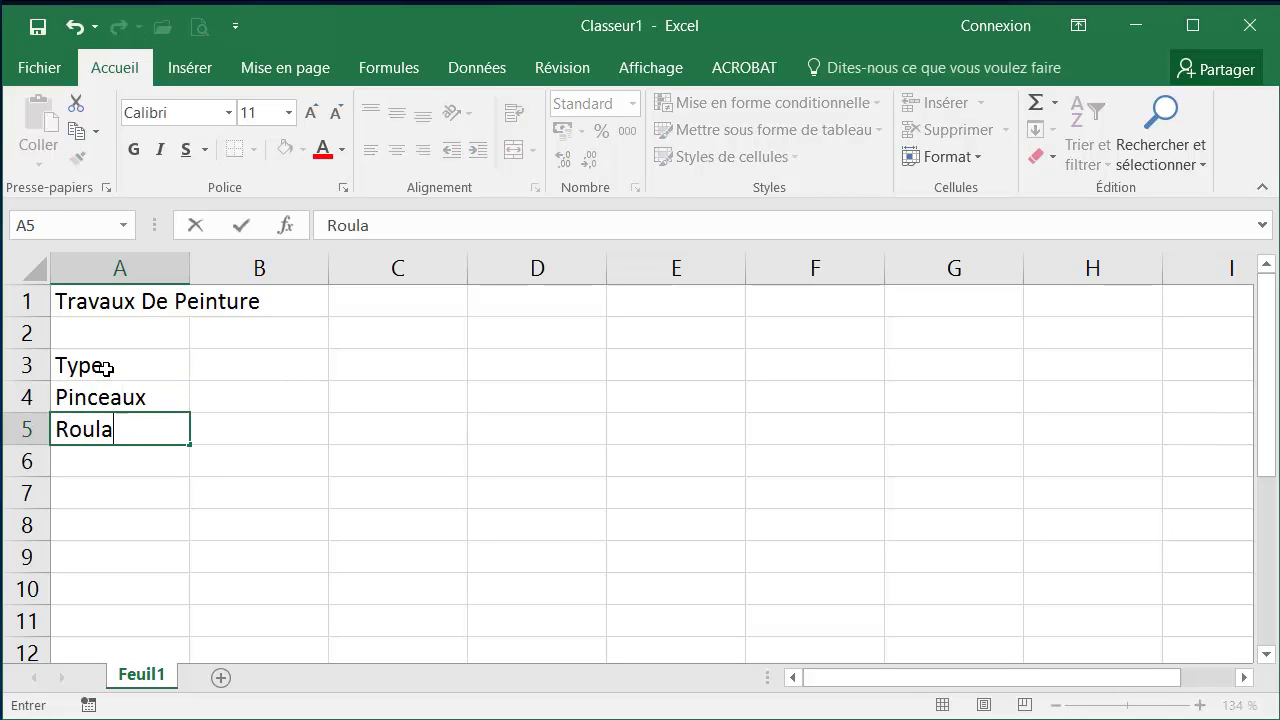
text(e)
key(BackSpace)
key(BackSpace)
text(eau)
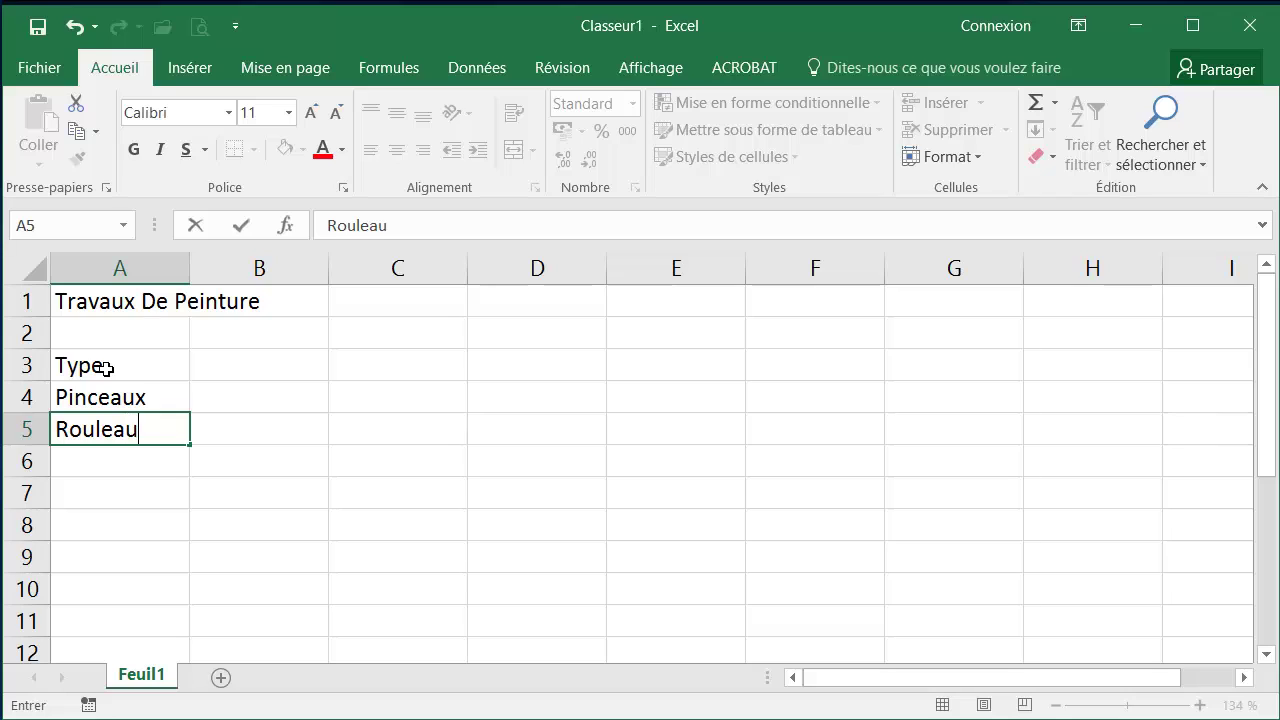
text(x)
key(Return)
Enter Pots De Peinture in cell A6 as the third item of the list.
text(Po)
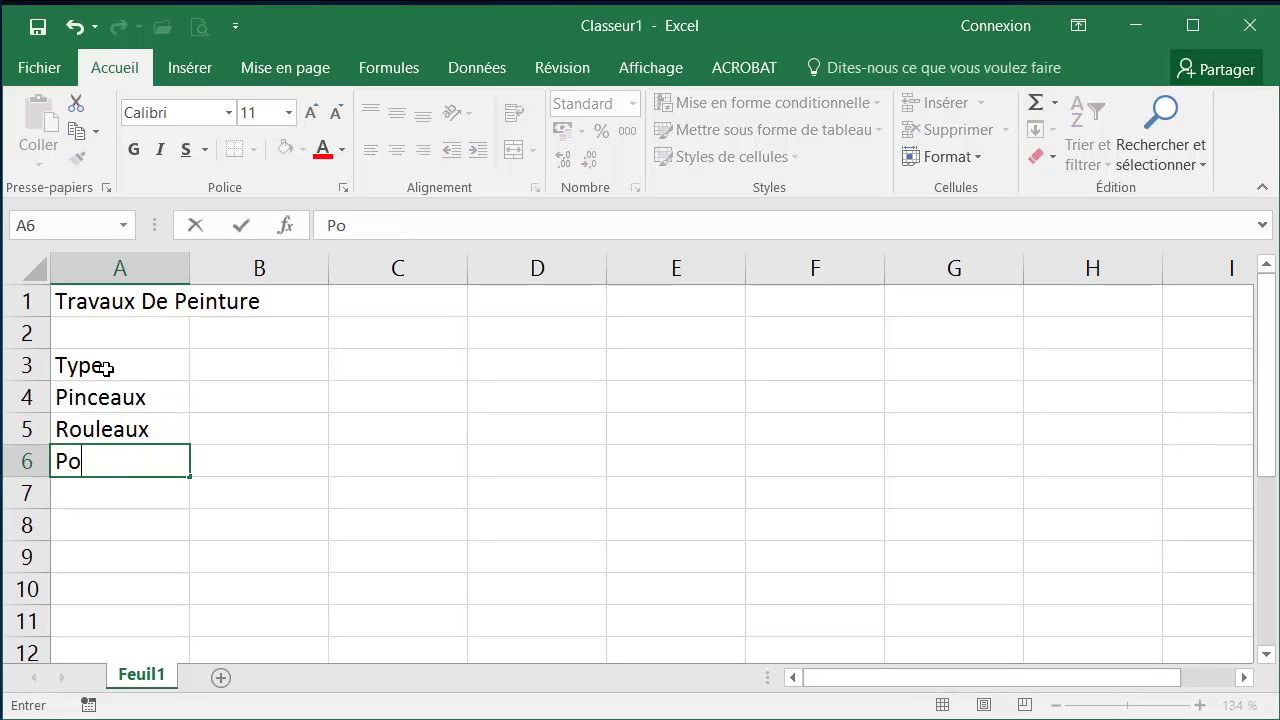
text(ts De Peinture)
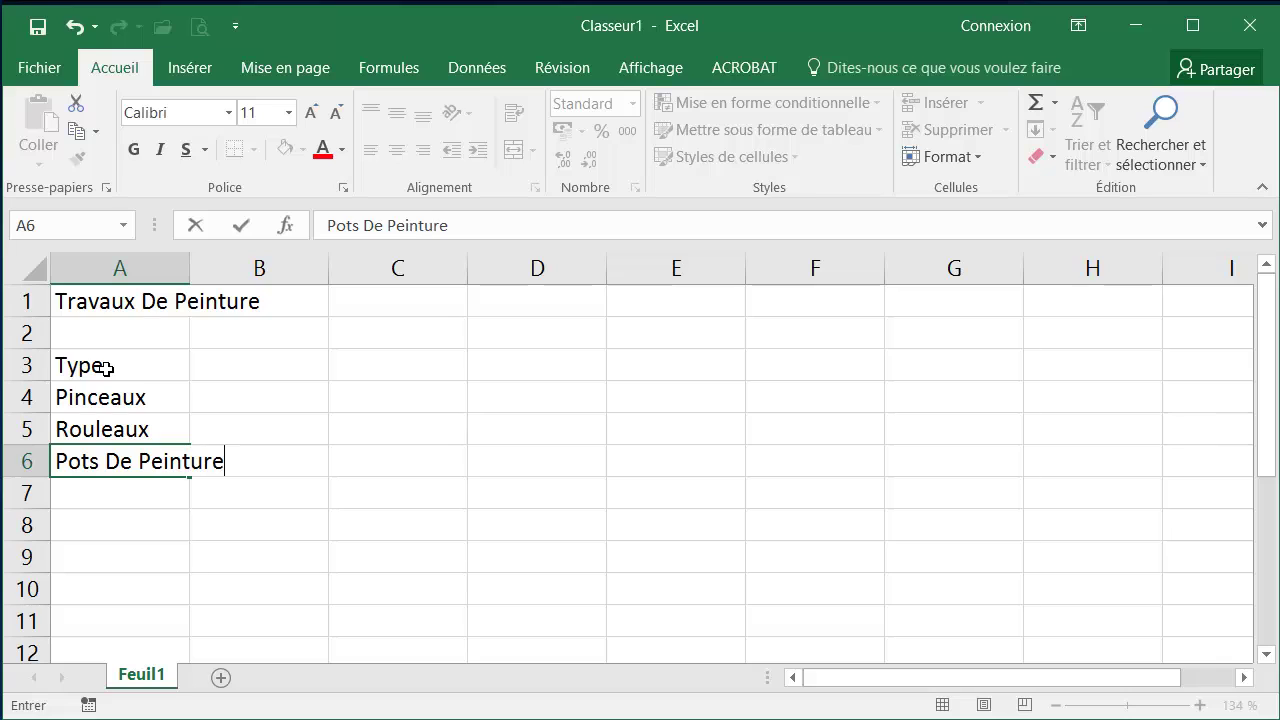
key(ctrl+Return)
key(Return)
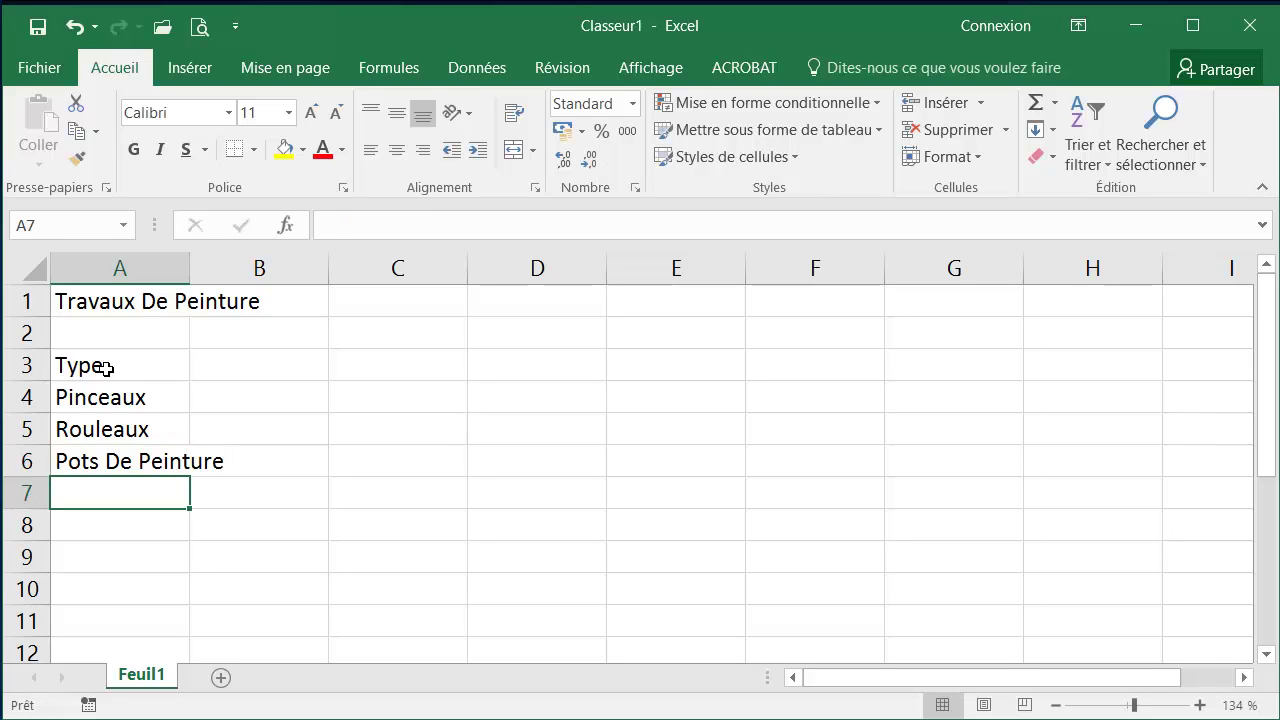
Enter Baches in cell A7 and Echelles in cell A8 as the last two items of the list.
text(Baches)
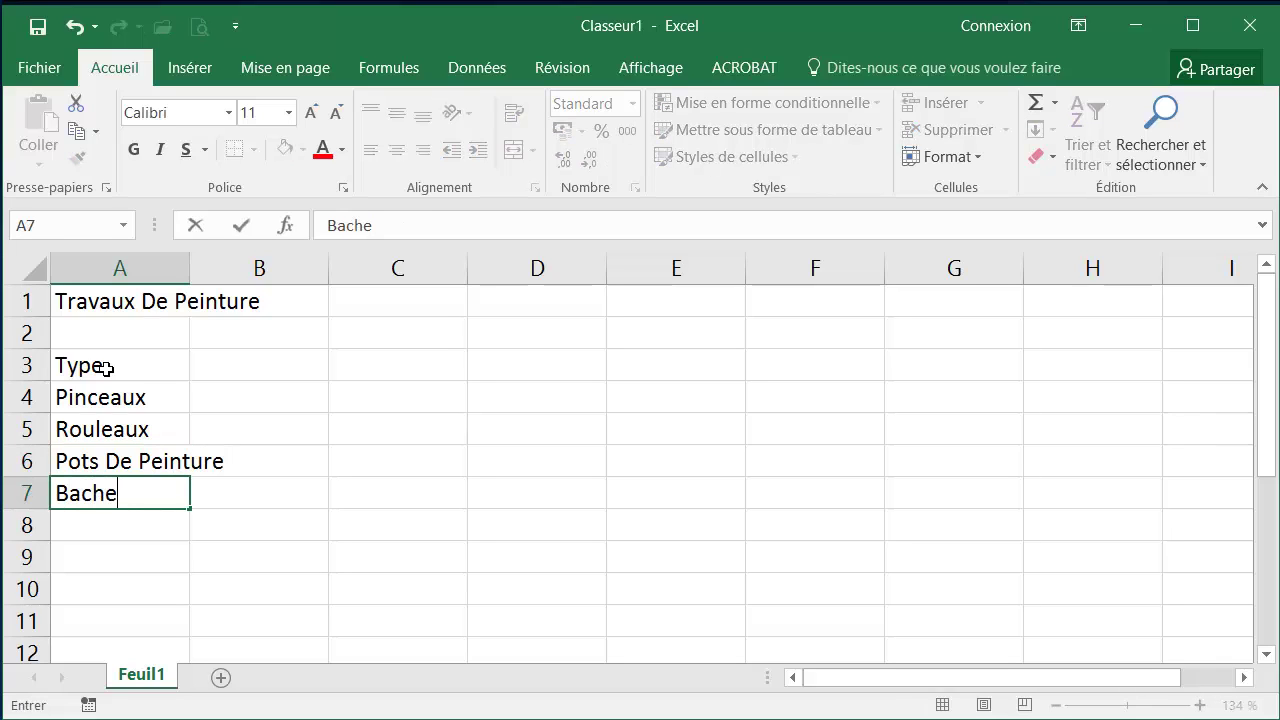
key(Return)
text(Eche)
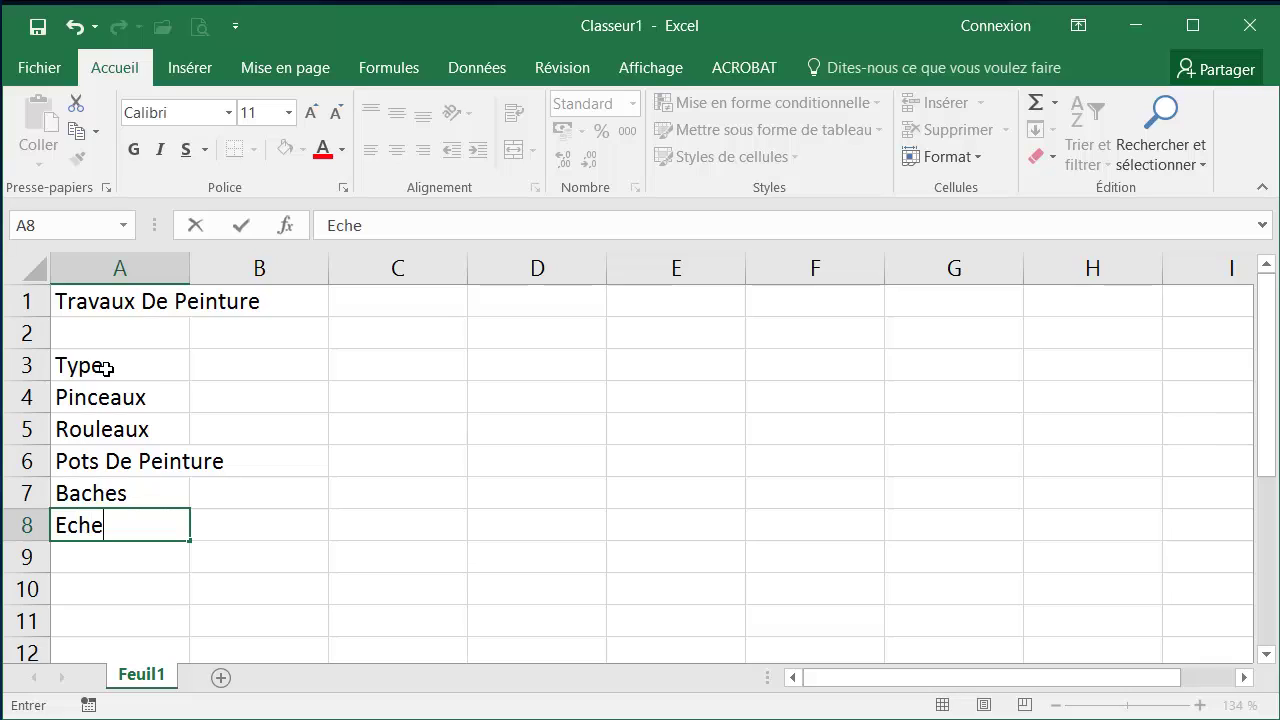
text(lles)
key(Return)
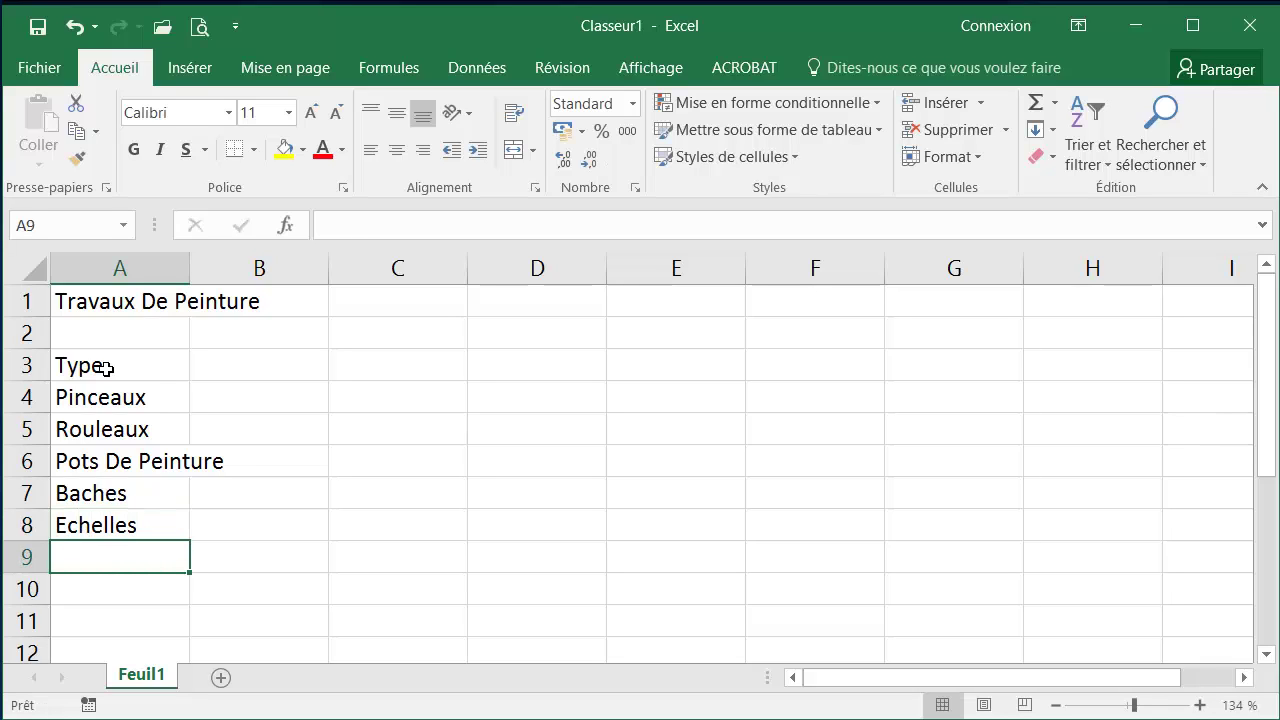
Enter the column heading Nb in cell B3, beside the Type heading.
click(285, 358)
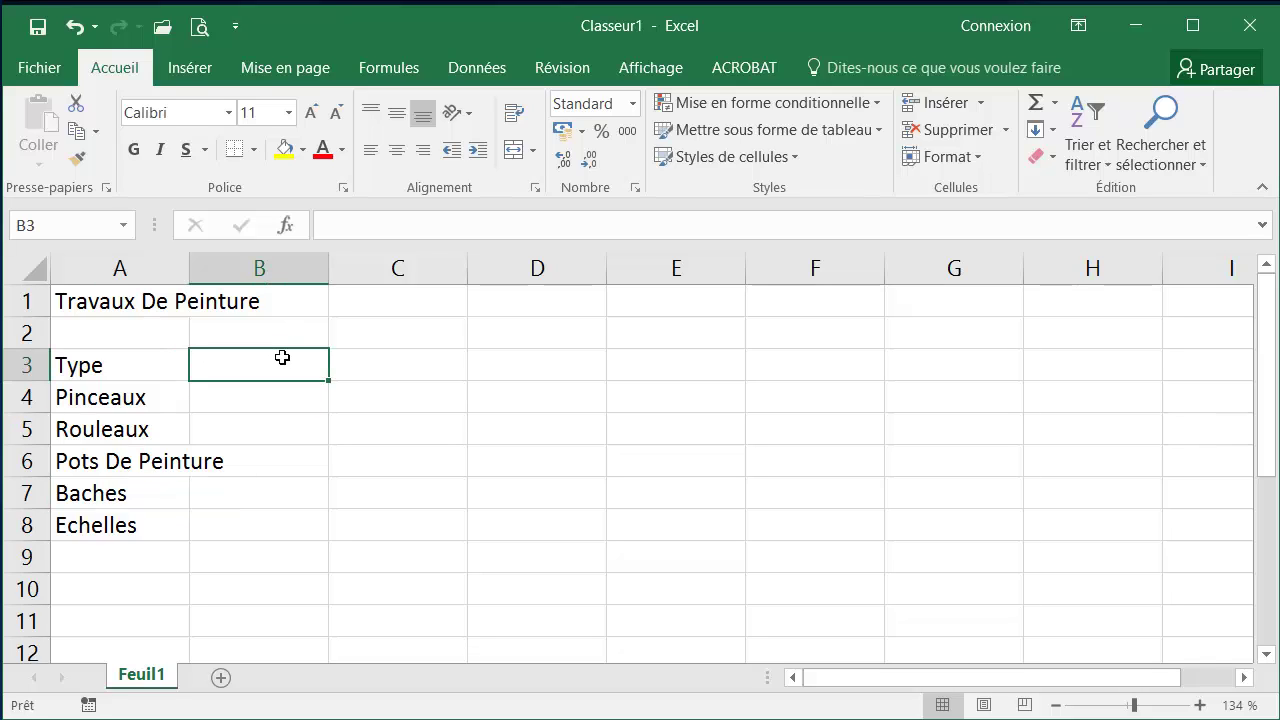
text(Nb)
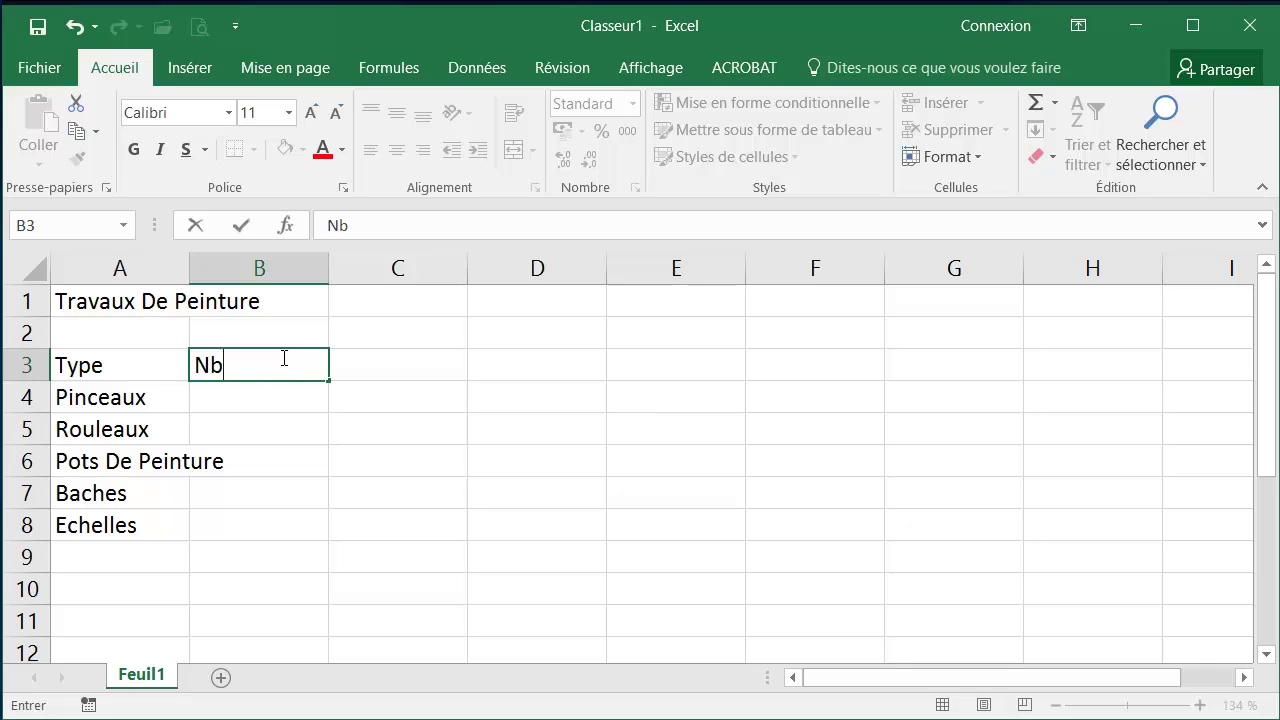
key(Return)
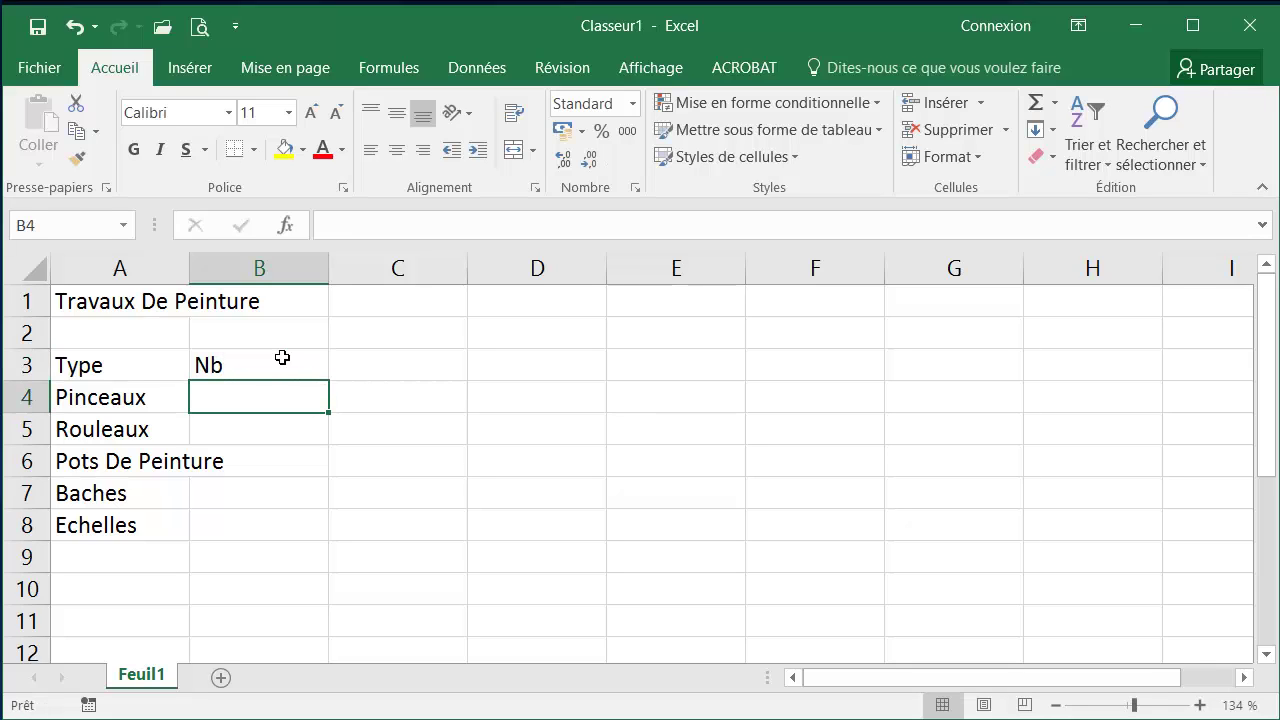
Fill cells B4 to B8 under the Nb heading with the quantities 4, 2, 6, 2 and 1.
text(4)
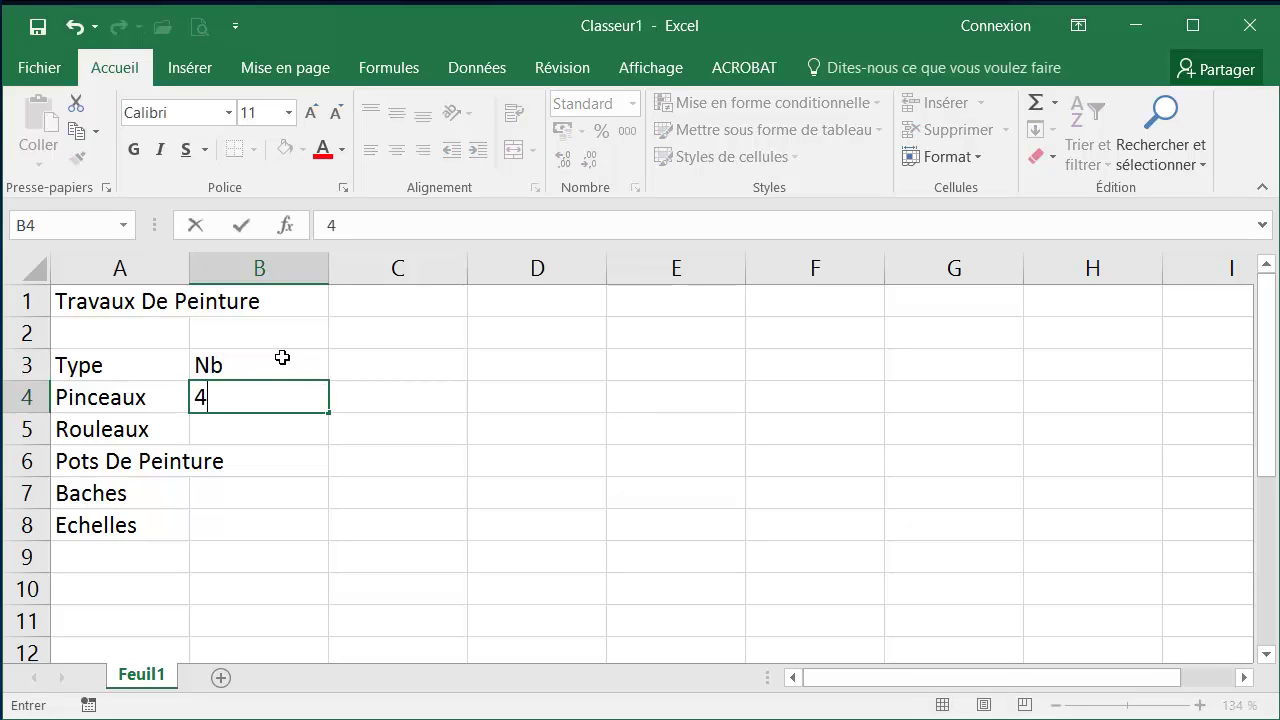
key(Return)
text(2)
key(Return)
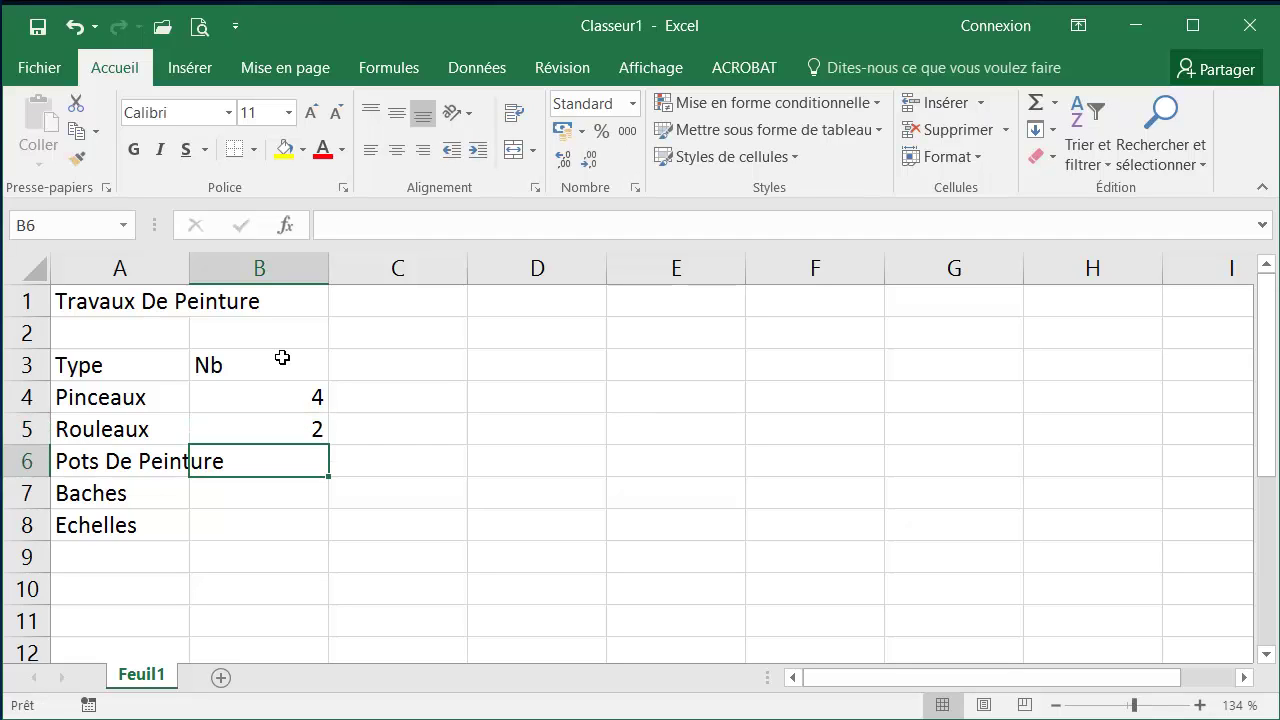
text(6)
key(Return)
text(2)
key(Return)
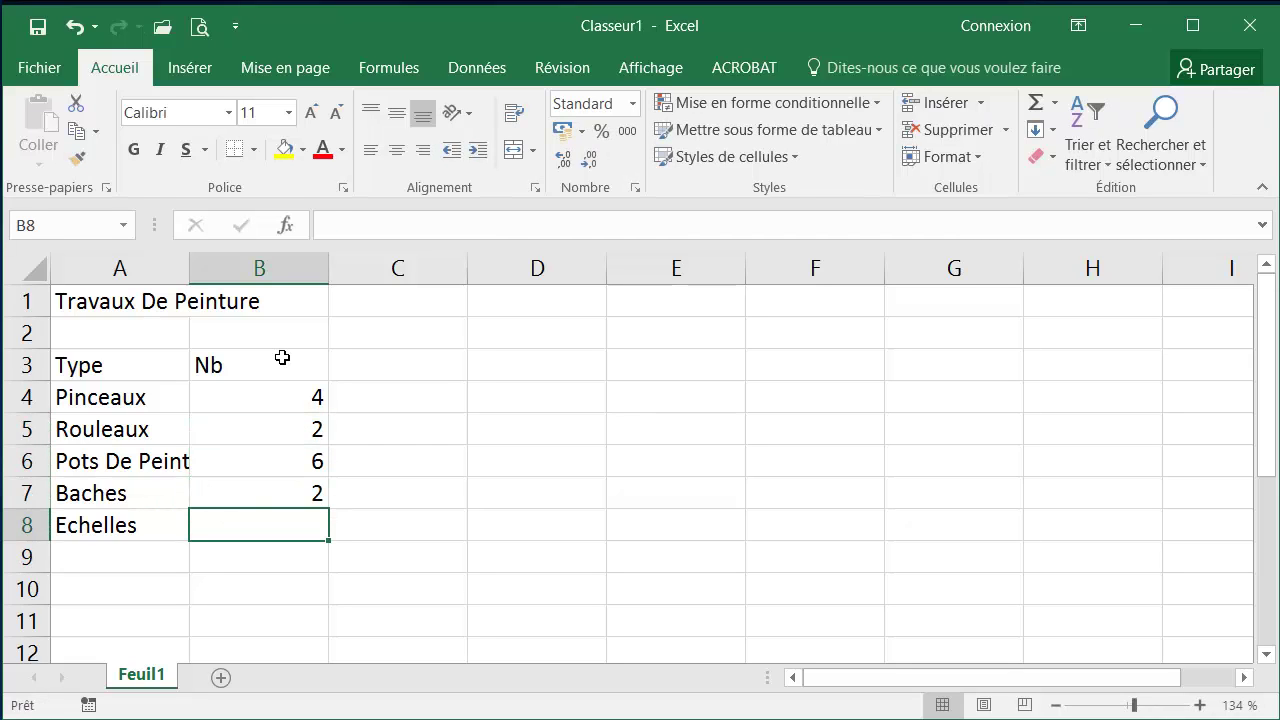
text(1)
key(Return)
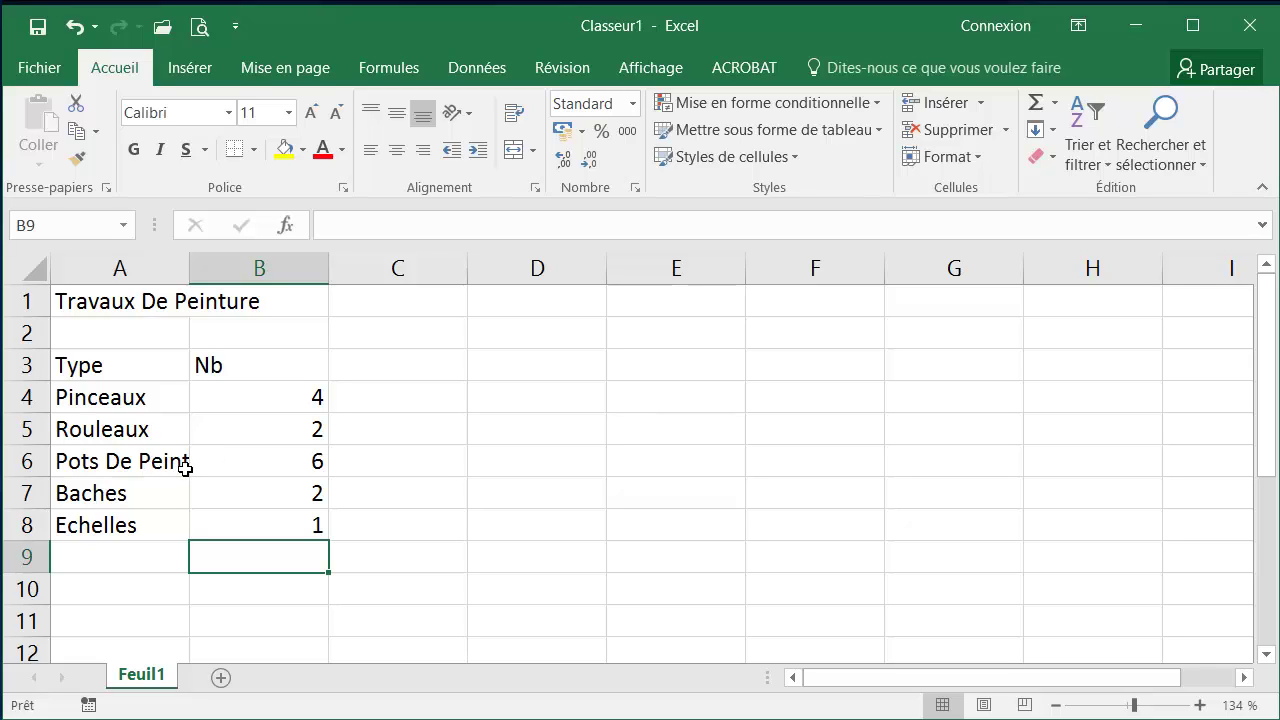
Enter the column heading Prix HT in cell C3.
click(392, 365)
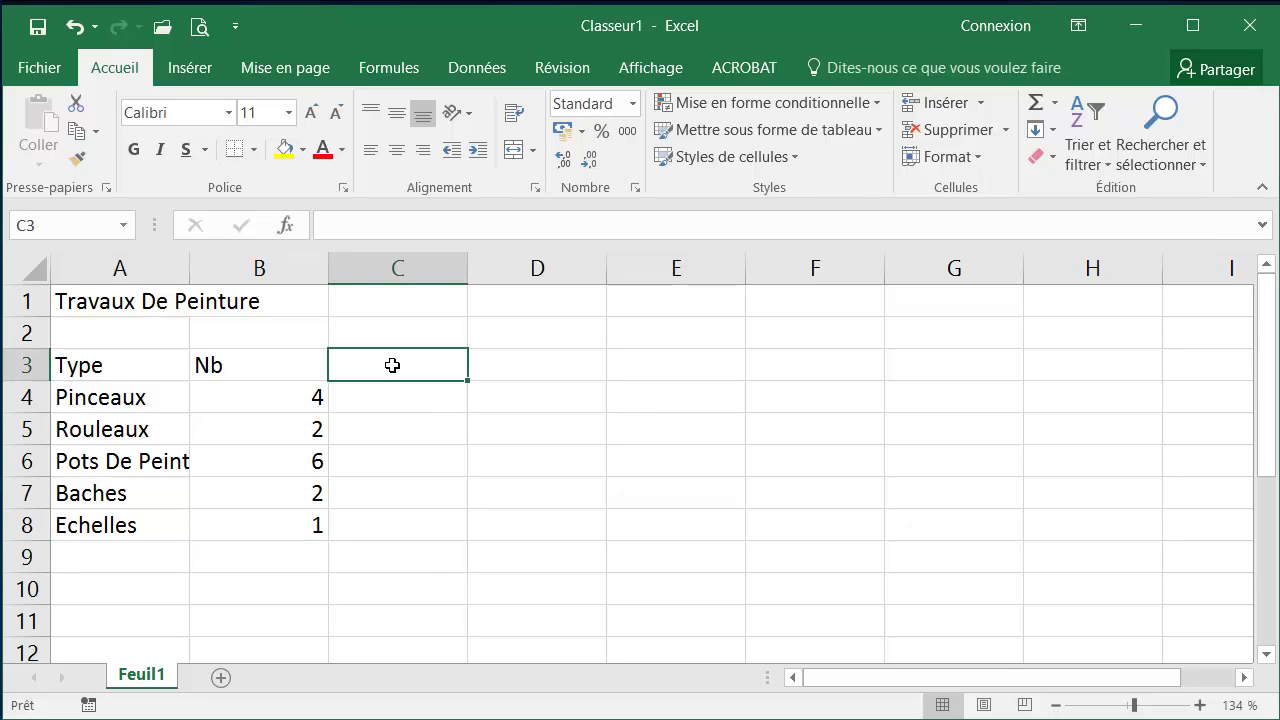
text(Prix HT)
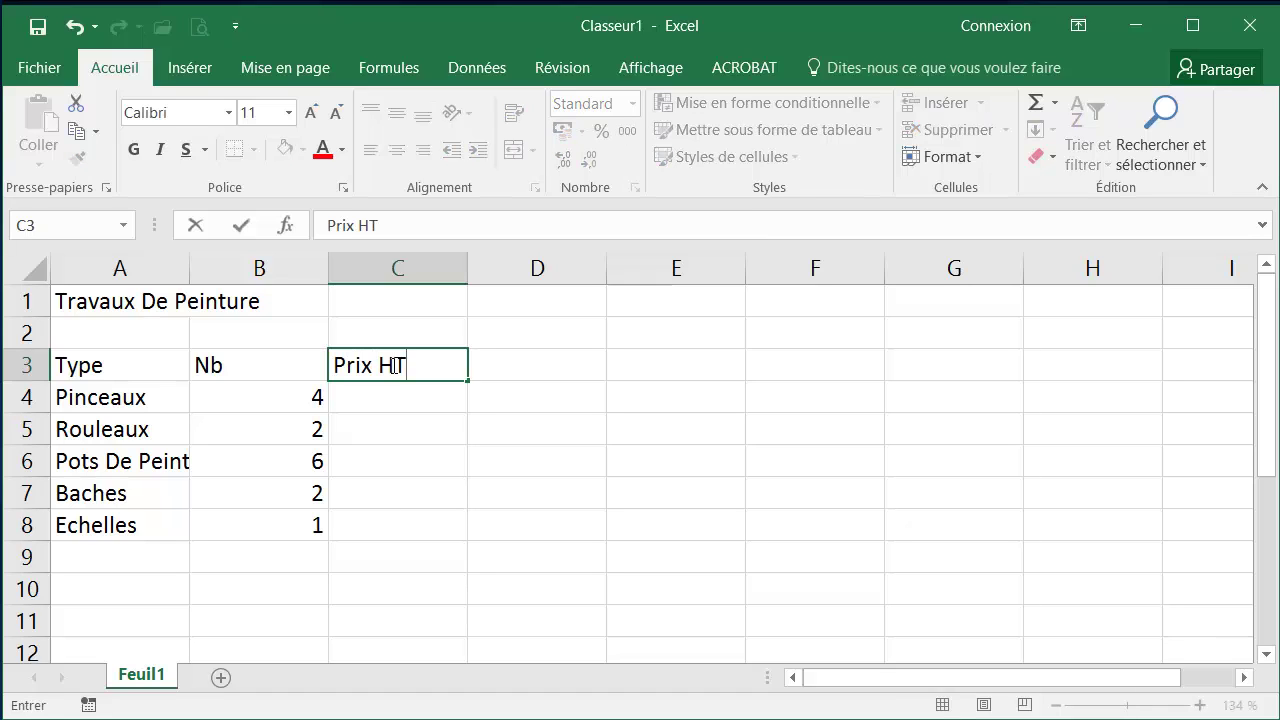
key(Return)
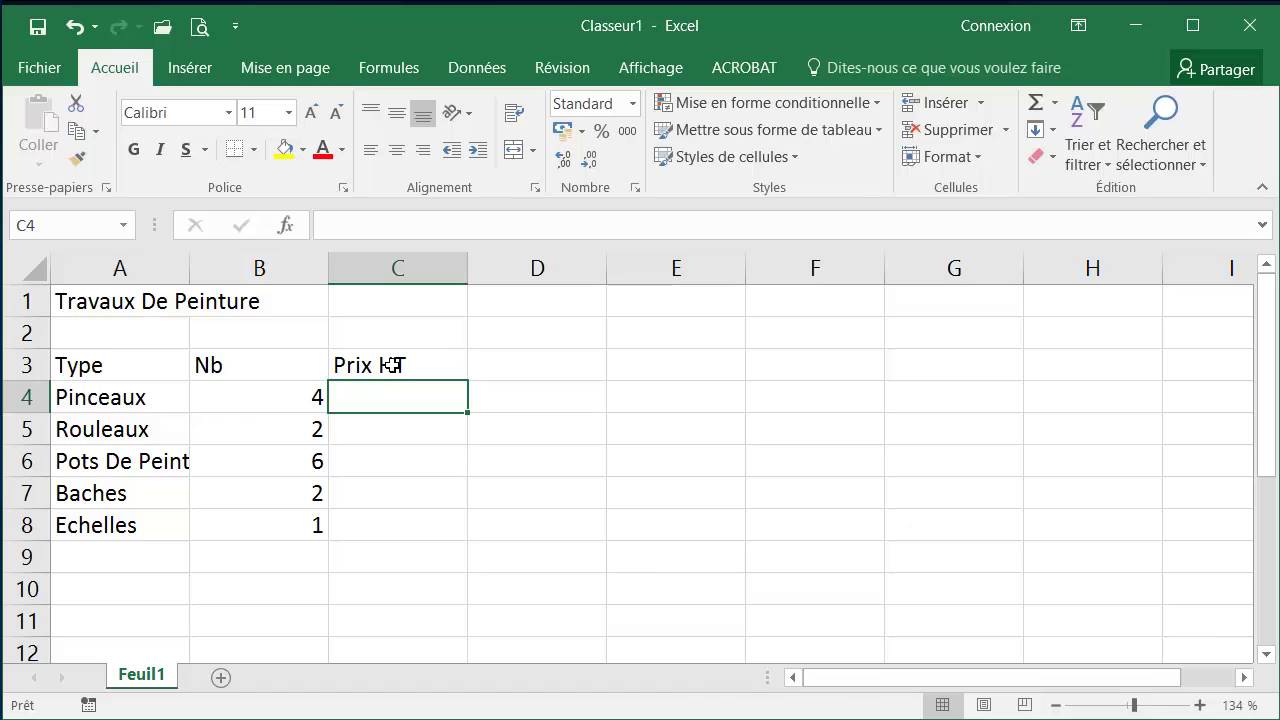
Fill cells C4 to C8 under the Prix HT heading with the prices 6, 12, 17, 4 and 120.
text(6)
key(Return)
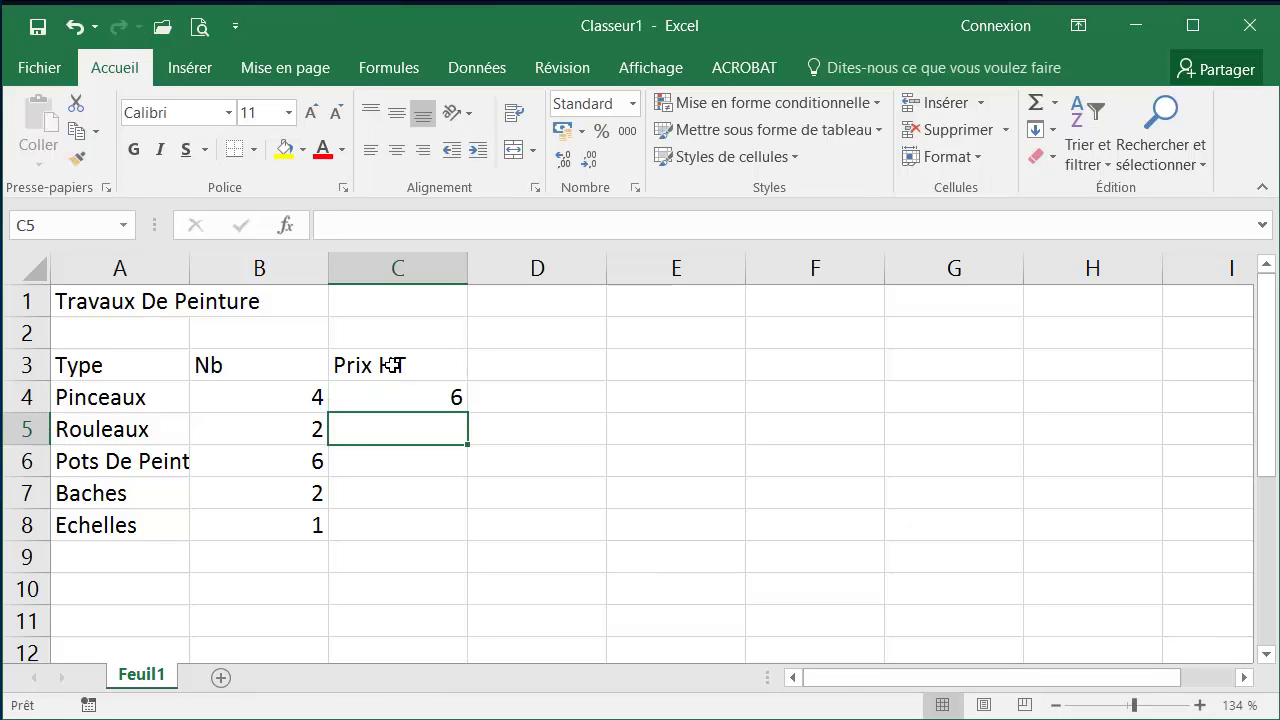
text(12)
key(Return)
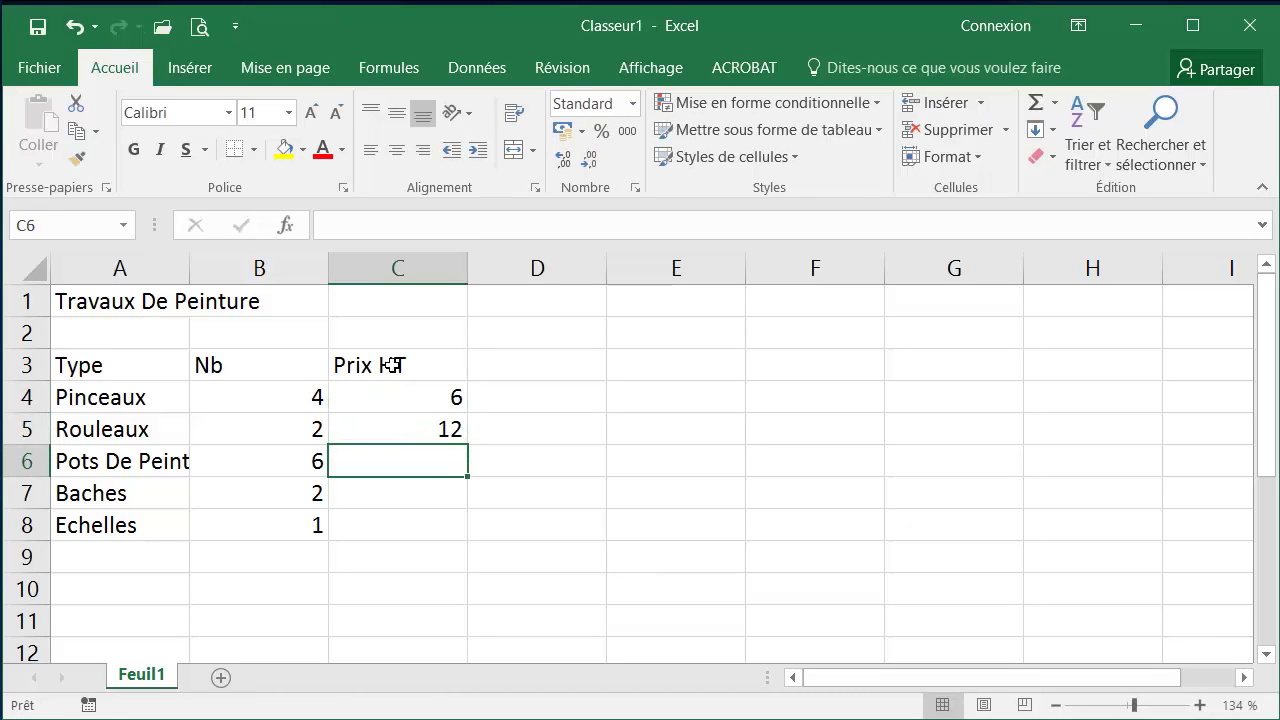
text(17)
key(Return)
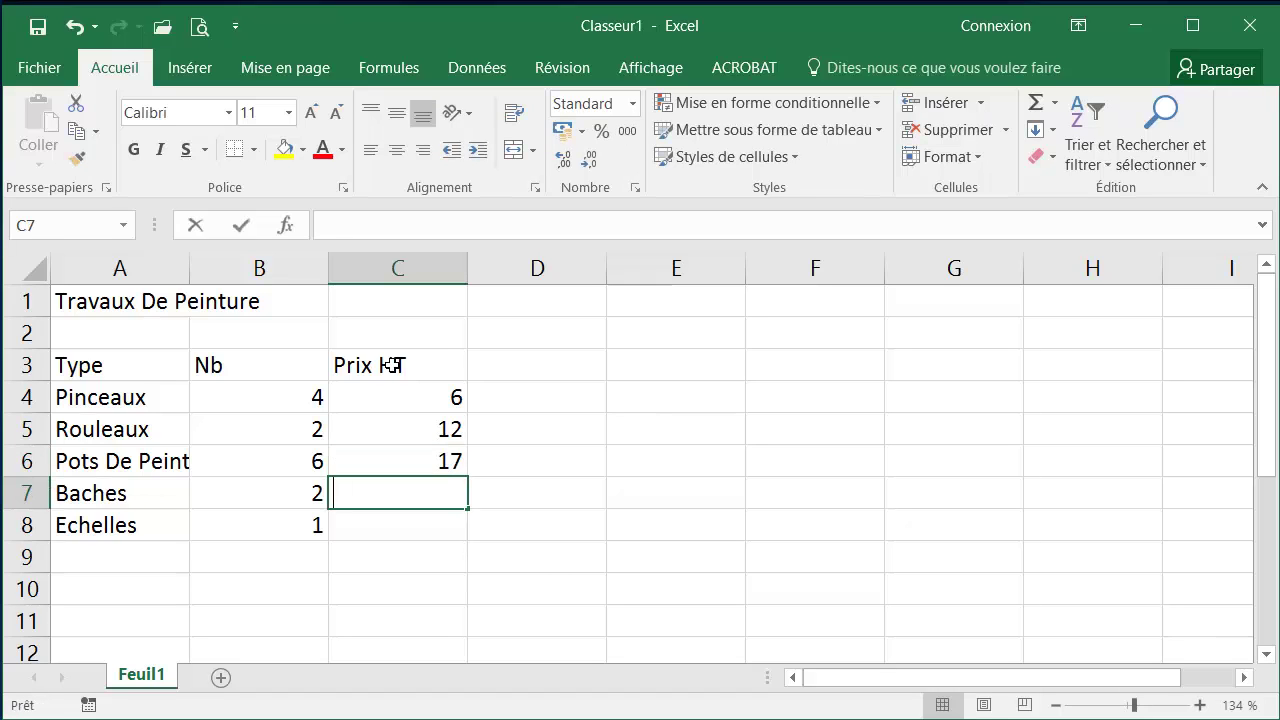
text(4)
key(Return)
text(120)
key(Return)
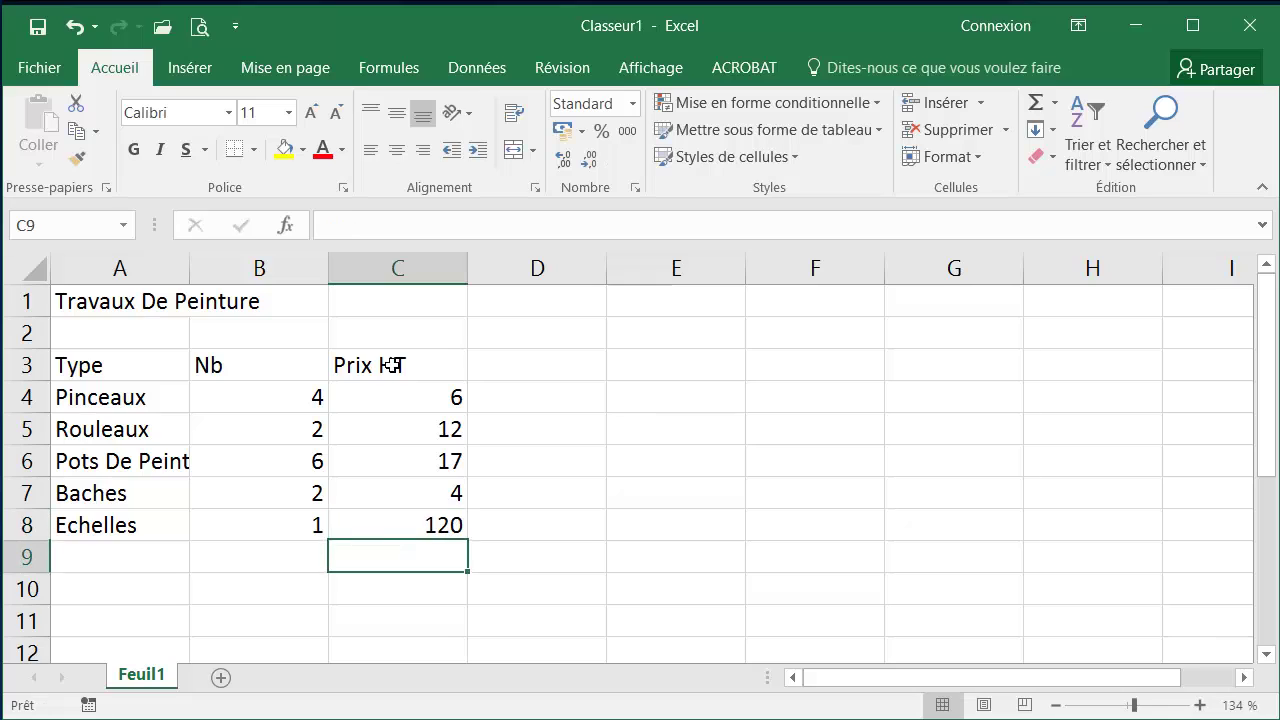
Enter the column heading Total in cell D3.
click(570, 356)
text(Tt)
key(BackSpace)
text(ato)
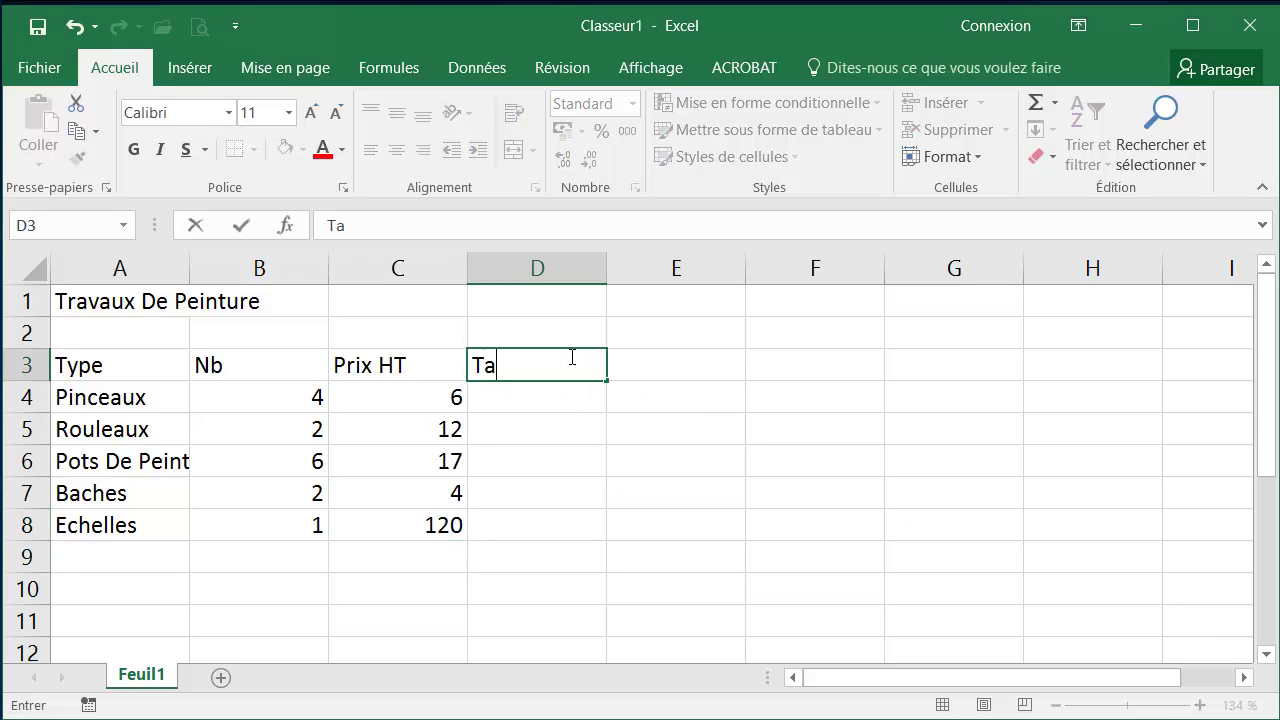
key(BackSpace)
key(BackSpace)
key(BackSpace)
text(otal)
key(Return)
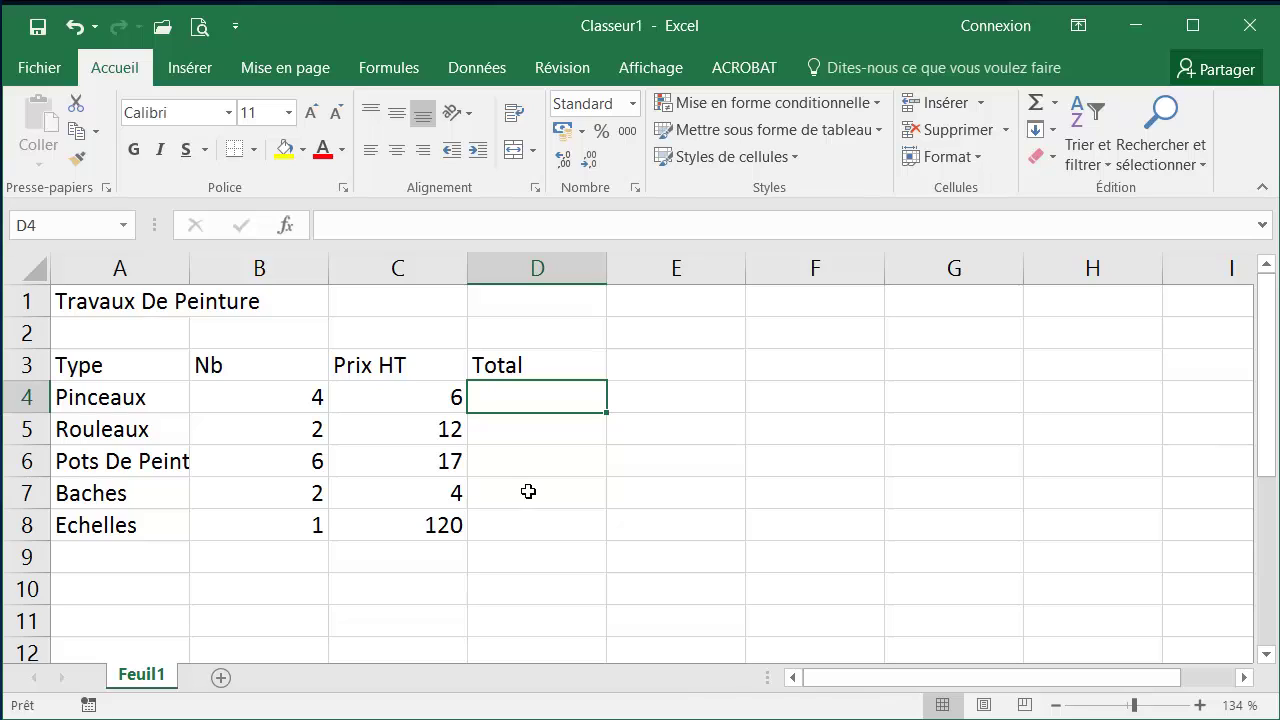
Enter the column headings Montant TVA in cell E3 and TTC in cell F3.
click(691, 373)
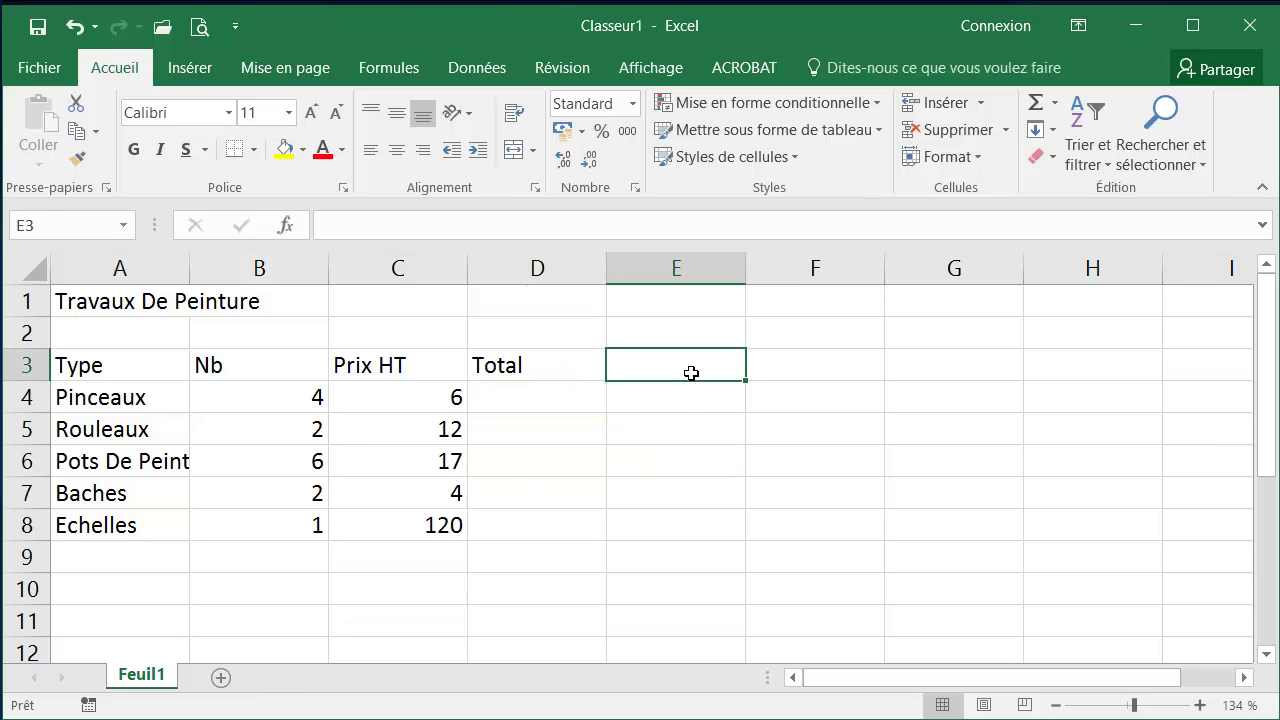
text(Mantant)
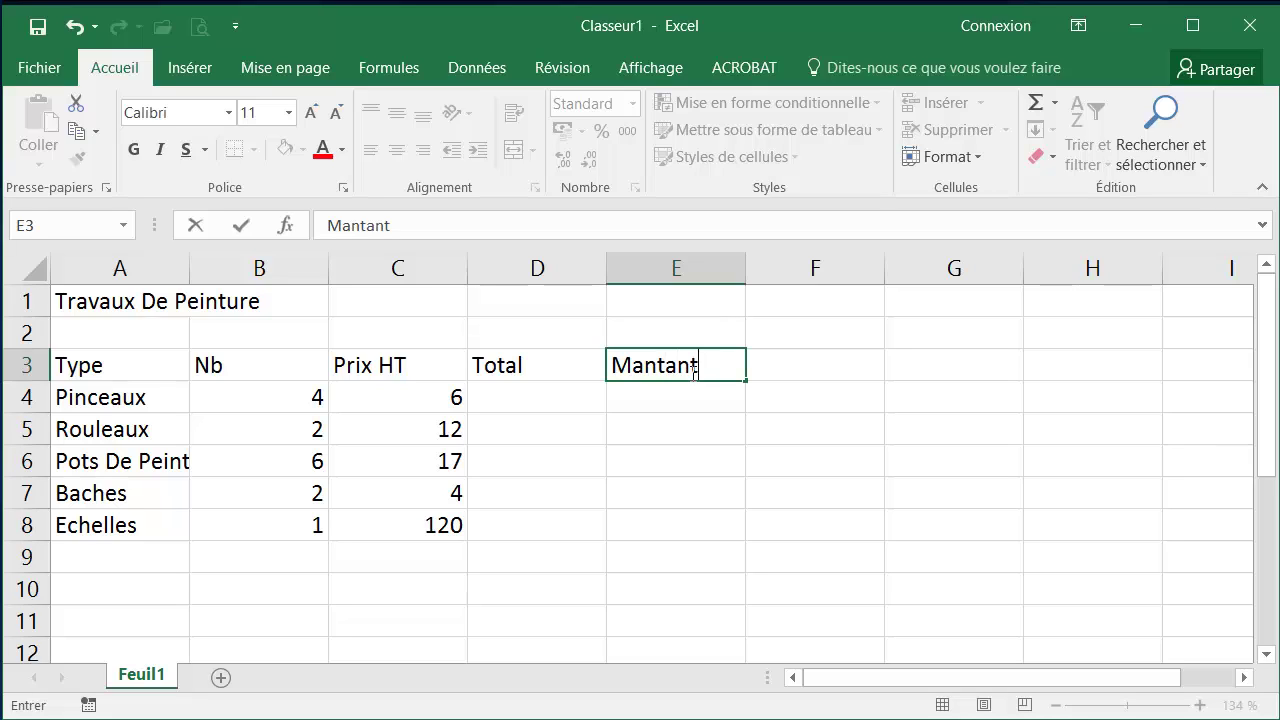
key(BackSpace)
key(BackSpace)
key(BackSpace)
key(BackSpace)
key(BackSpace)
key(BackSpace)
text(Ontan)
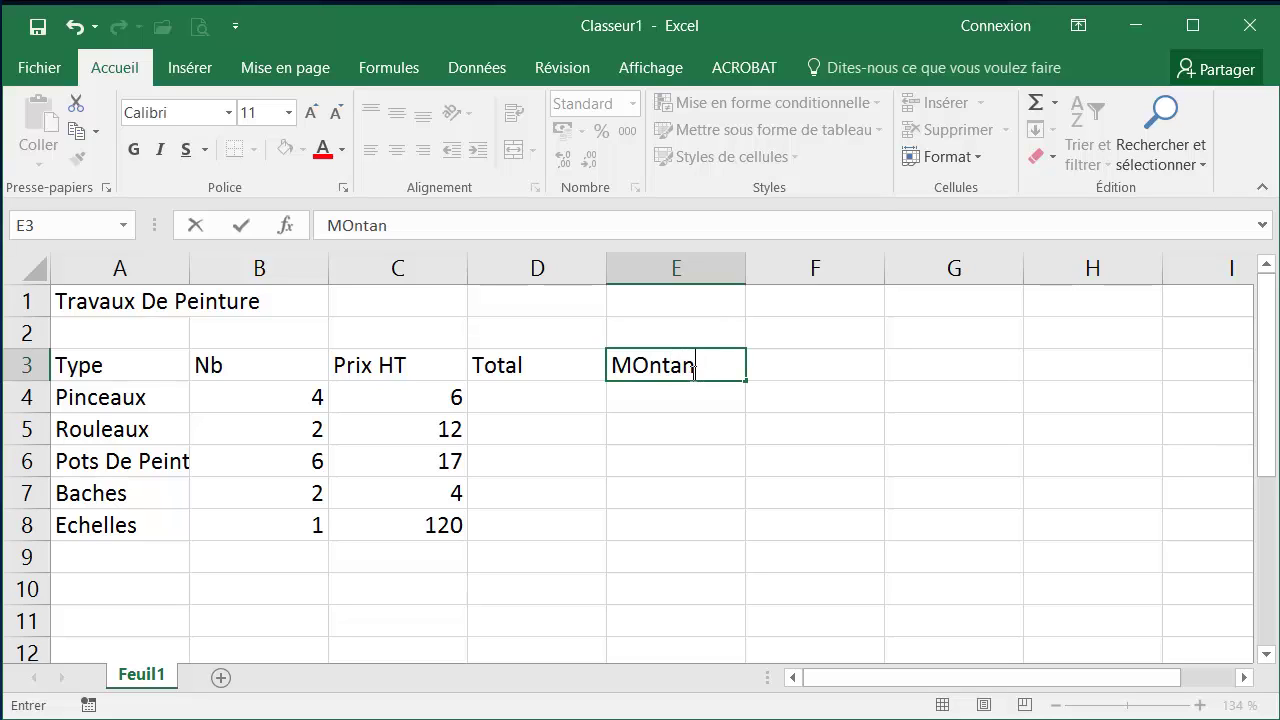
text(t)
key(BackSpace)
key(BackSpace)
key(BackSpace)
key(BackSpace)
key(BackSpace)
key(BackSpace)
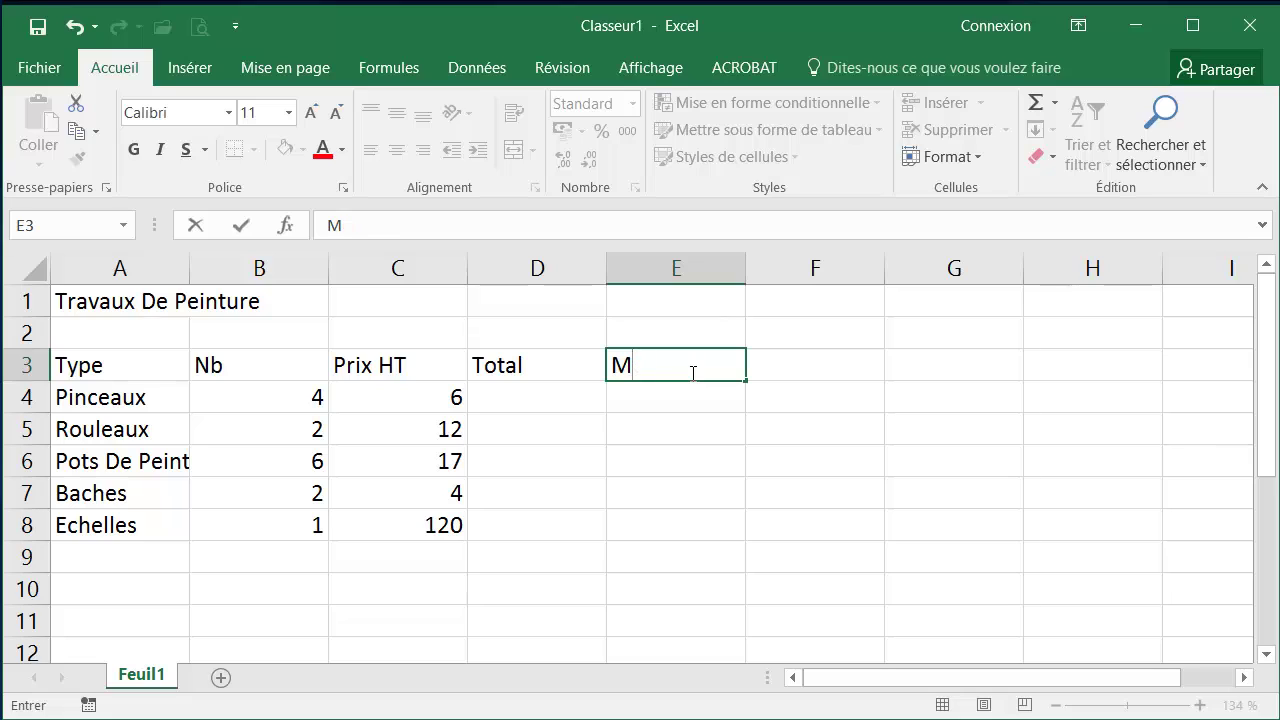
text(ontant TVA)
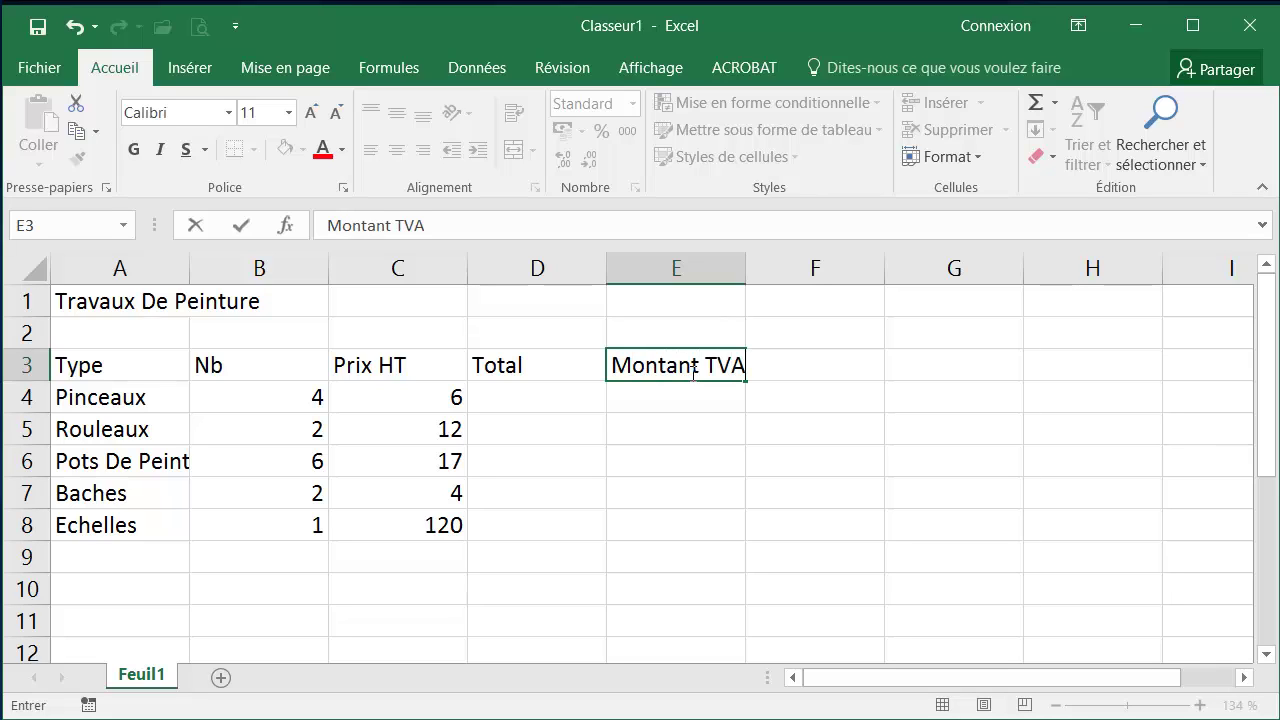
key(Tab)
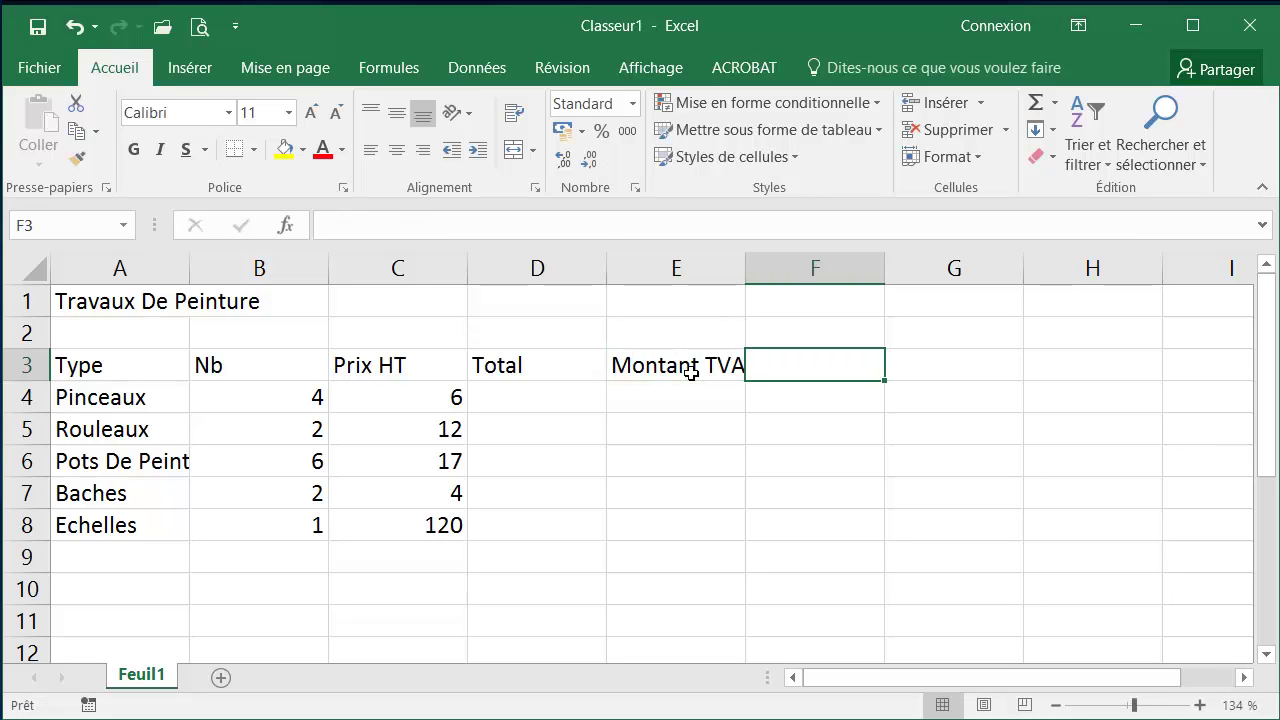
text(TTC)
key(Tab)
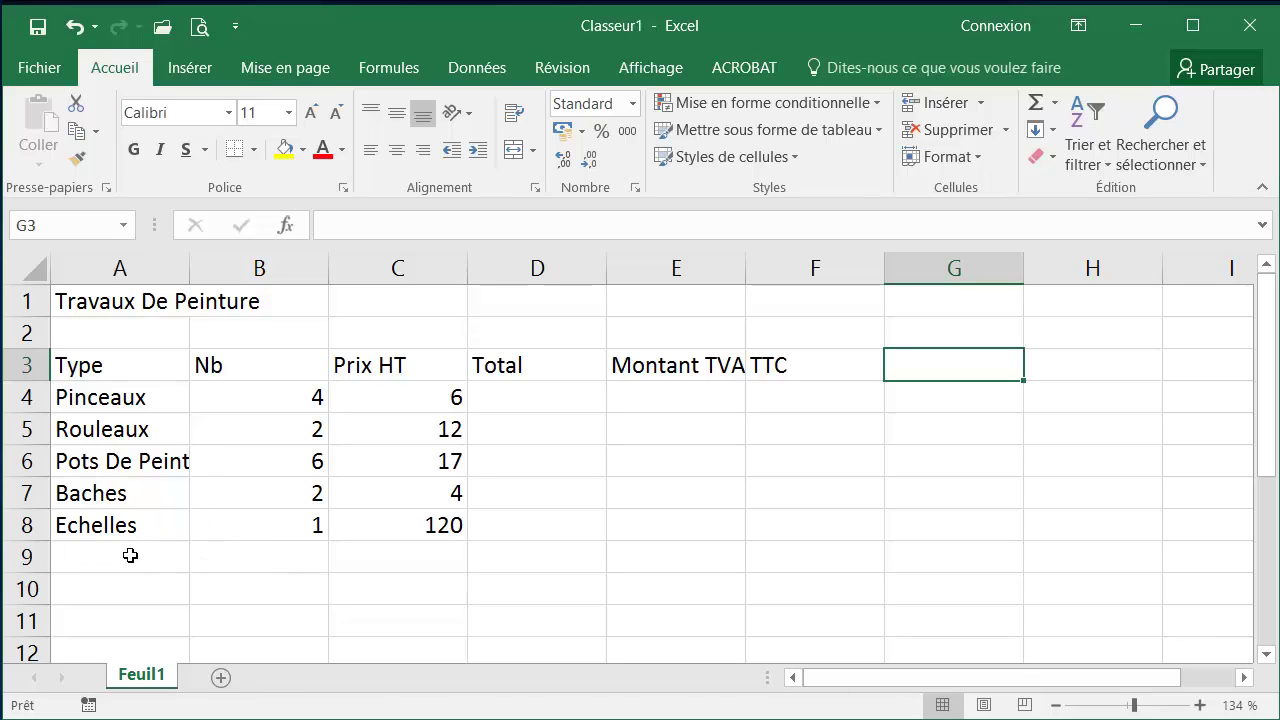
Leave row 9 empty and enter the row label Total in cell A10.
click(92, 589)
text(Total)
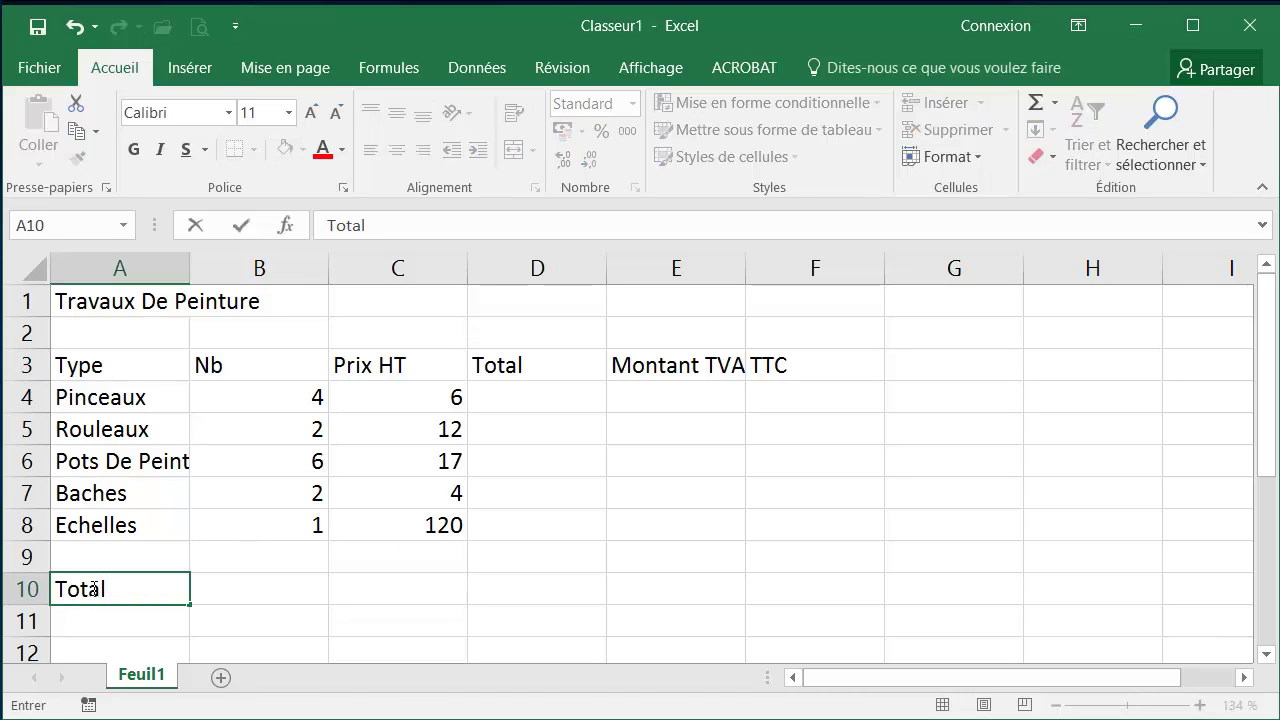
key(Tab)
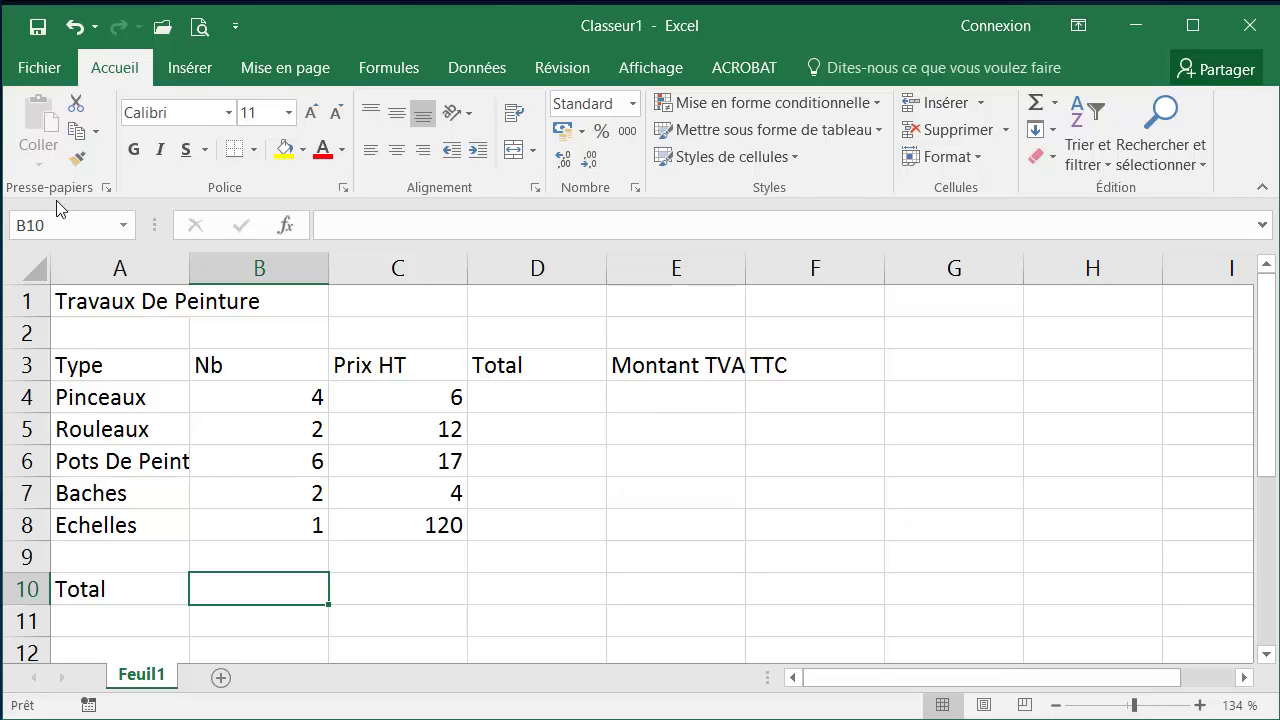
Start saving the workbook to the Bureau, create a new folder there named Exercices Excel and open it as the save location.
click(40, 30)
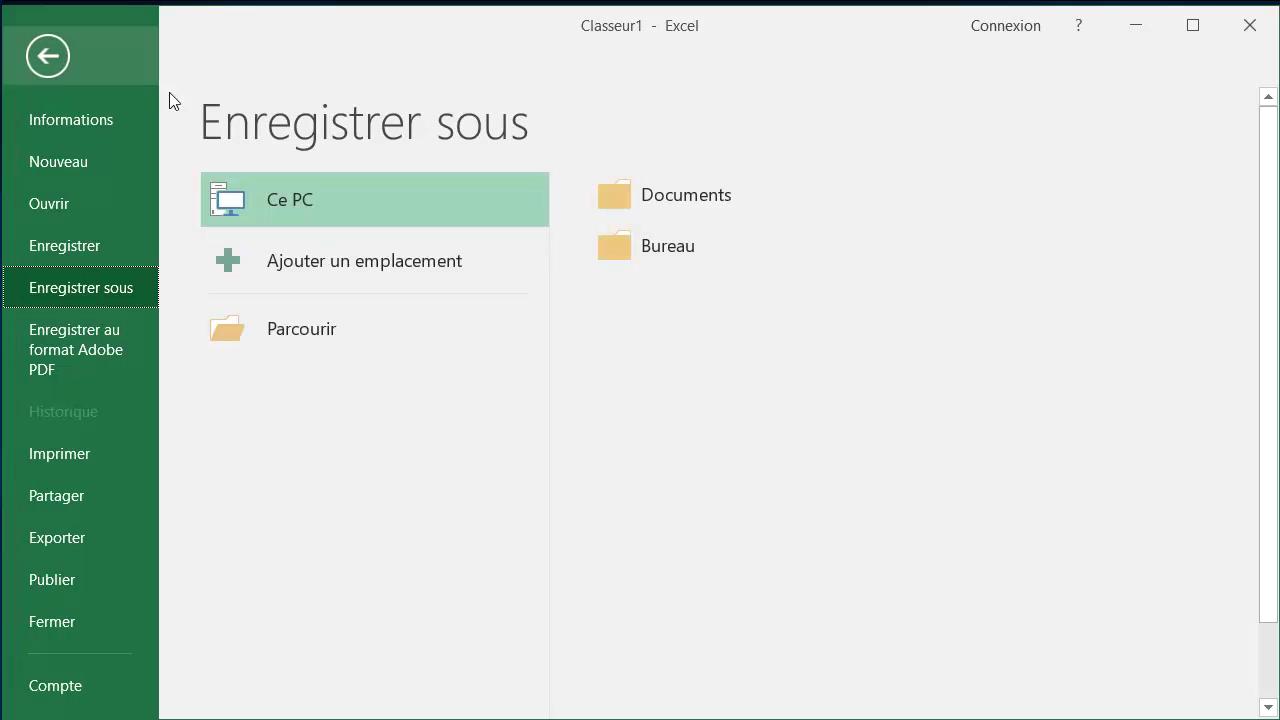
click(641, 245)
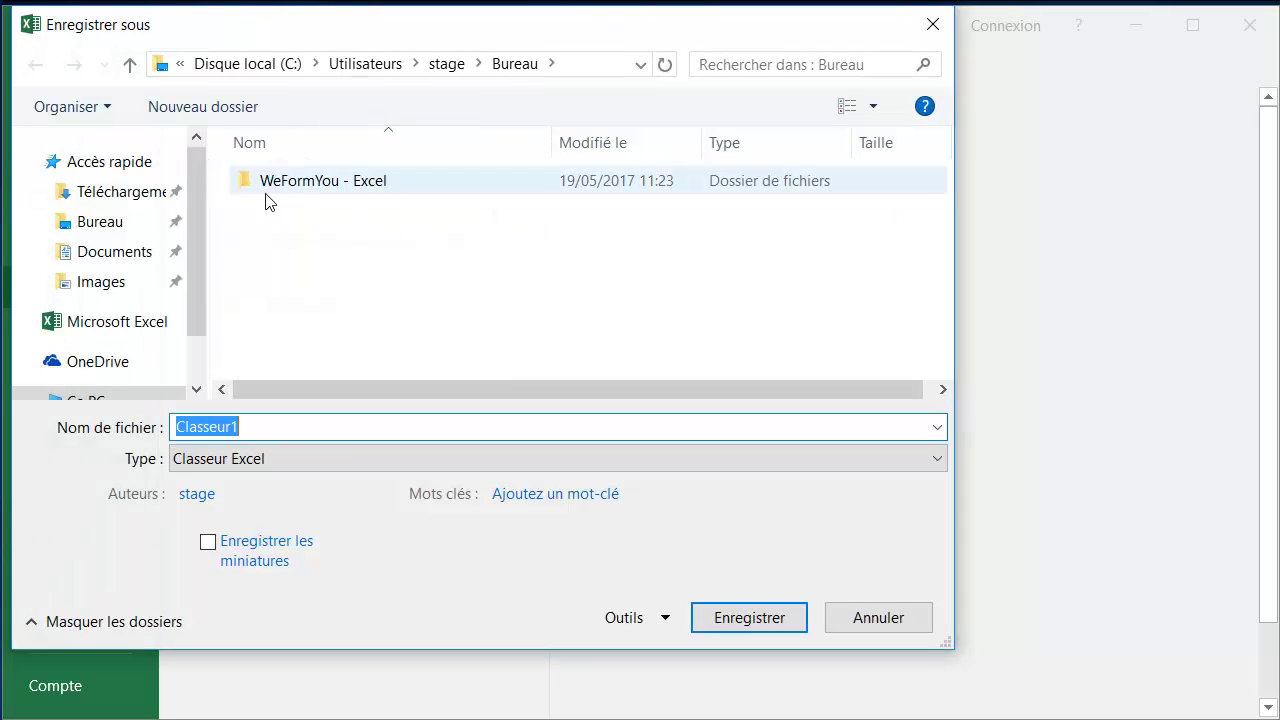
click(185, 107)
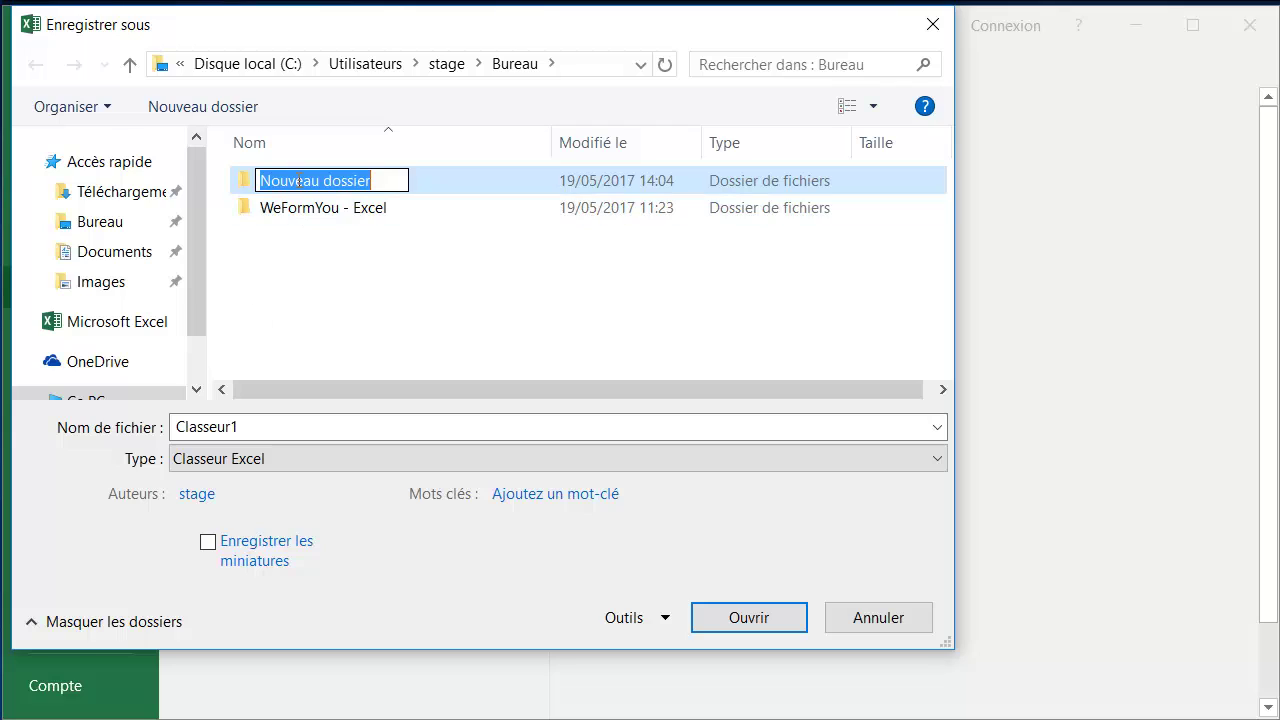
text(Exerc)
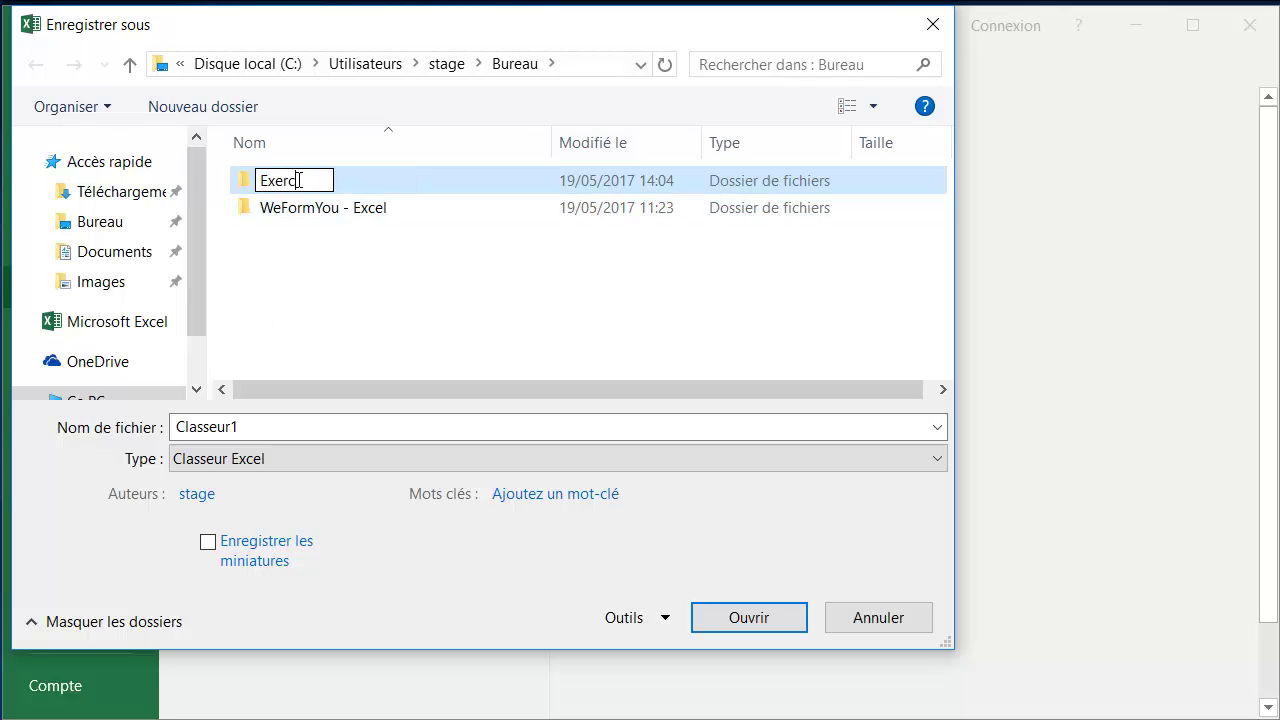
text(ices Excel)
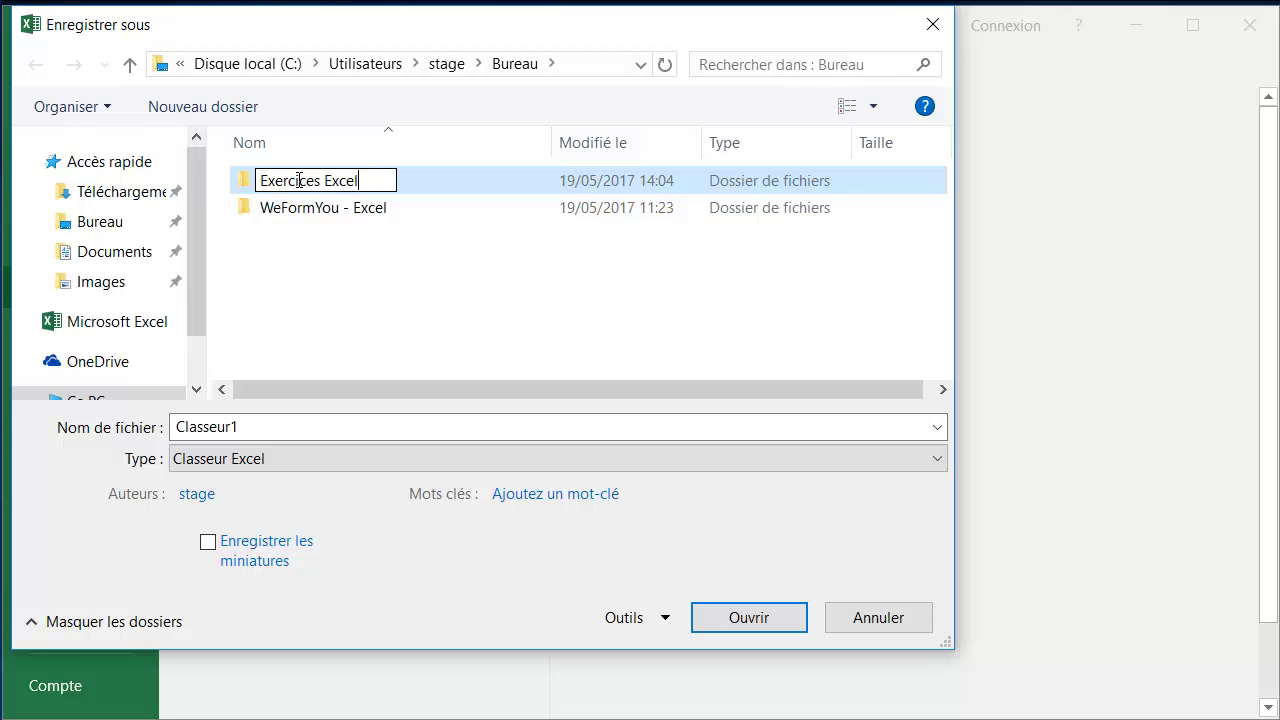
click(333, 240)
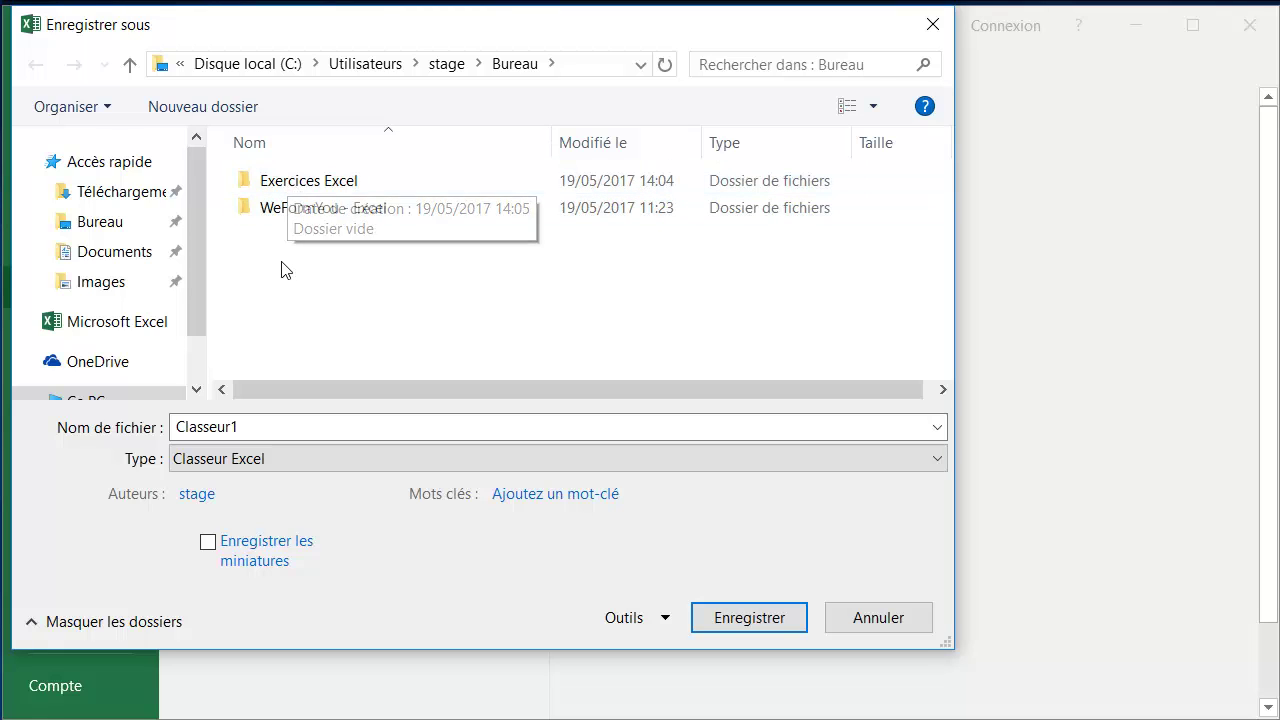
double_click(306, 184)
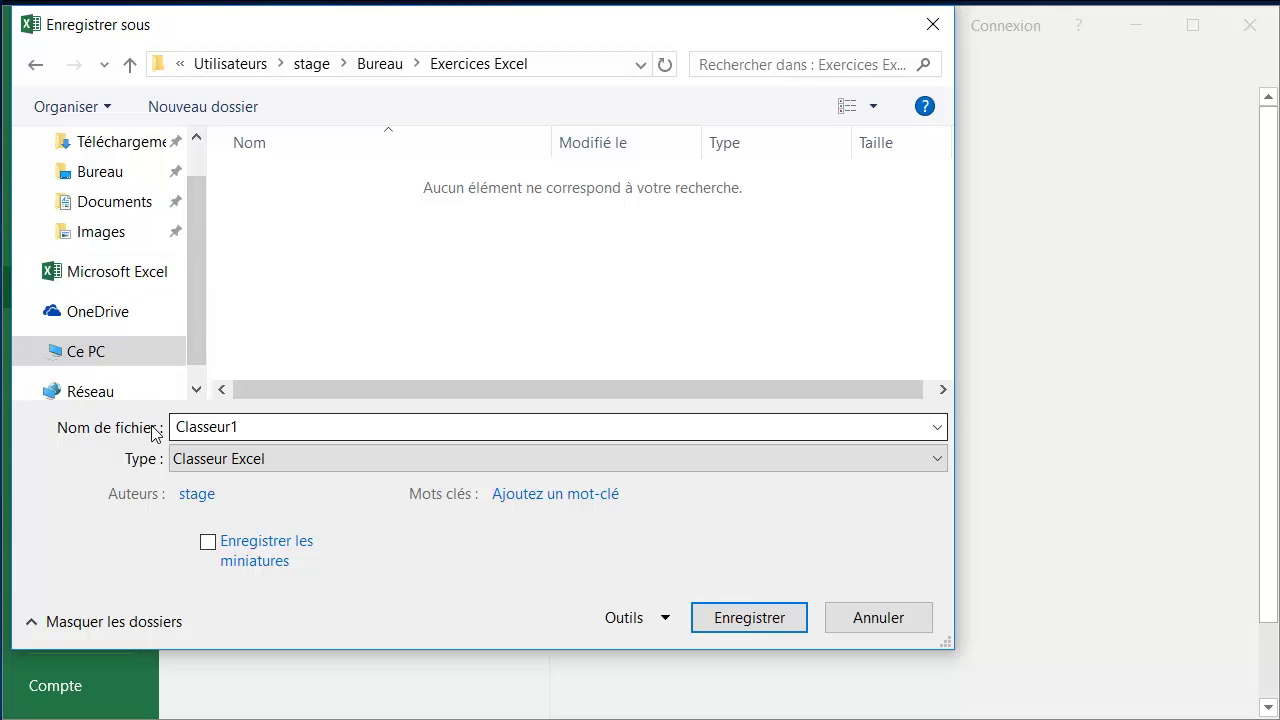
Name the workbook Travaux and save it as a Classeur Excel in the Exercices Excel folder.
double_click(263, 419)
text(Travaux)
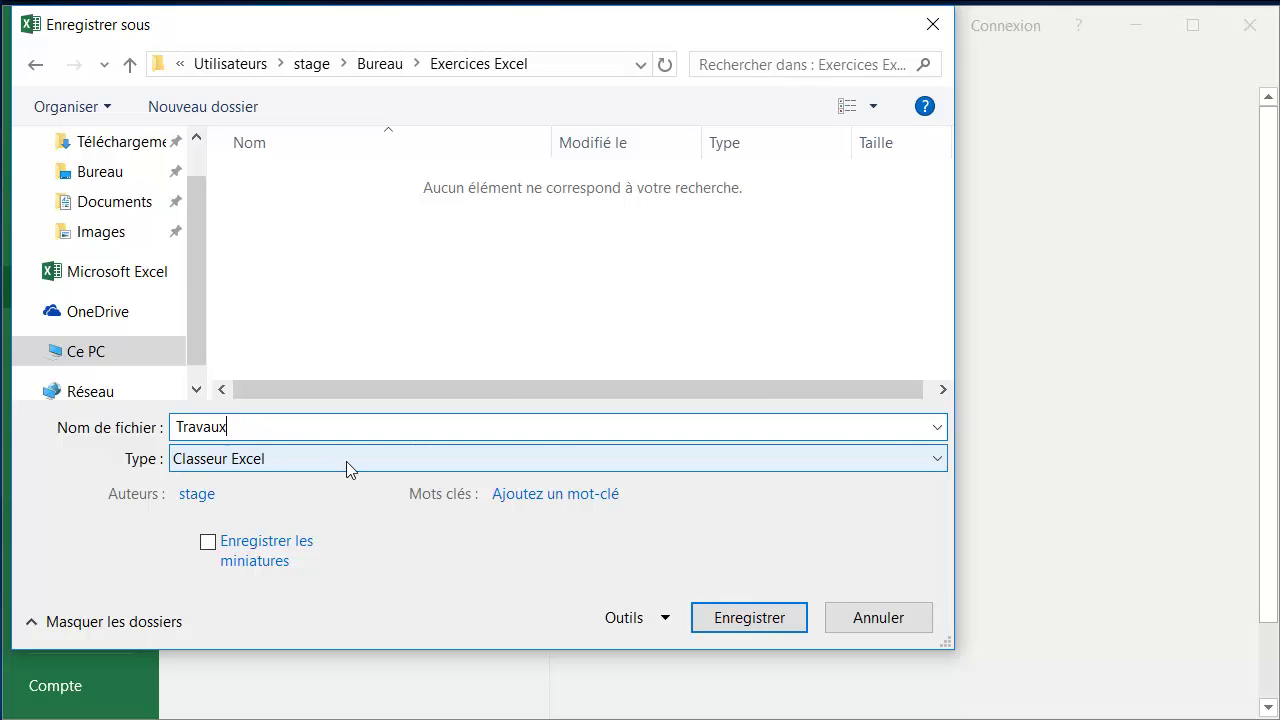
click(760, 619)
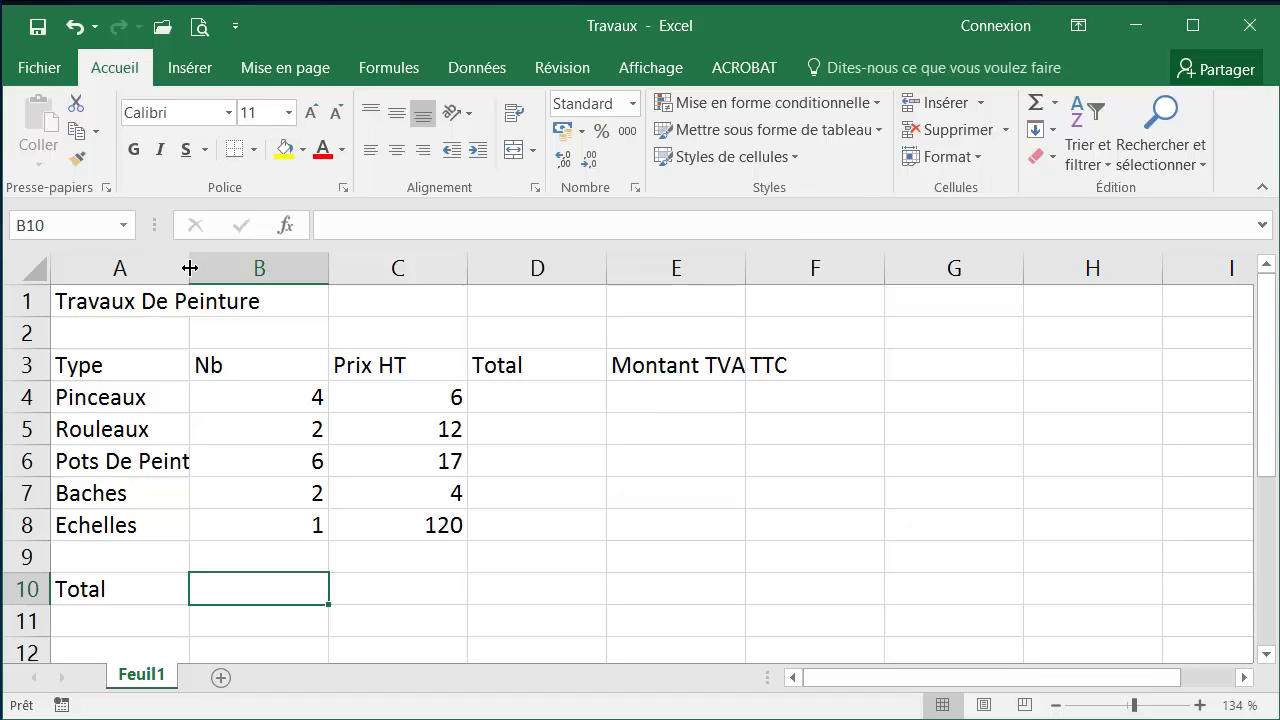
Adjust the width of column A manually until it just fits the title Travaux De Peinture.
drag(189, 268, 272, 271)
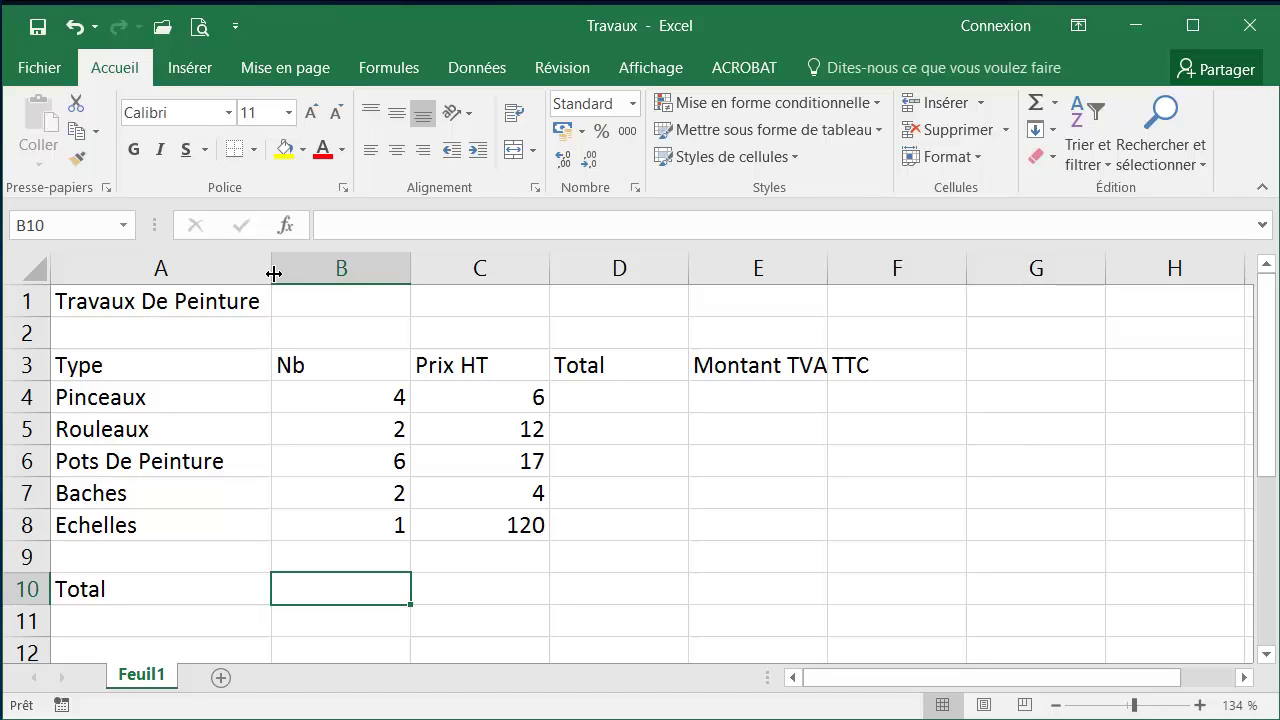
drag(273, 268, 450, 263)
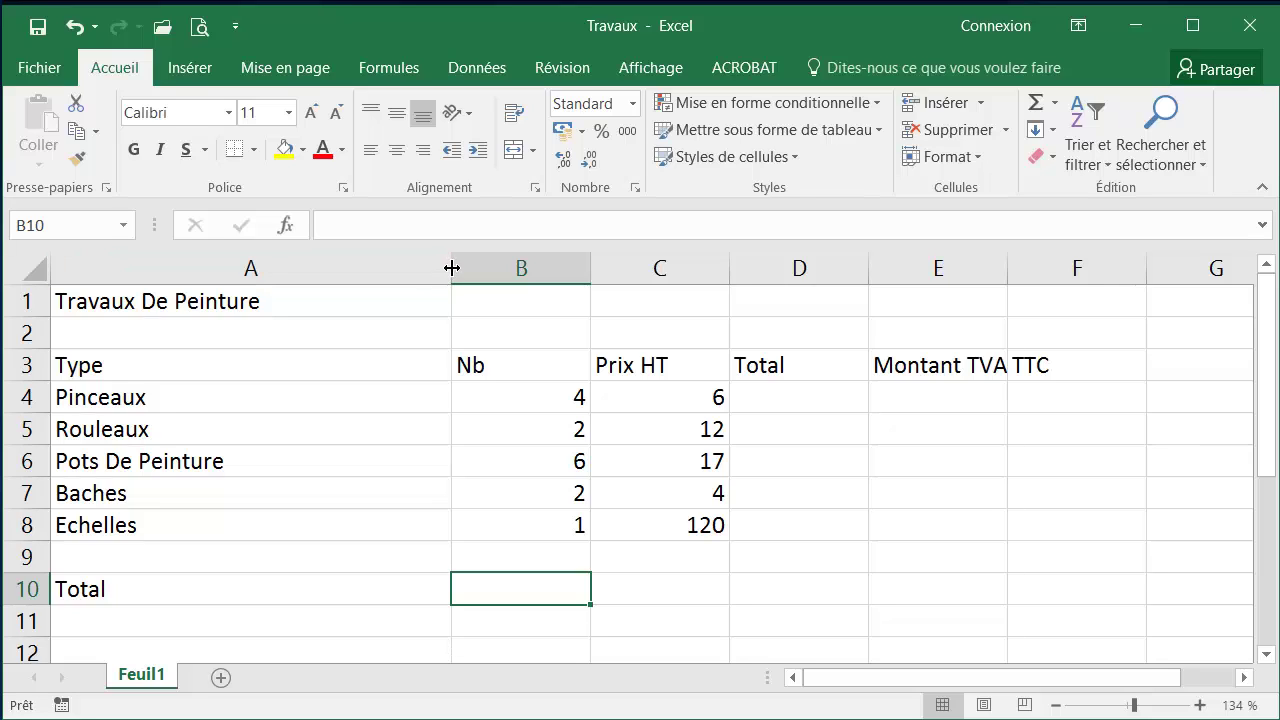
drag(452, 268, 283, 269)
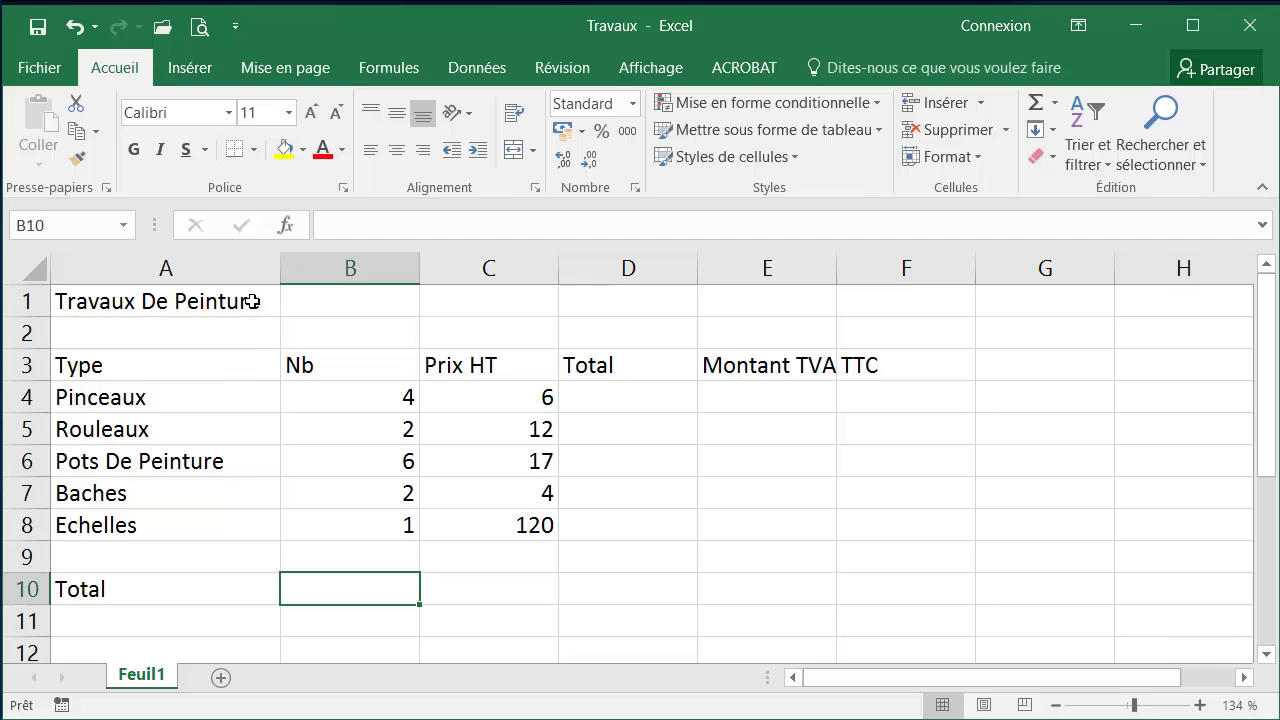
drag(281, 269, 393, 269)
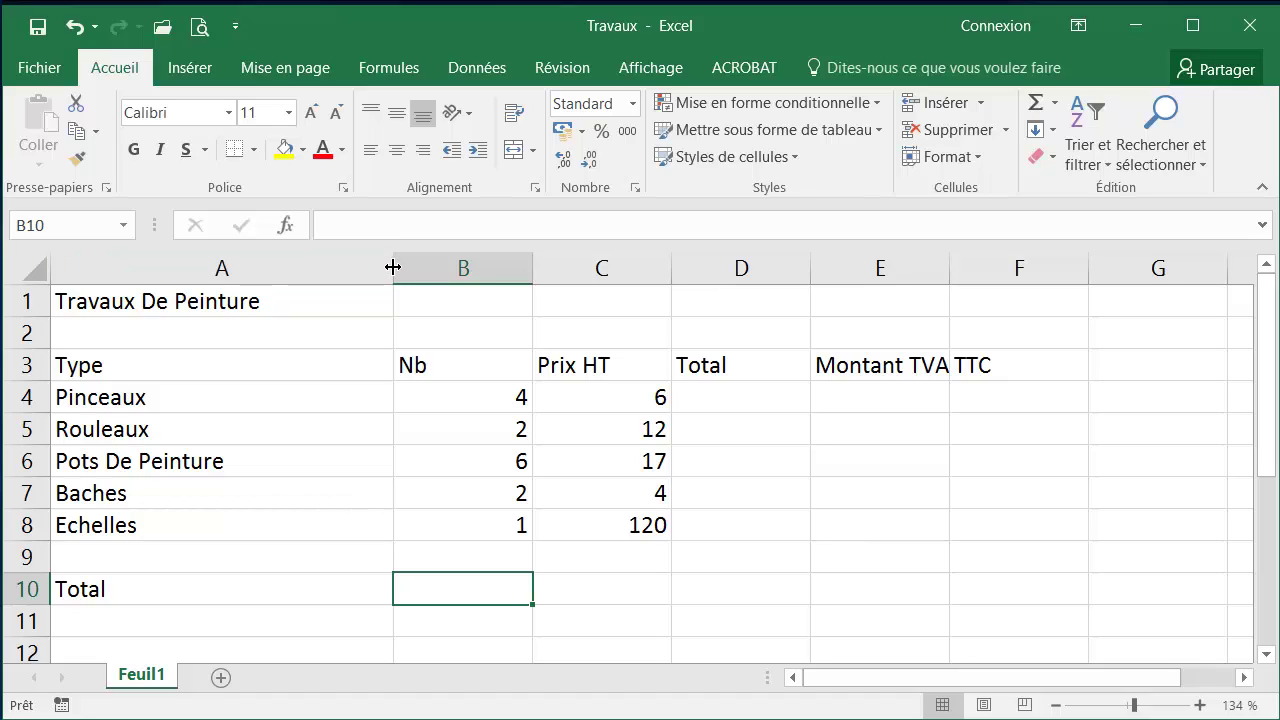
drag(393, 268, 268, 268)
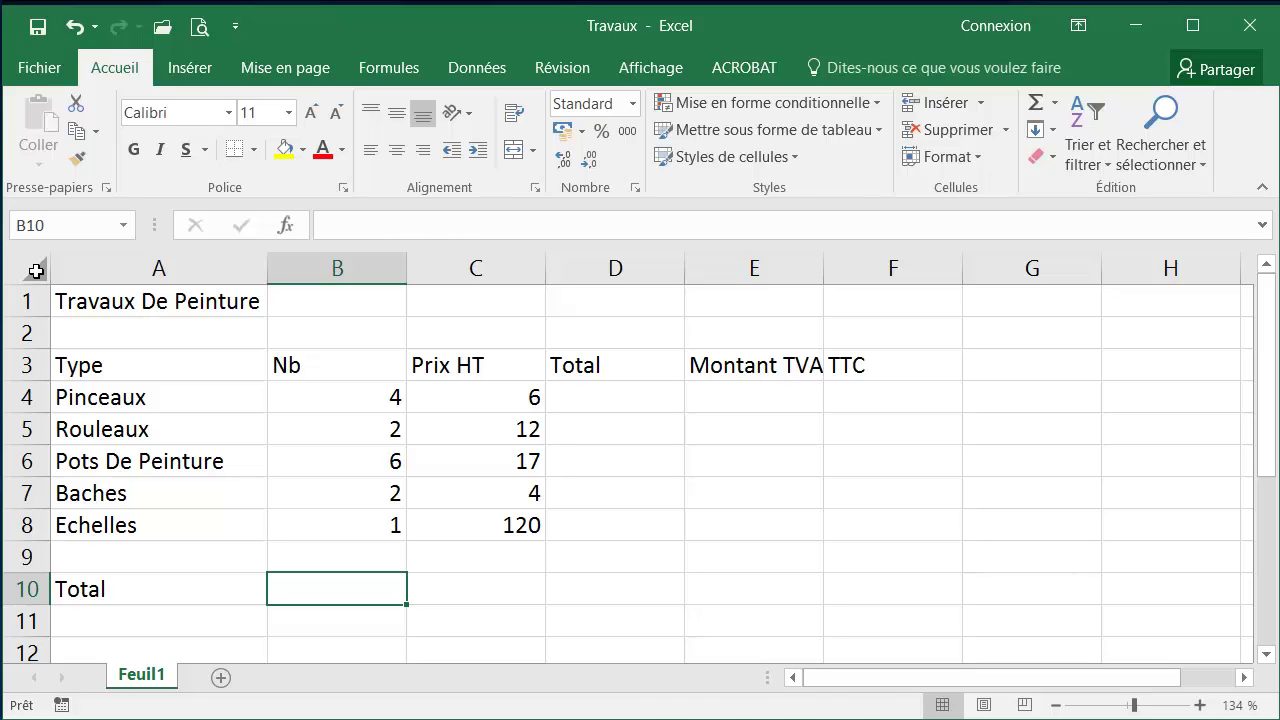
Select the whole sheet and autofit all column widths to their contents.
click(35, 270)
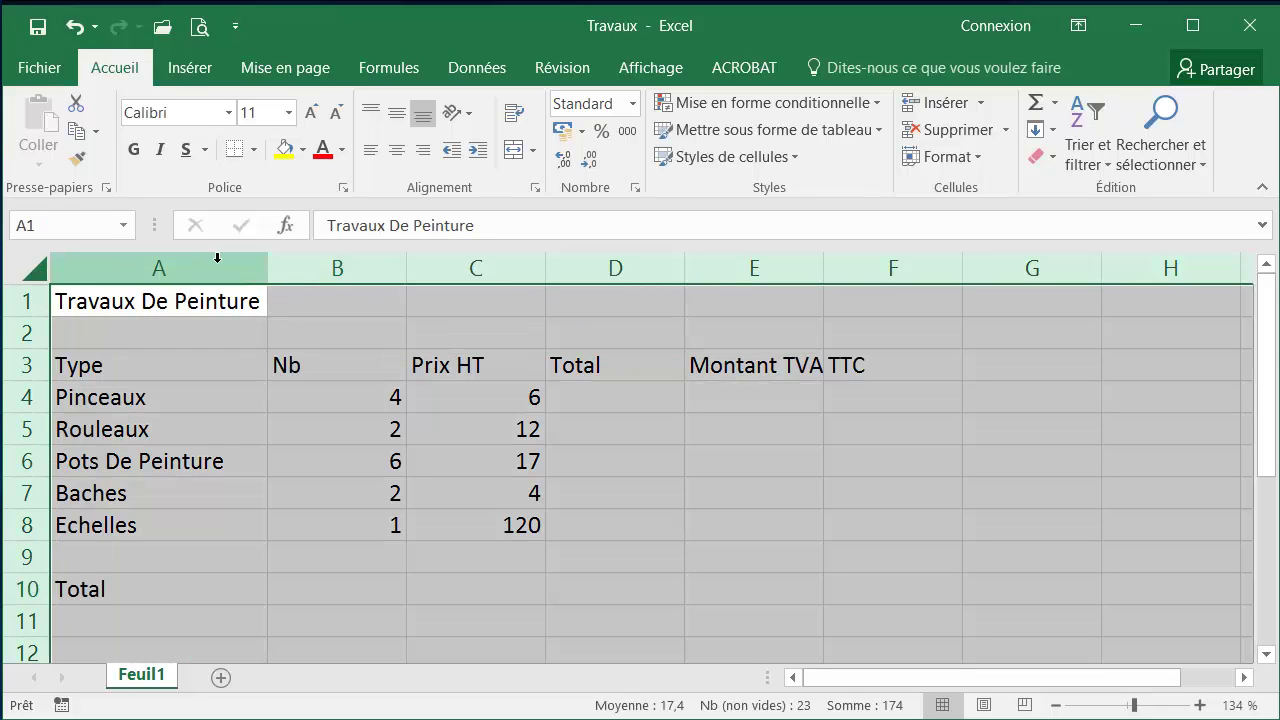
double_click(268, 269)
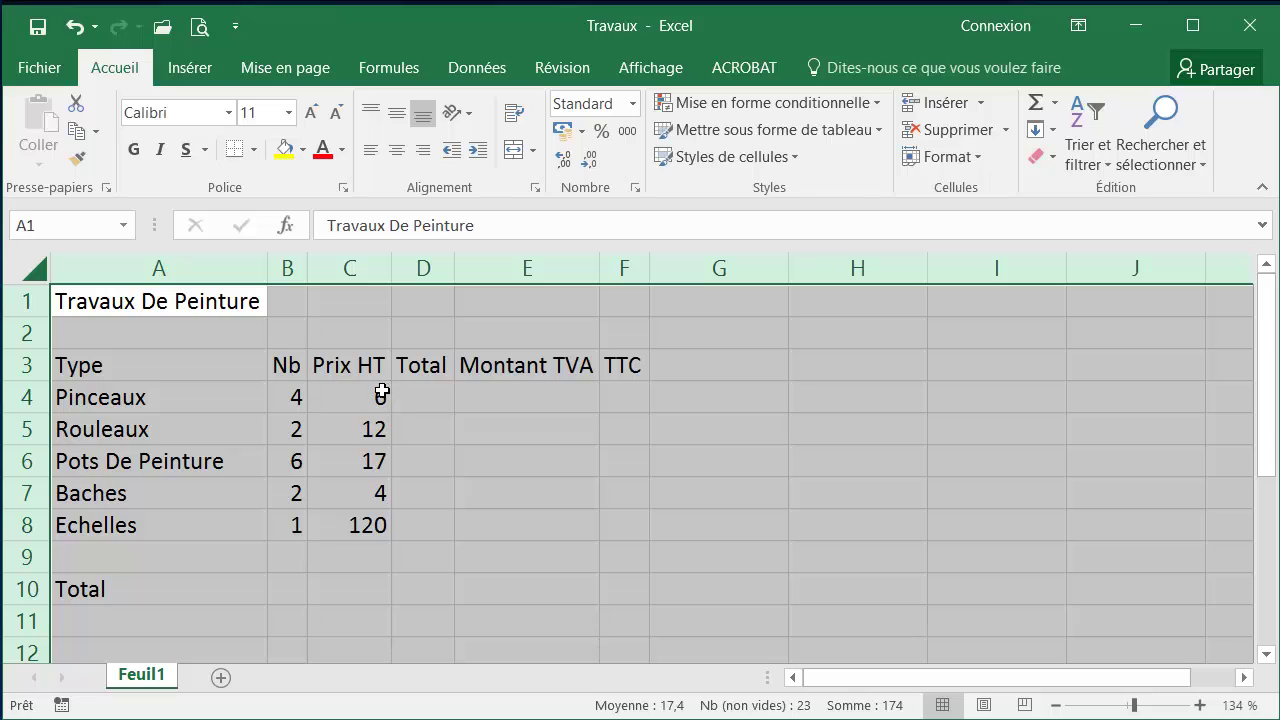
click(399, 364)
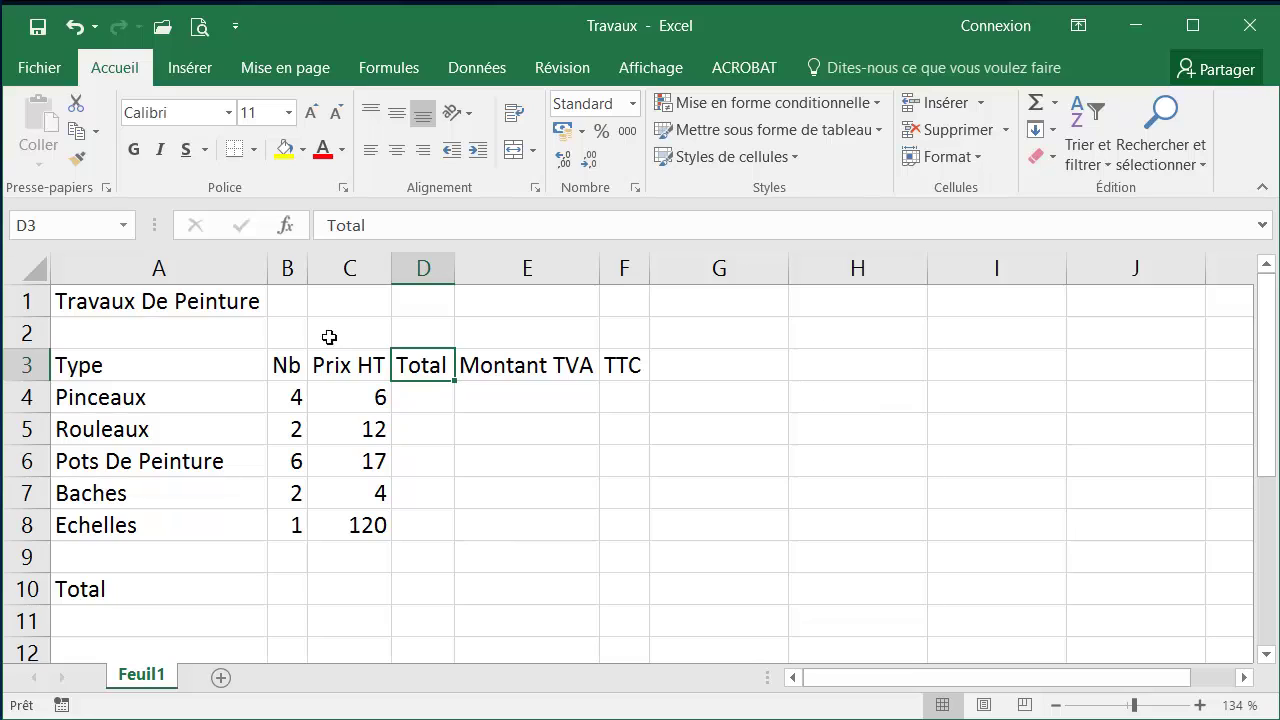
click(38, 276)
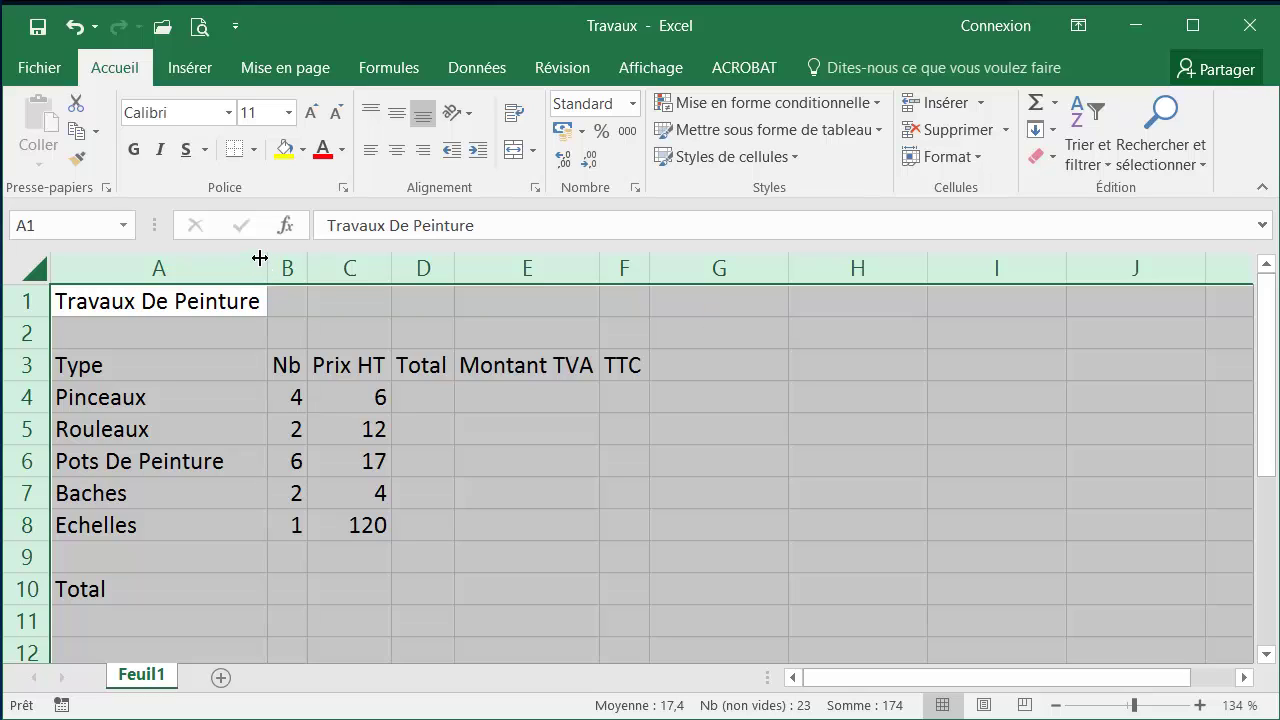
click(217, 360)
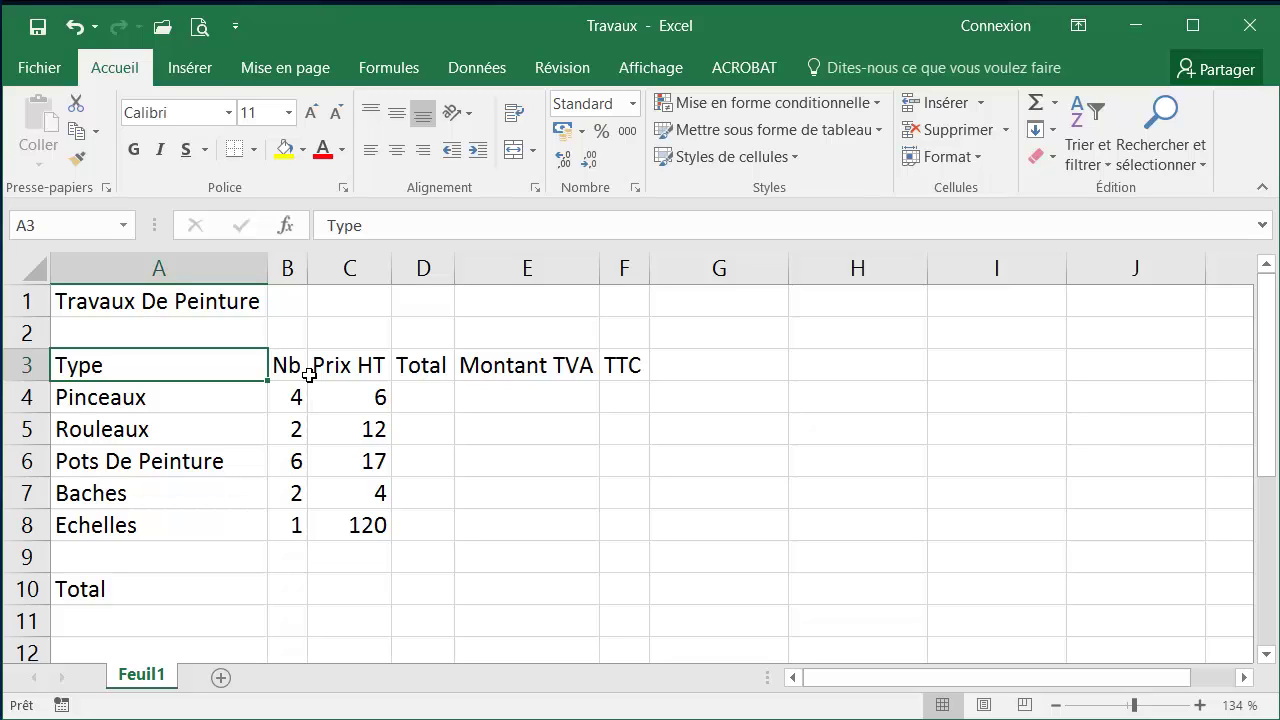
Widen columns B to F together to one equal width that fits the Montant TVA heading.
click(287, 268)
drag(289, 268, 636, 266)
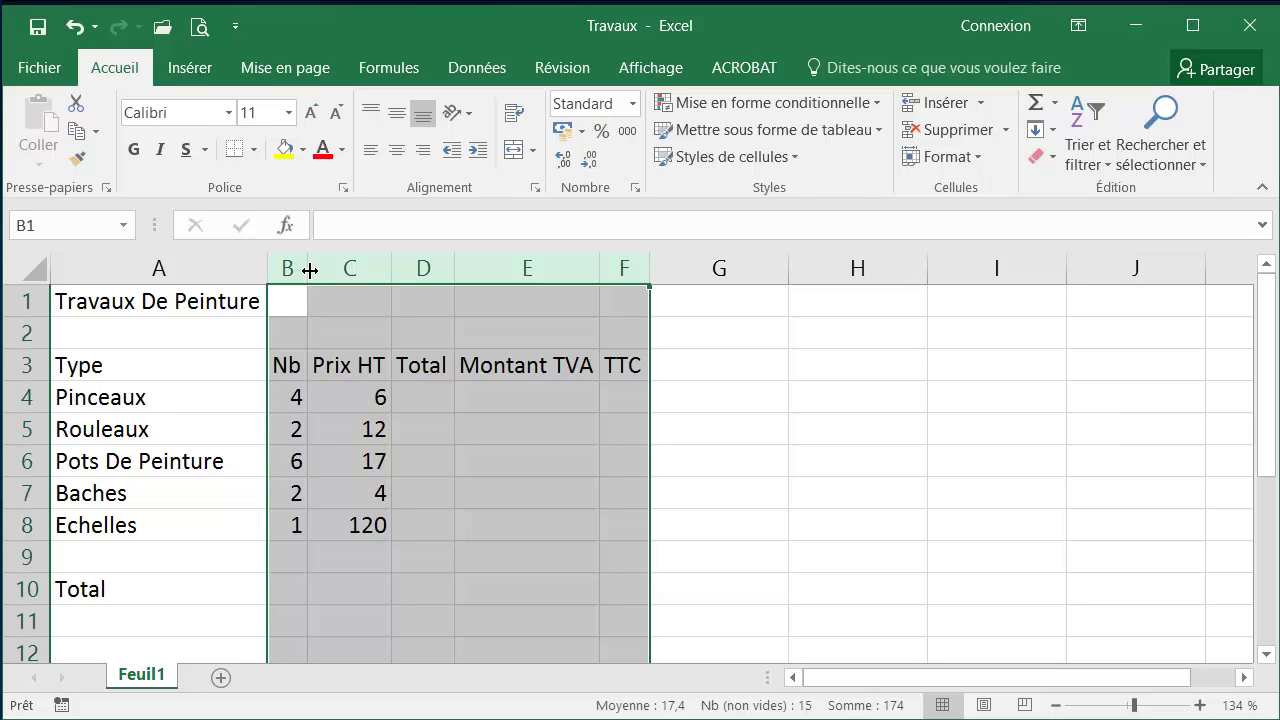
drag(308, 266, 453, 271)
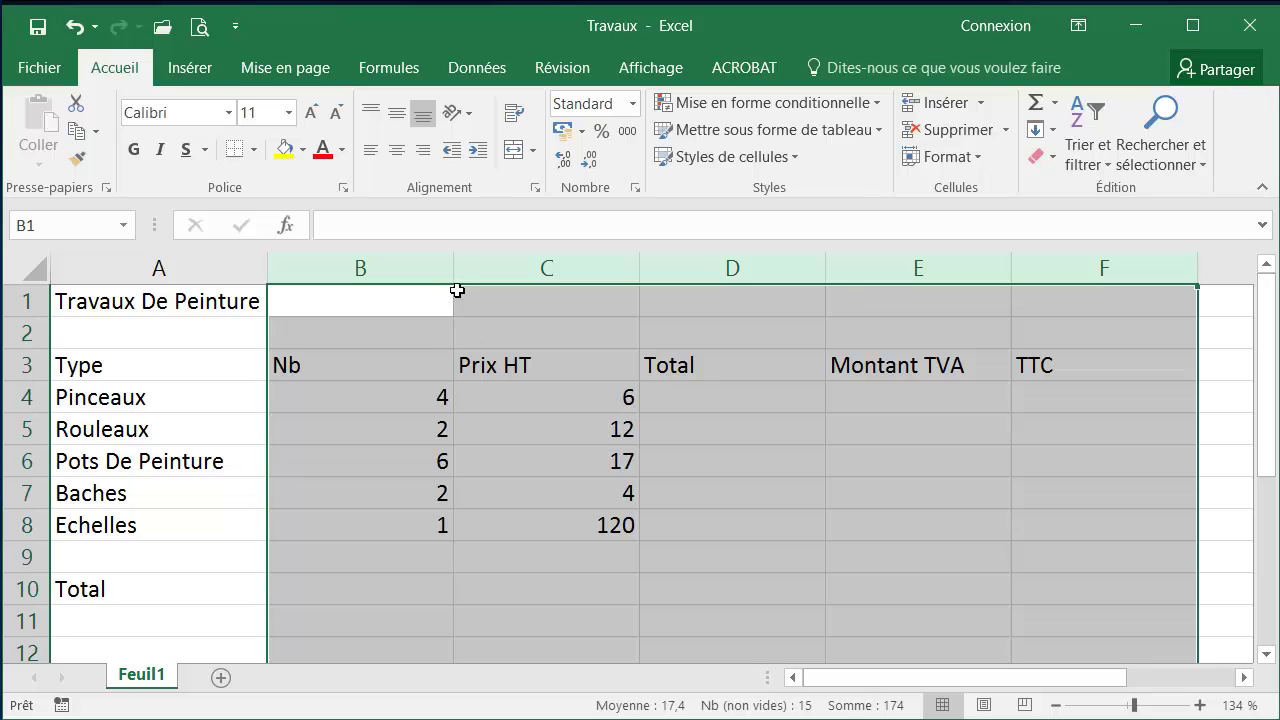
drag(452, 268, 408, 265)
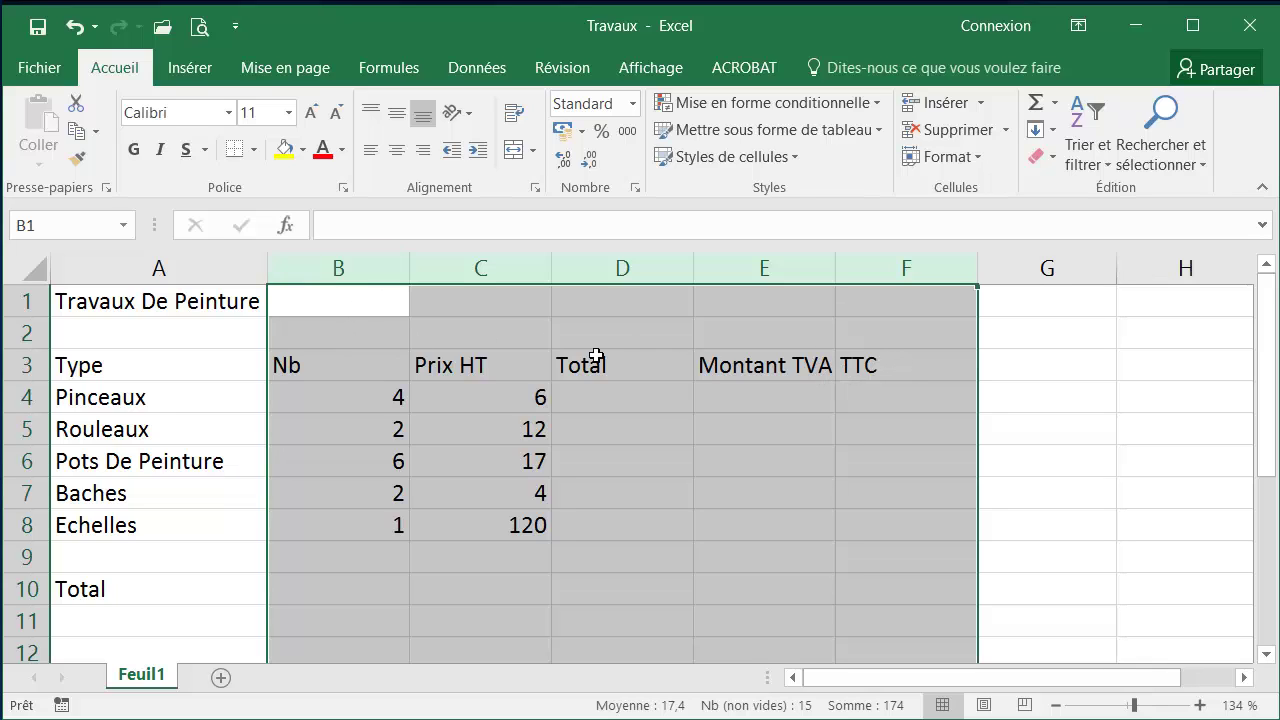
click(303, 353)
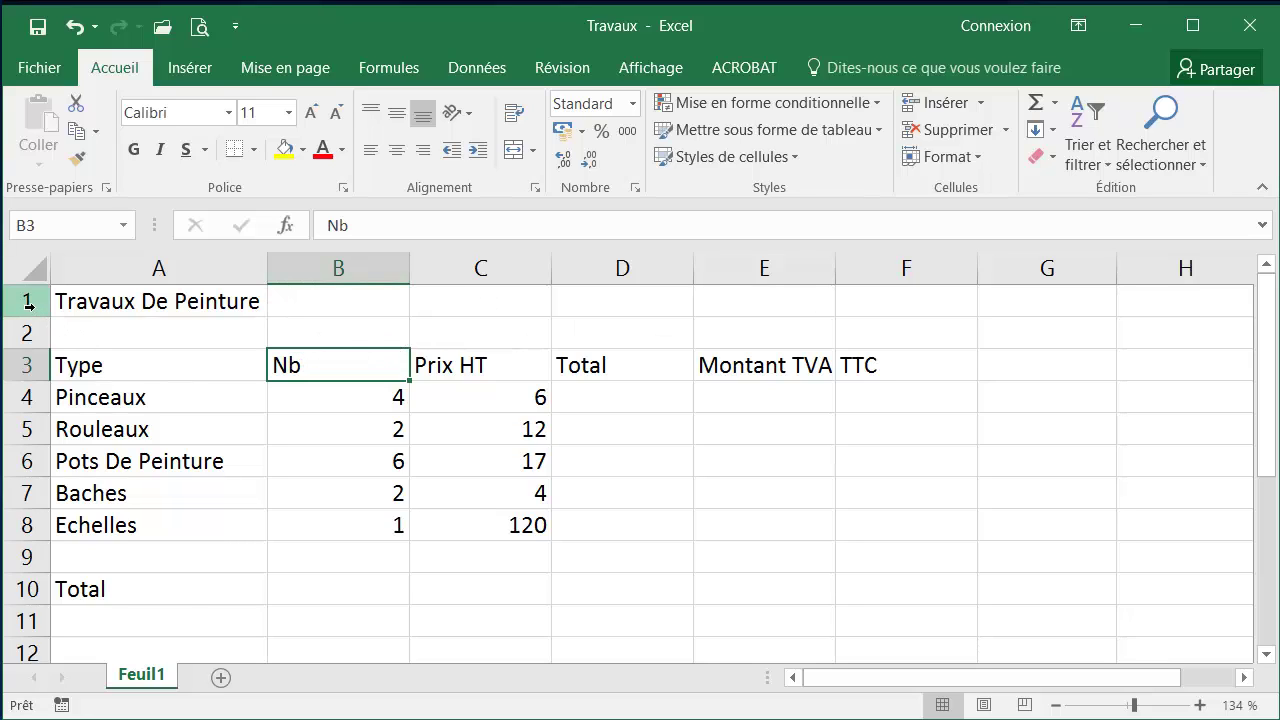
Increase the height of rows 1 and 2 together to more than double.
drag(22, 301, 24, 328)
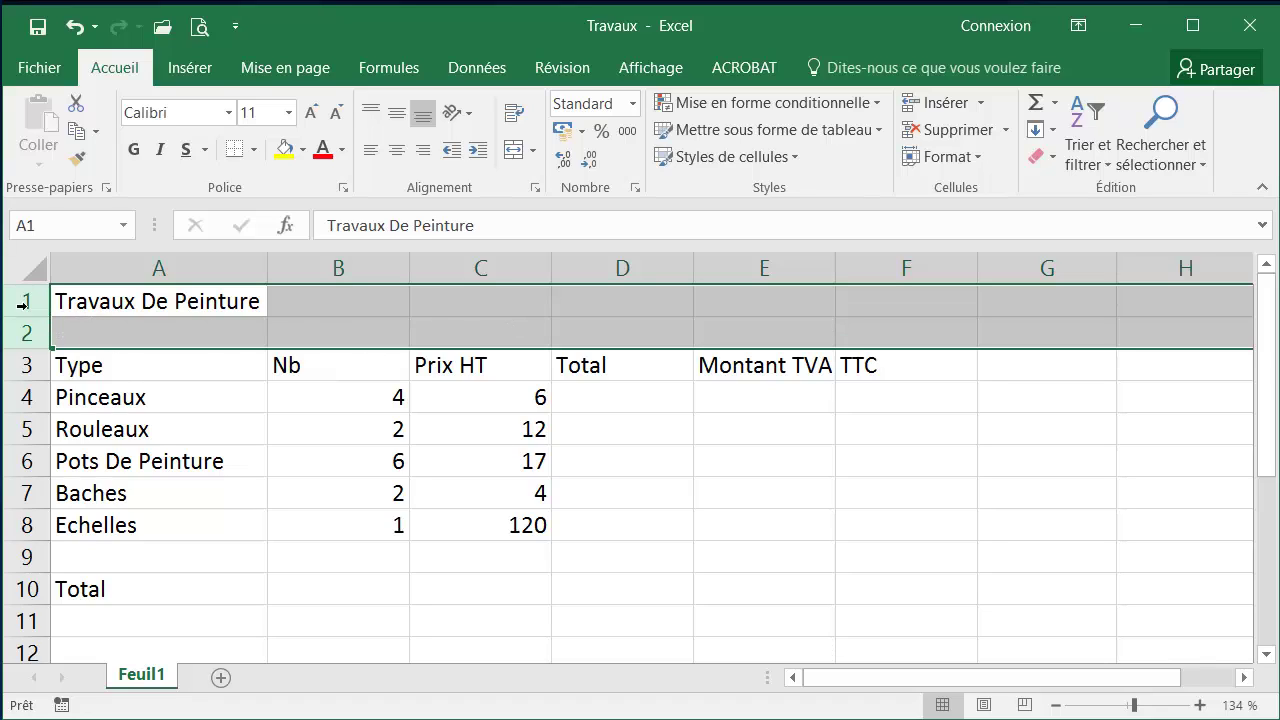
drag(35, 317, 28, 363)
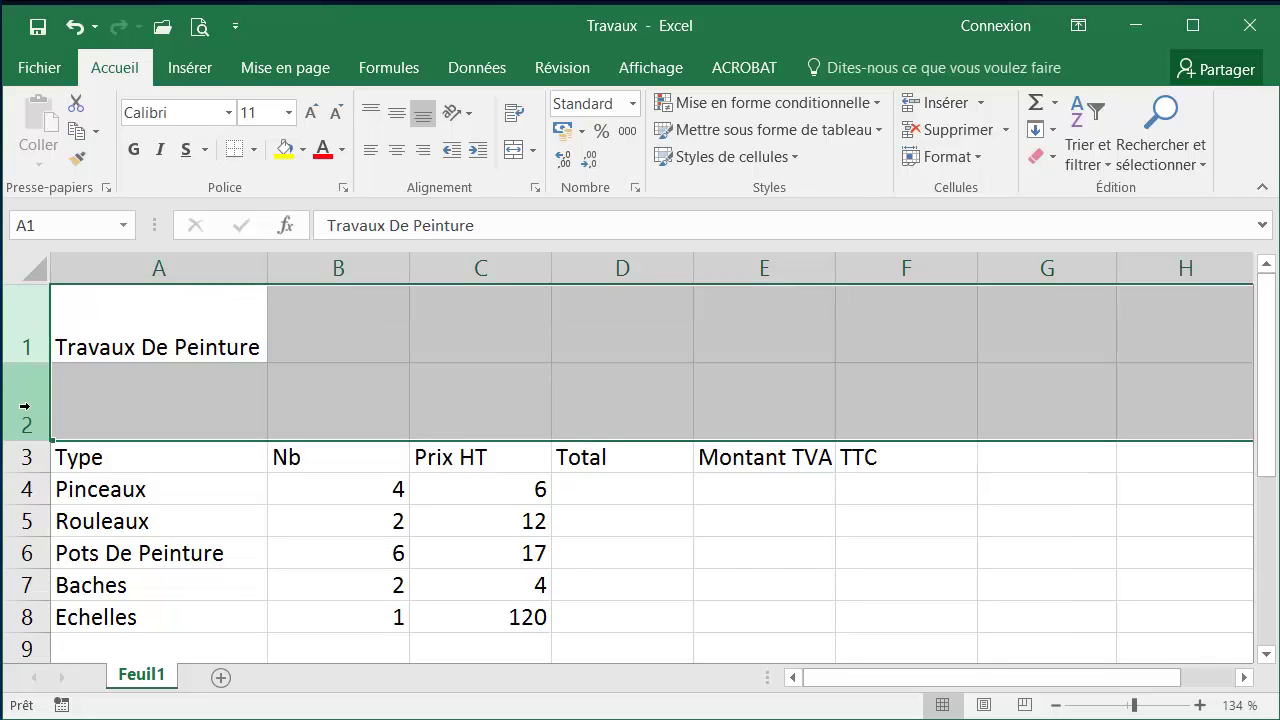
click(220, 476)
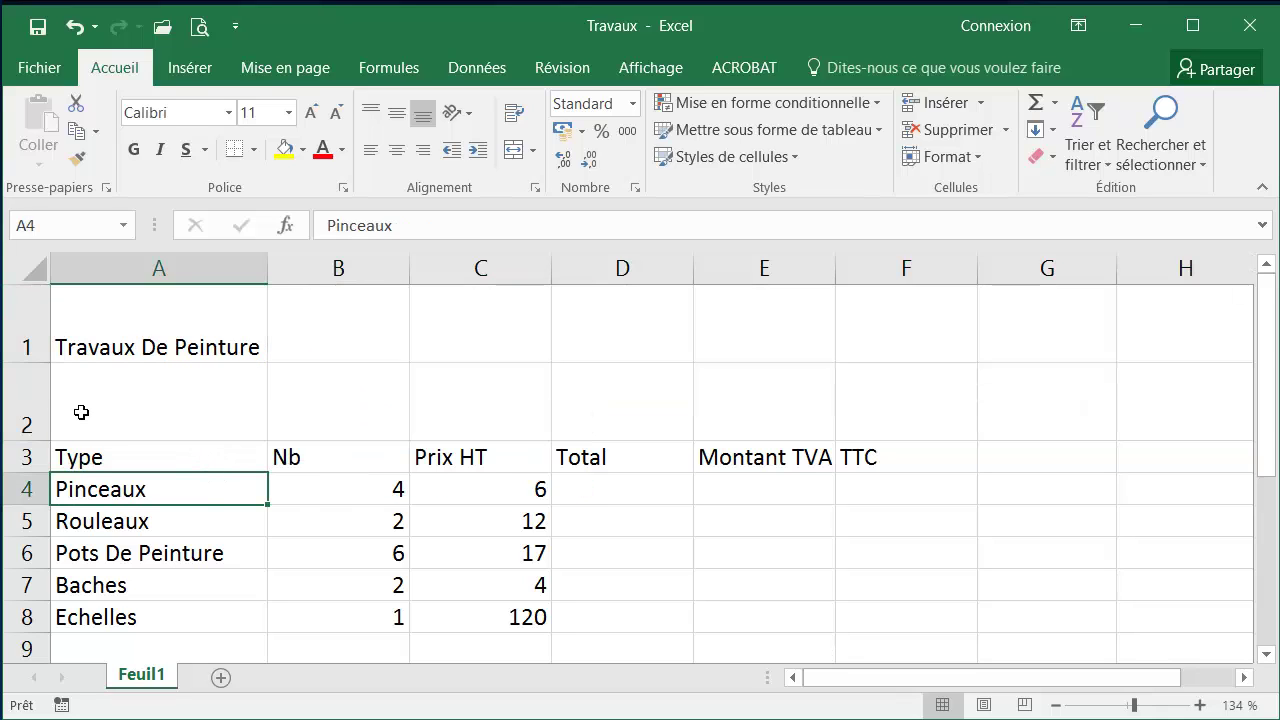
Reduce the height of the empty row 2 to about half that of row 1.
drag(30, 440, 30, 400)
click(190, 477)
scroll(220, 486, down, 2)
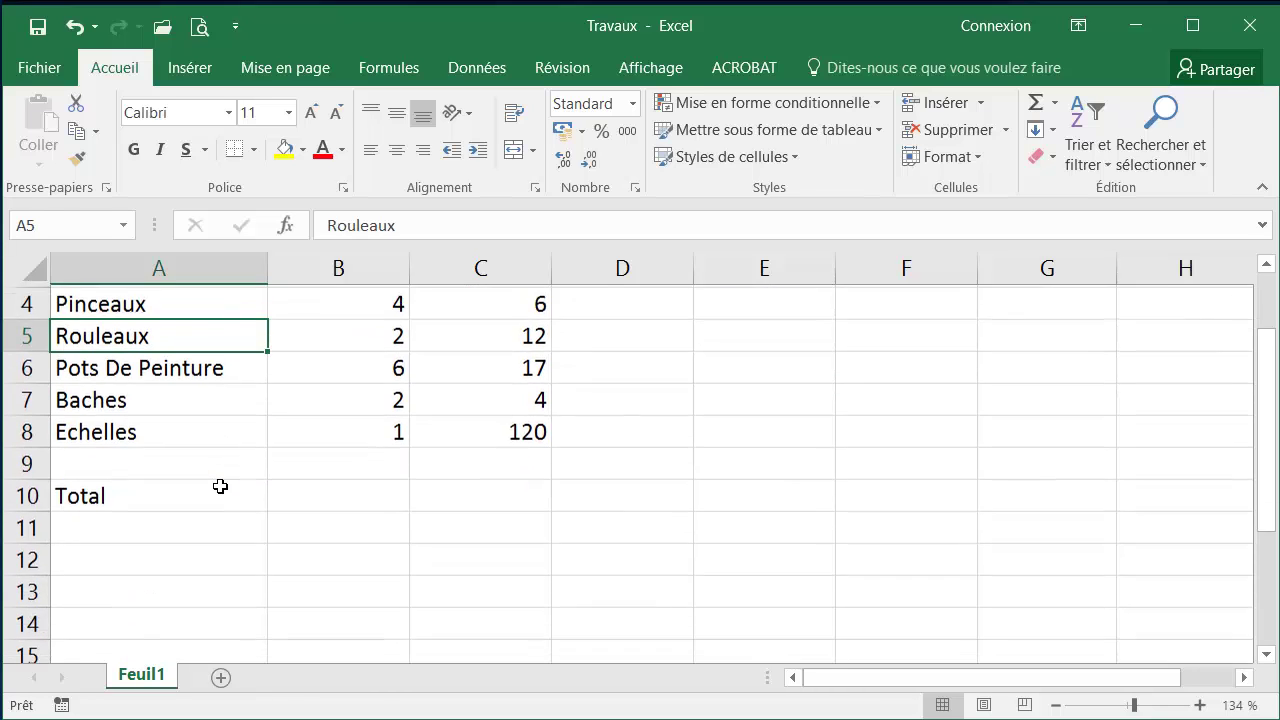
scroll(220, 477, up, 2)
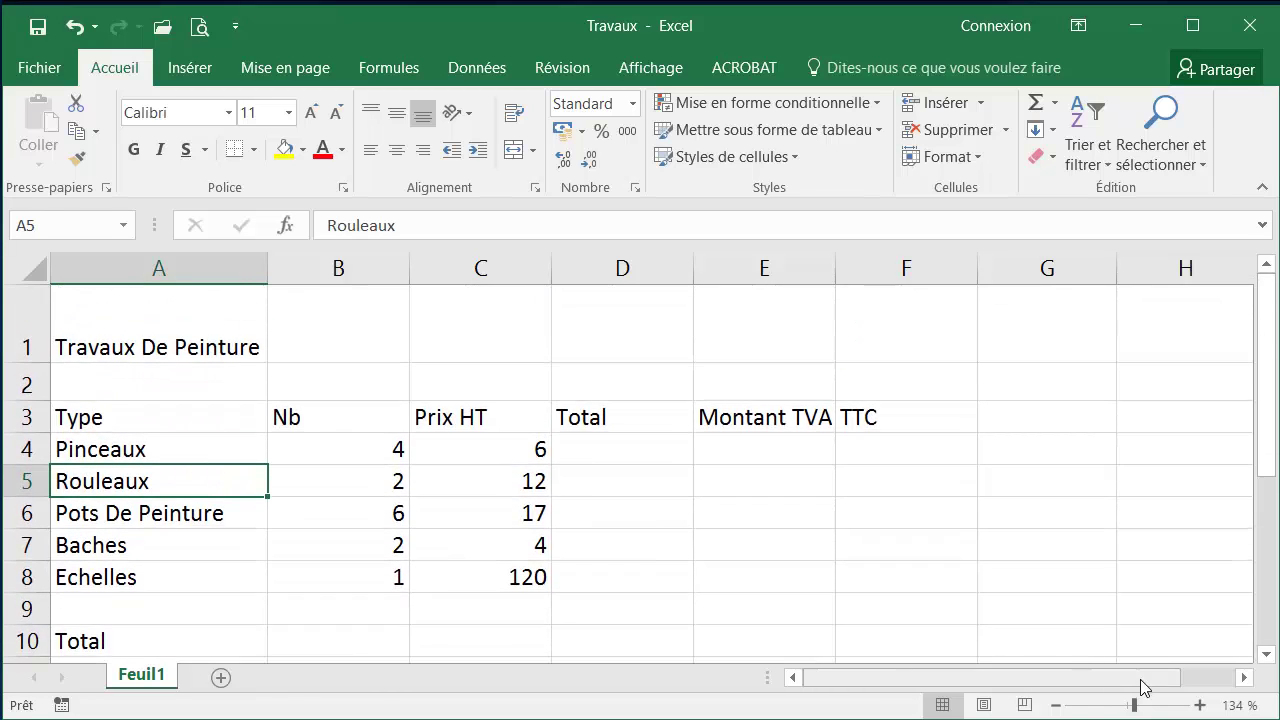
Centre the title in cell A1 vertically and horizontally, and merge and centre it across cells A1 to F1.
click(1057, 705)
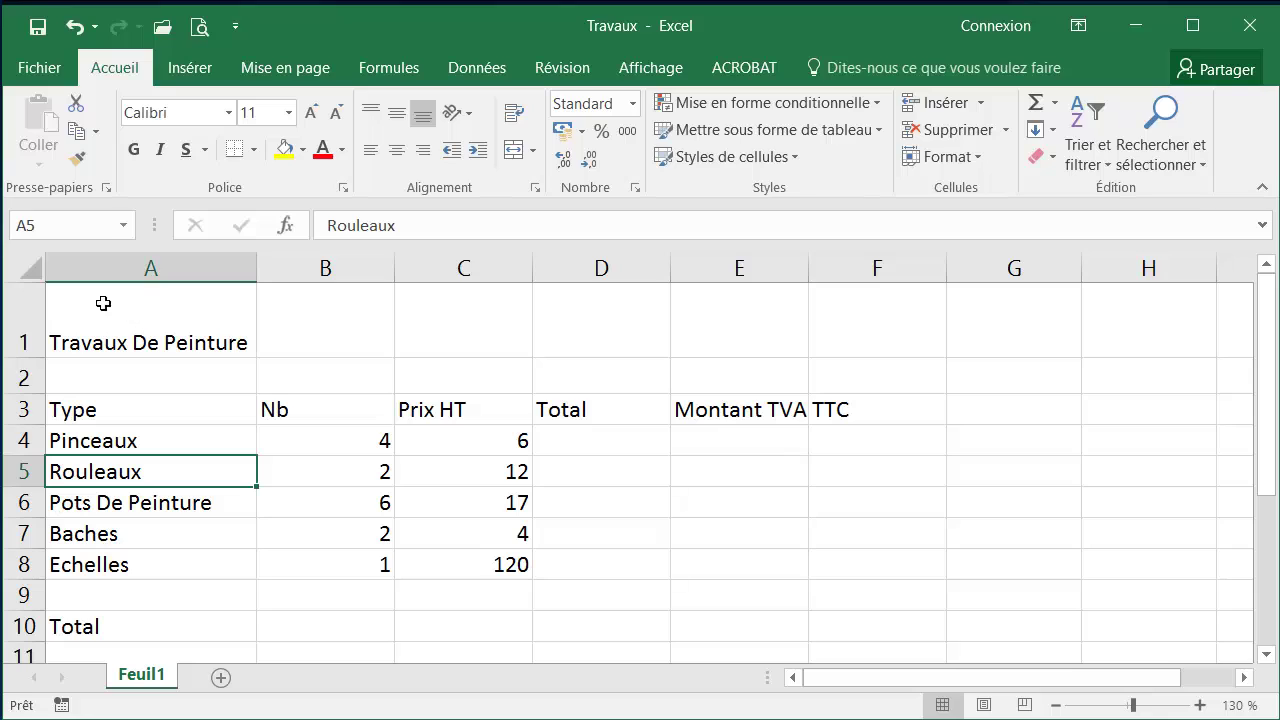
click(166, 321)
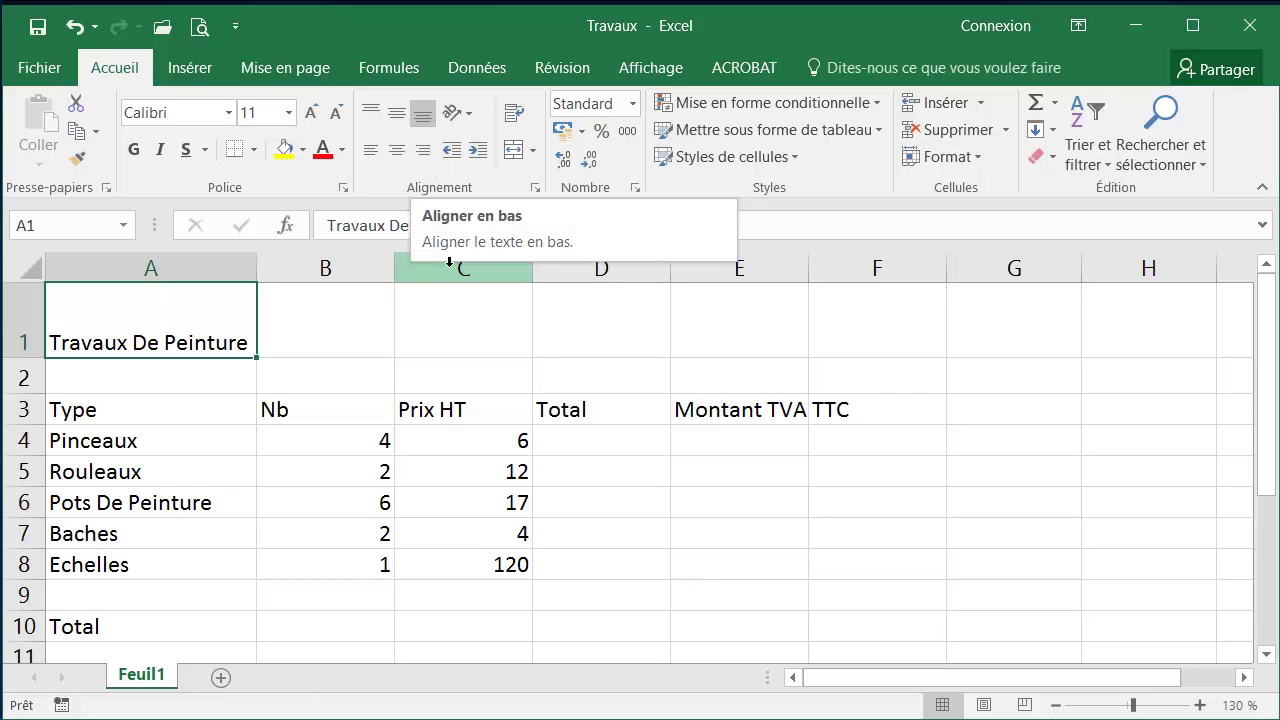
click(398, 119)
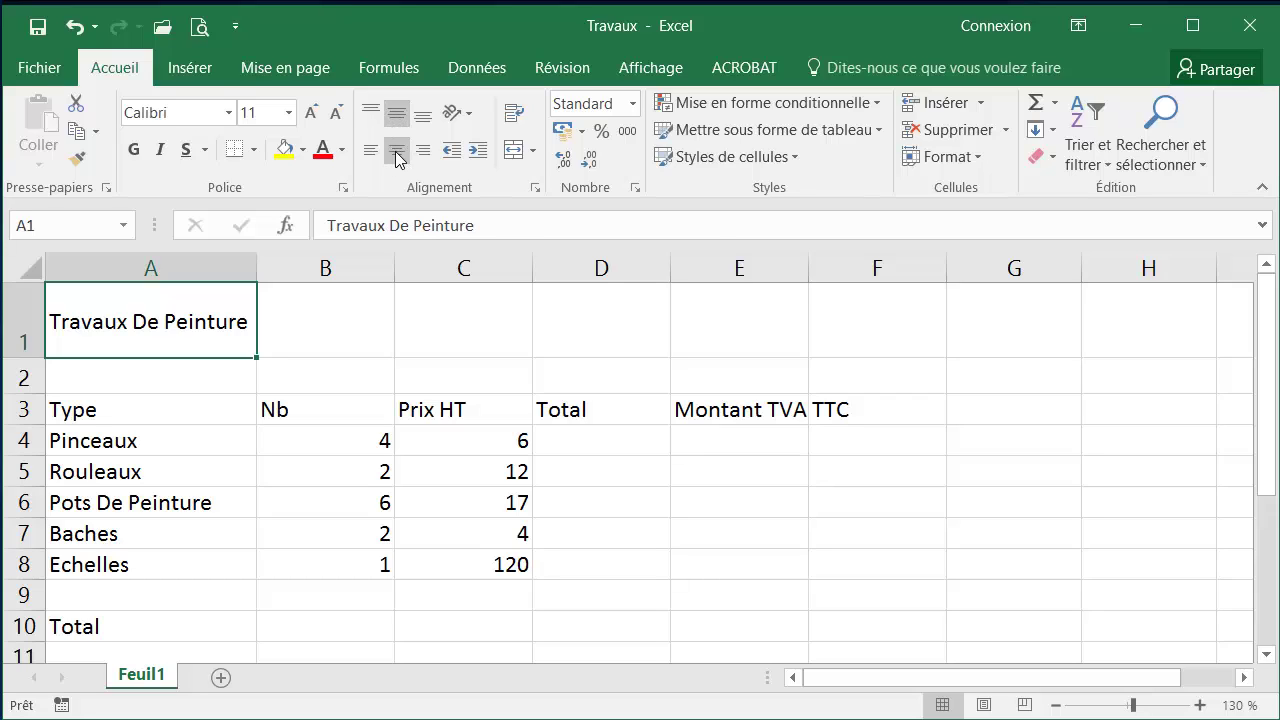
click(397, 150)
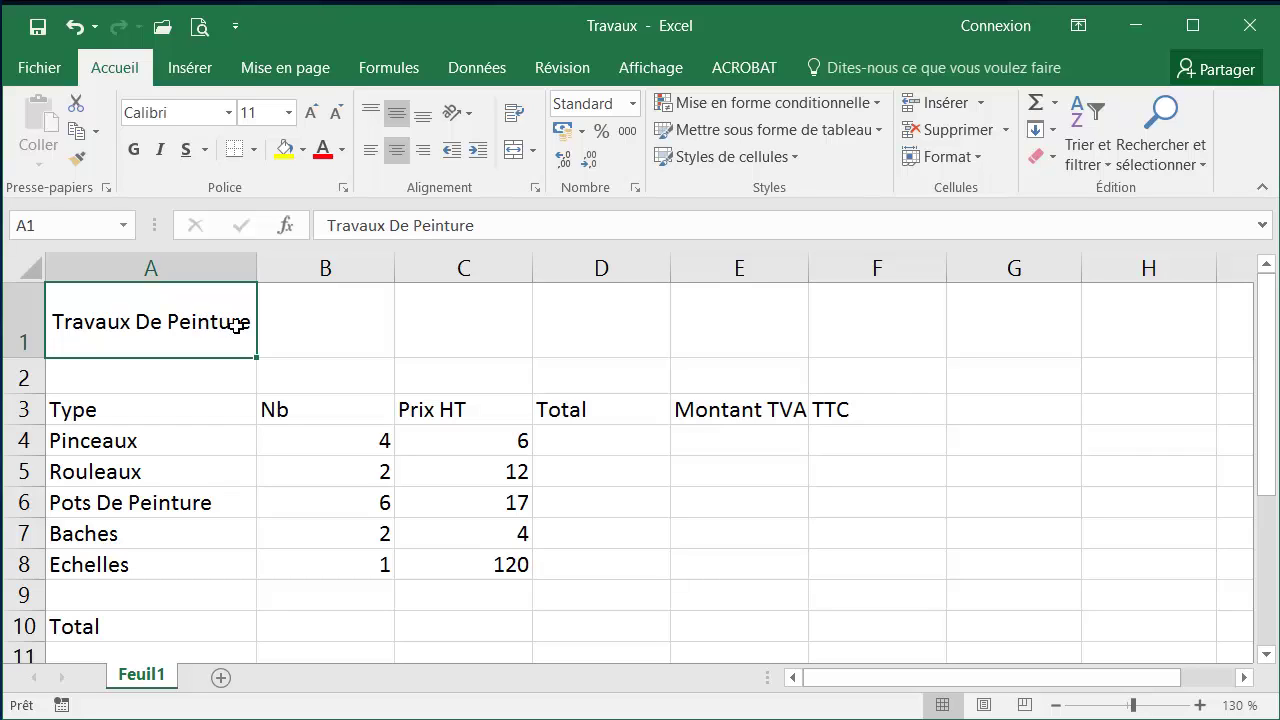
drag(243, 327, 864, 315)
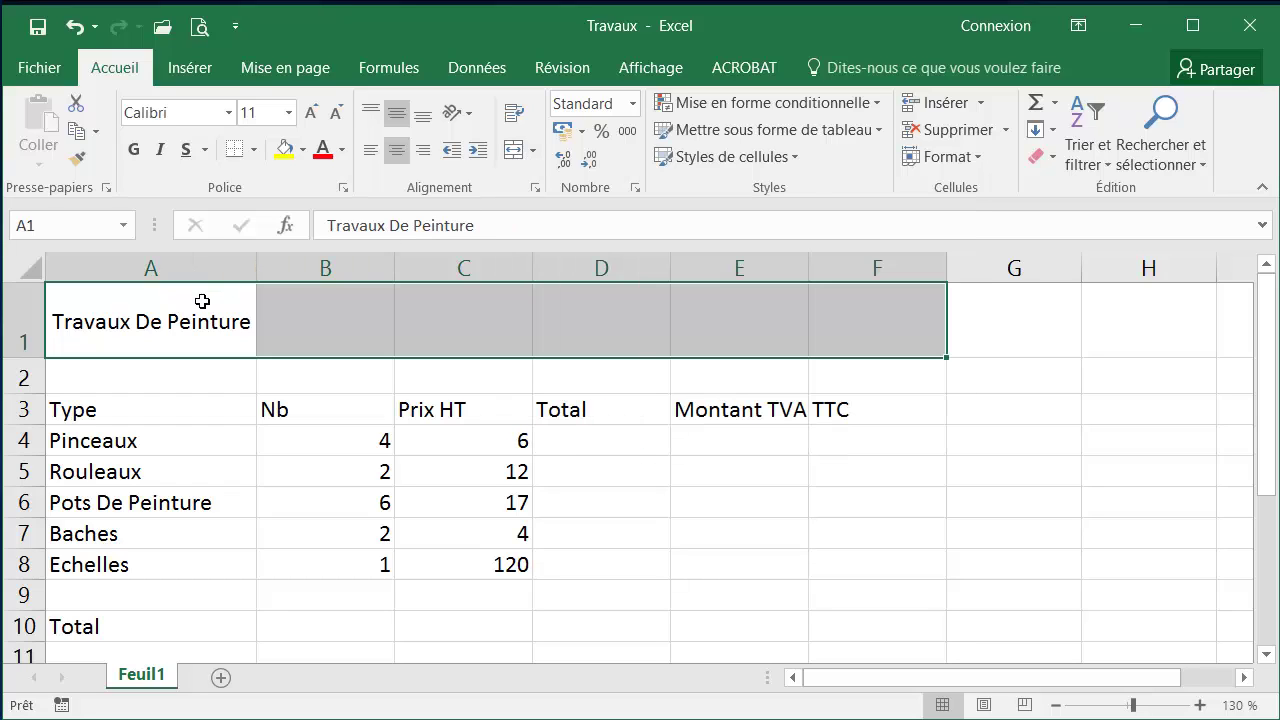
click(519, 163)
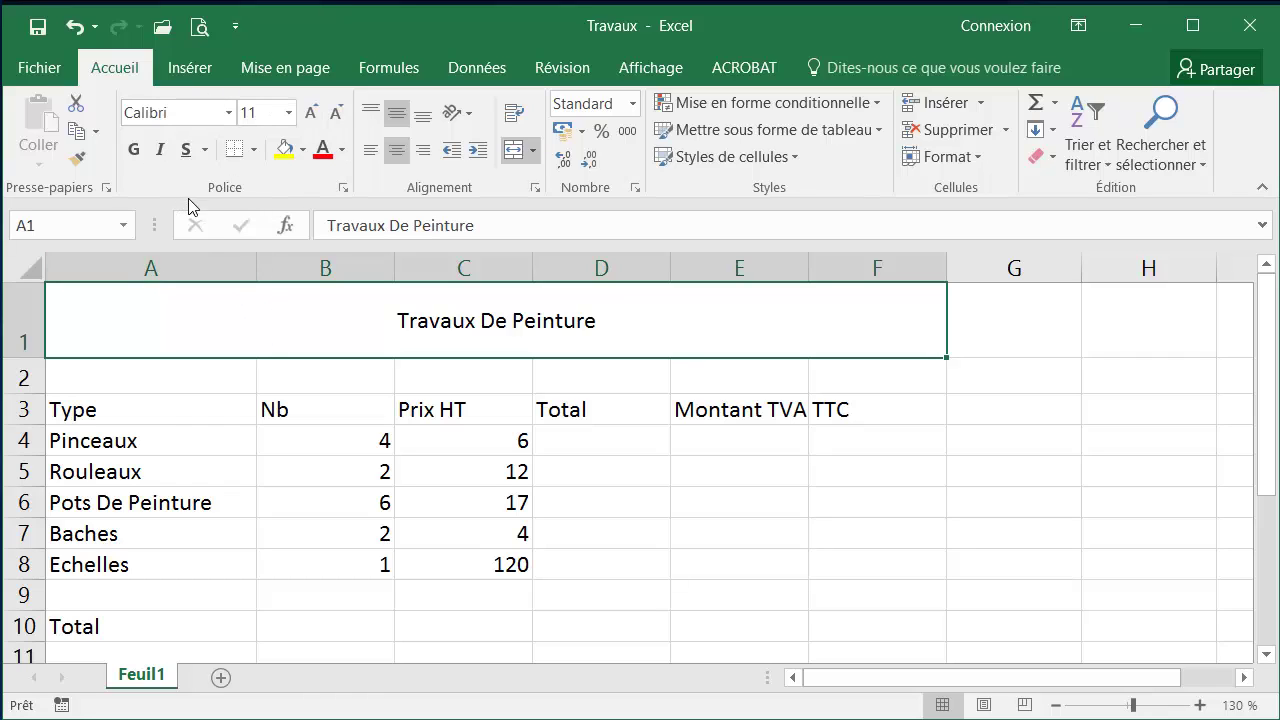
Format the merged title Travaux De Peinture in the Britannic Bold font at size 22.
click(228, 118)
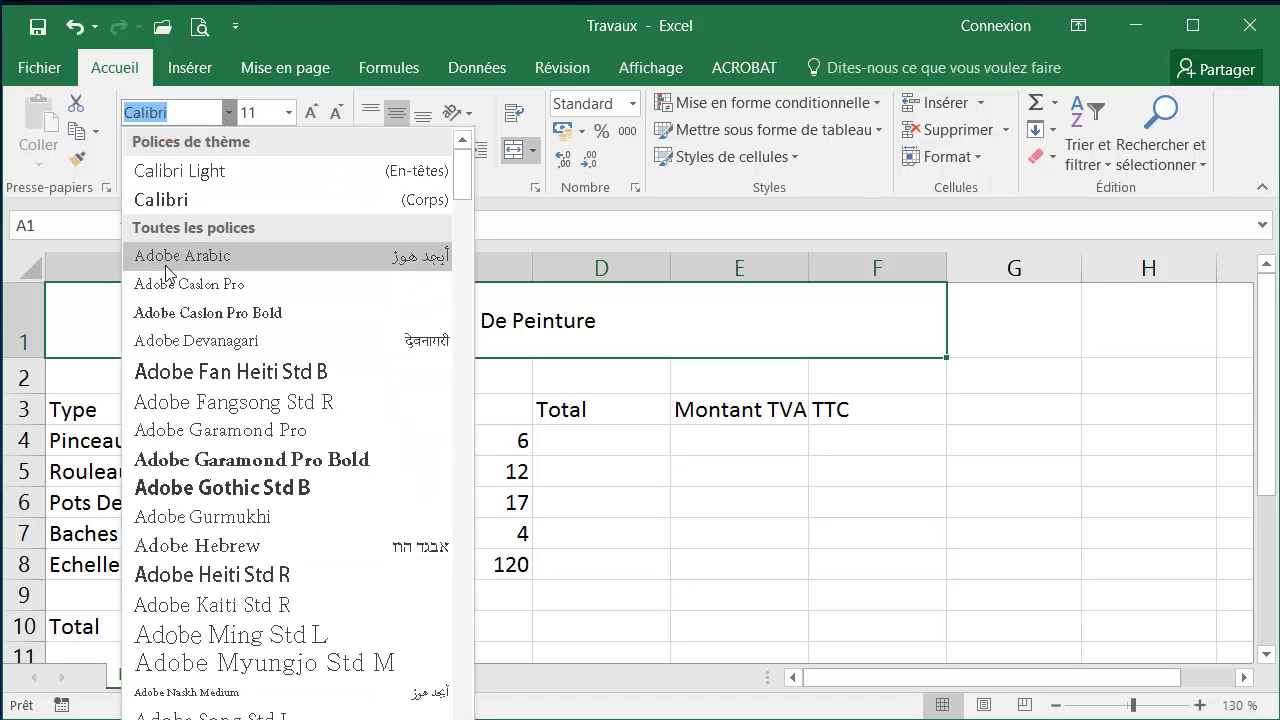
scroll(244, 300, down, 8)
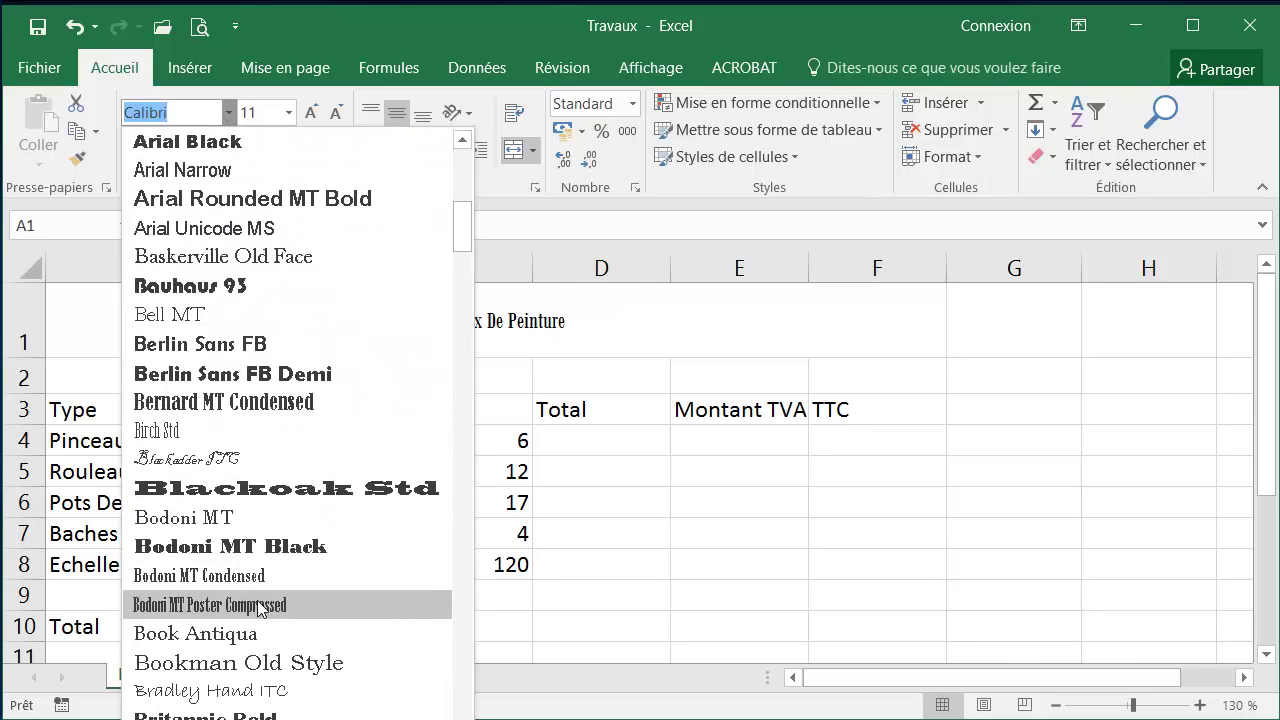
scroll(279, 600, down, 3)
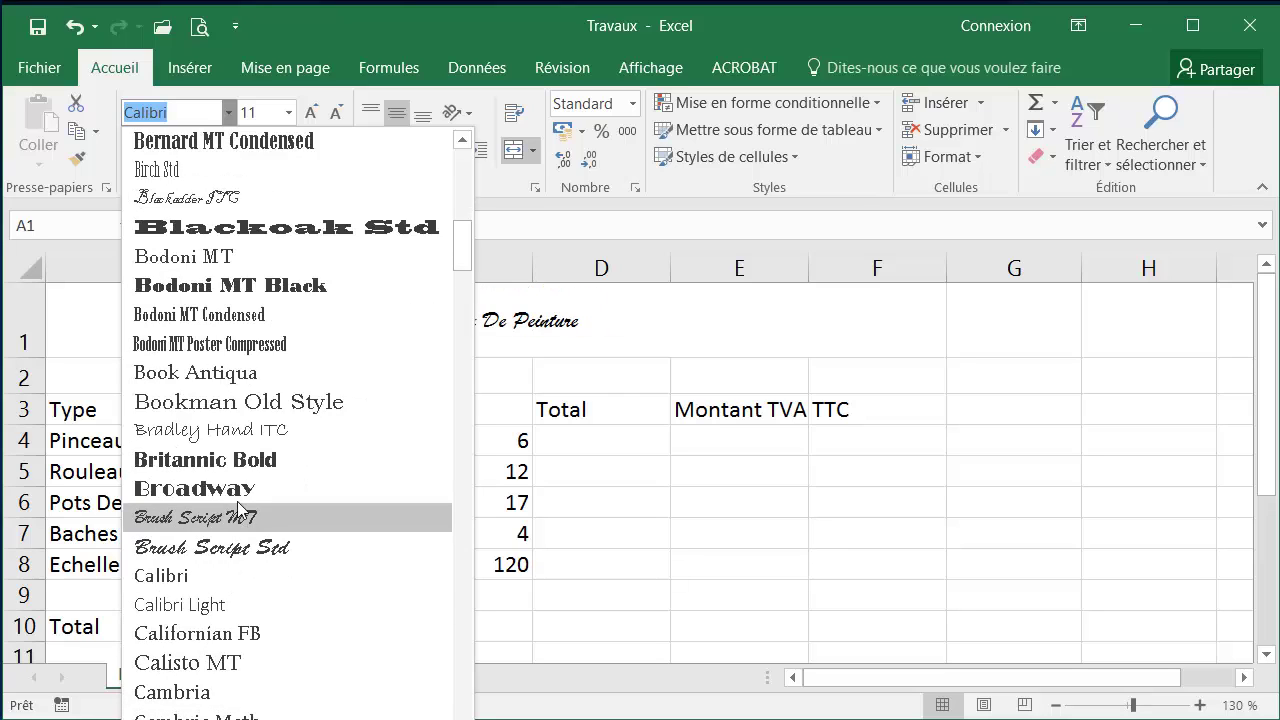
click(233, 460)
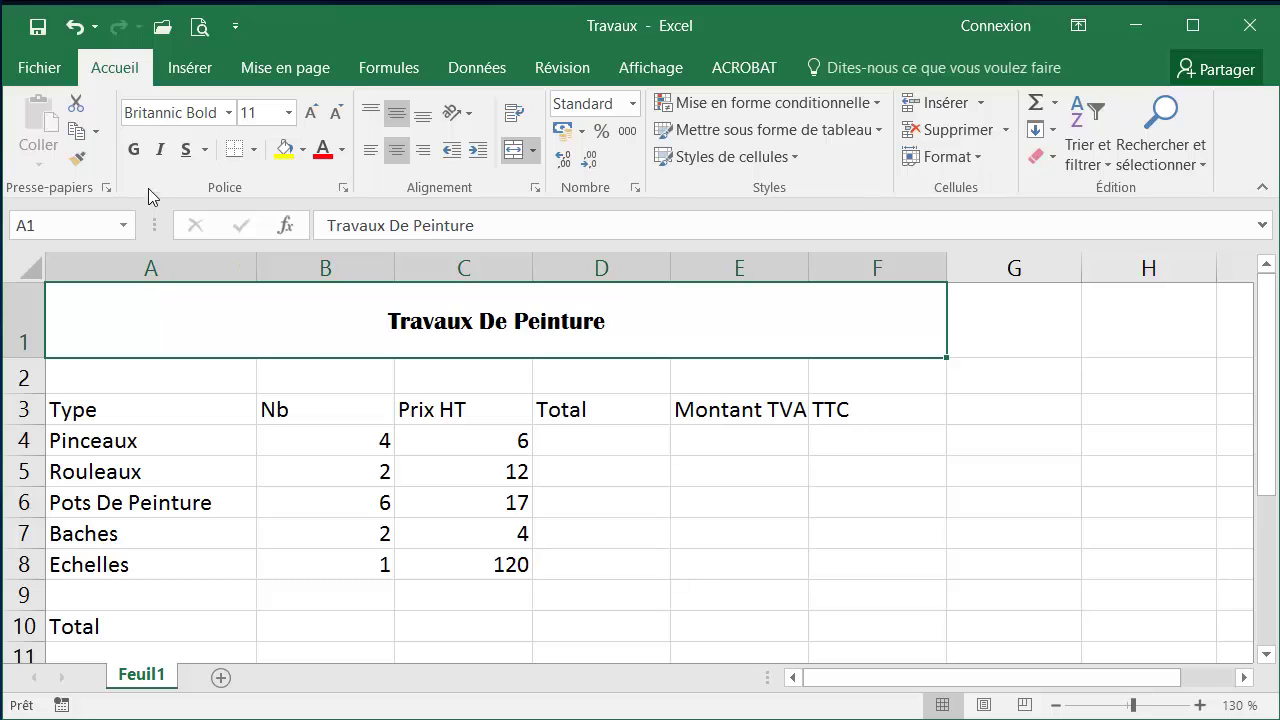
click(287, 114)
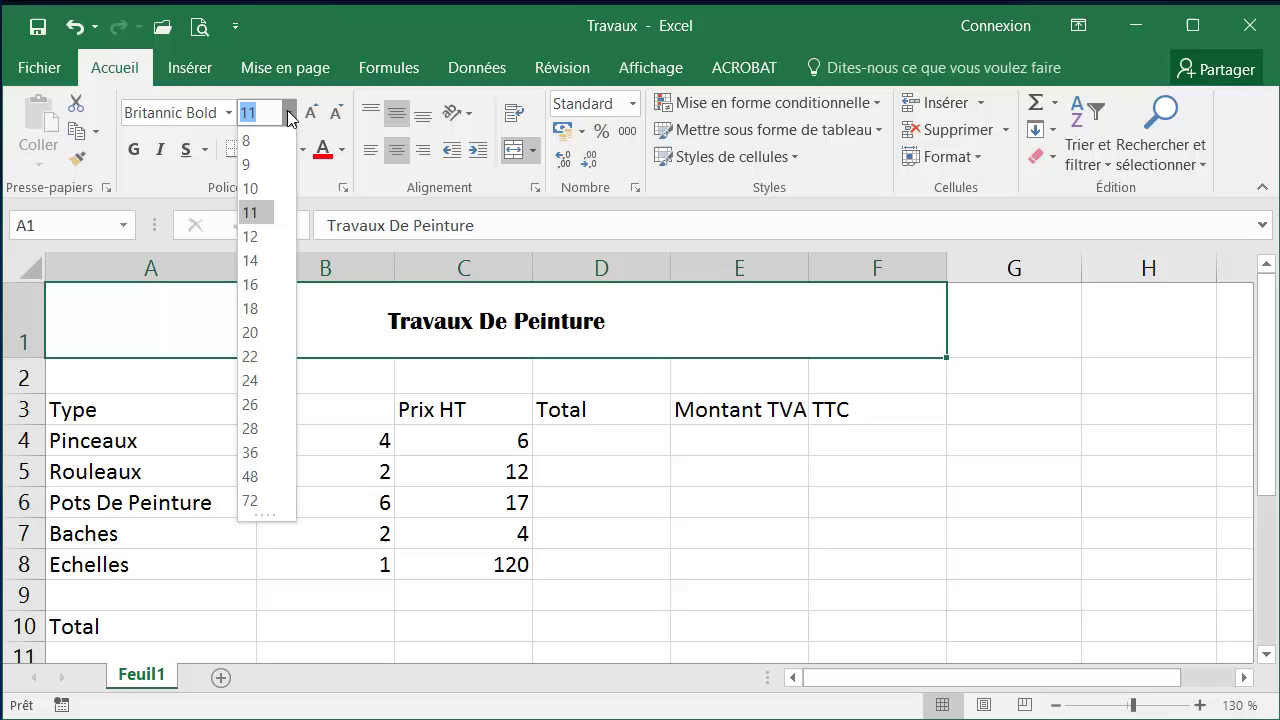
click(250, 358)
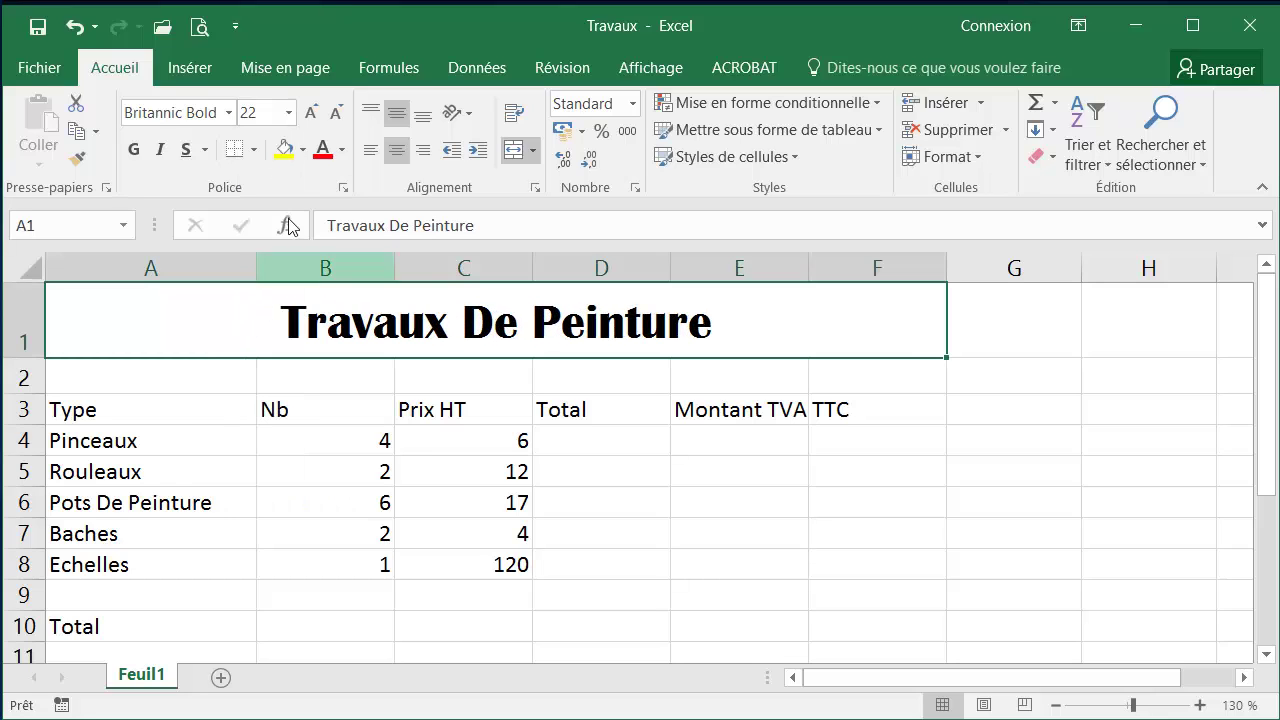
click(290, 114)
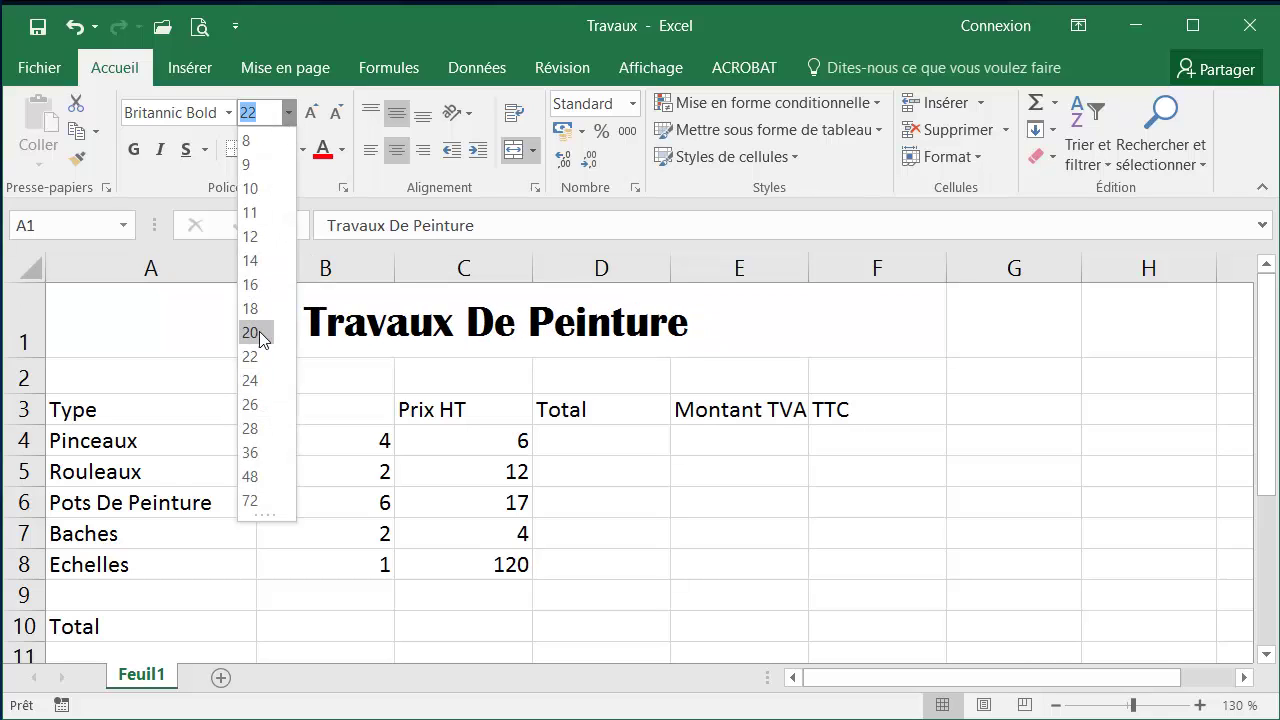
click(240, 118)
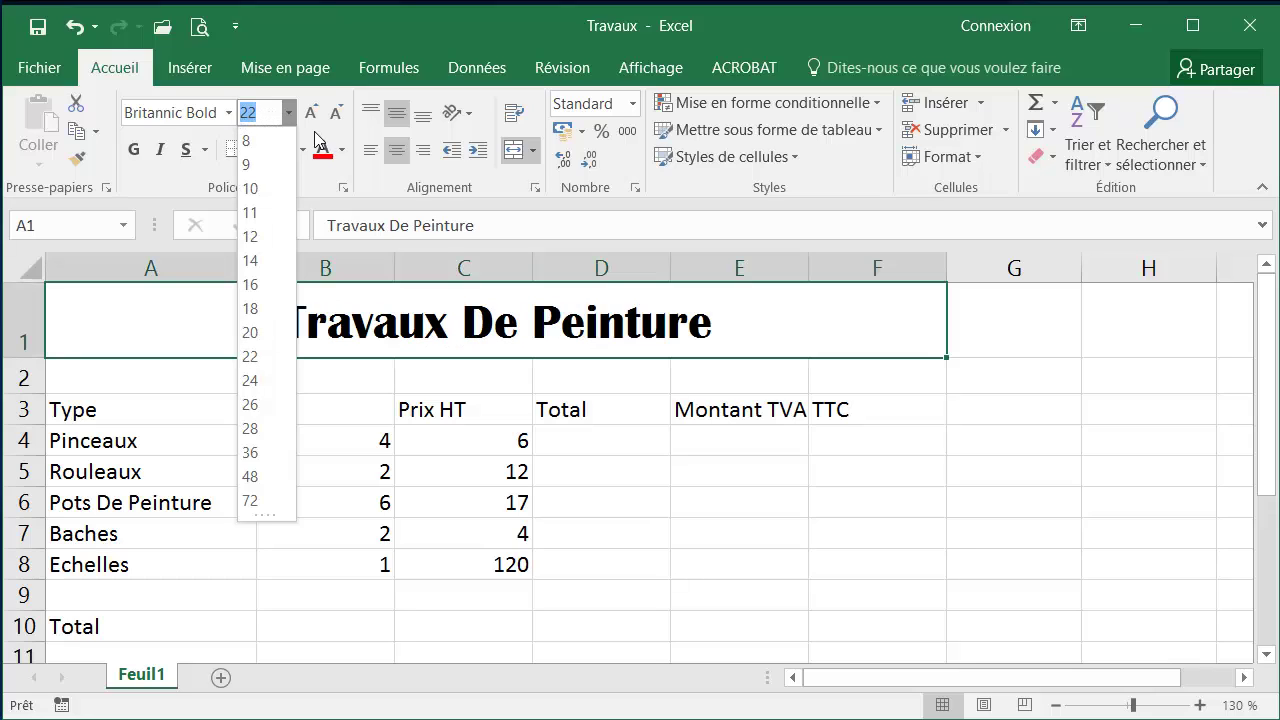
Try the title Travaux De Peinture at font size 21 and enlarge it stepwise to 28.
key(BackSpace)
key(Return)
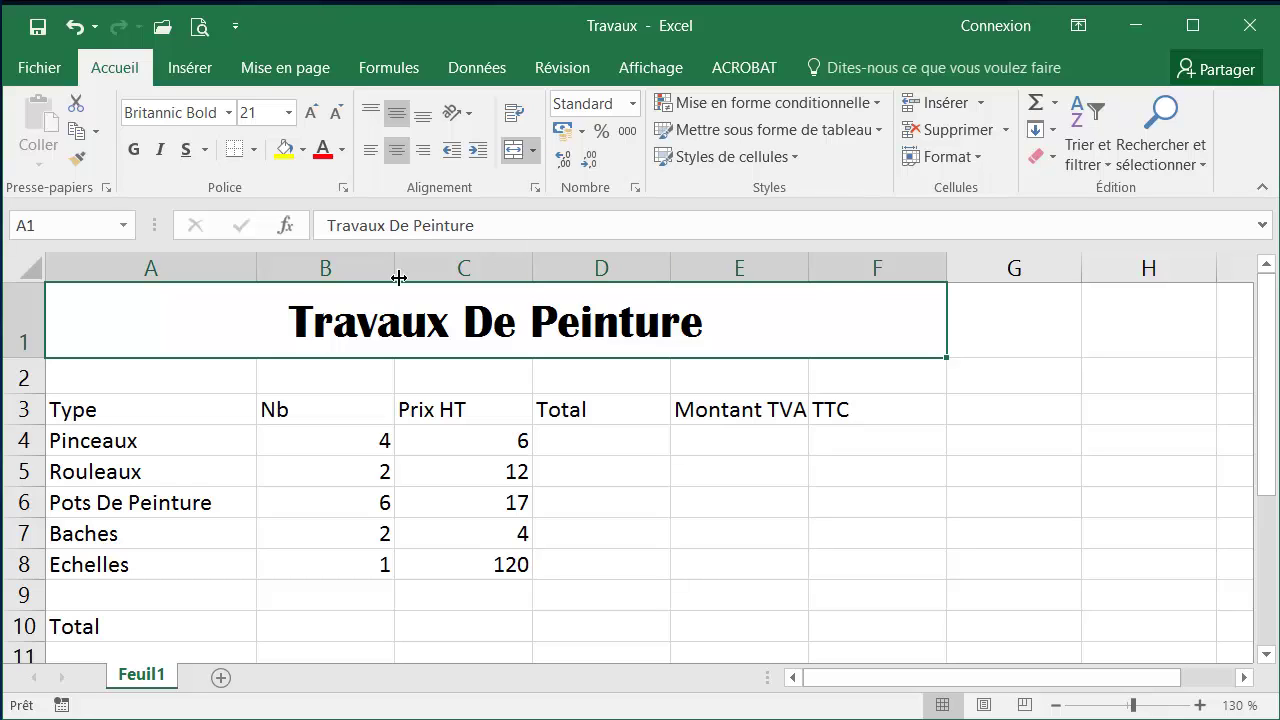
click(310, 113)
click(310, 113)
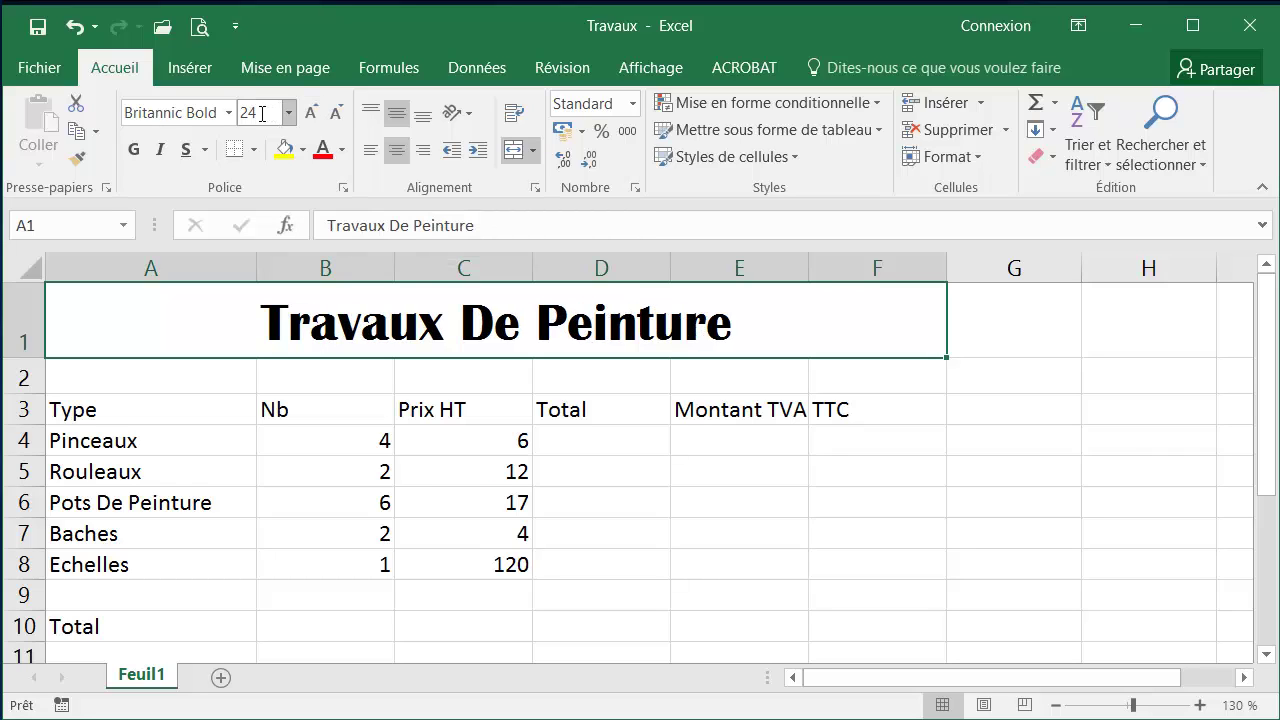
click(310, 113)
click(310, 113)
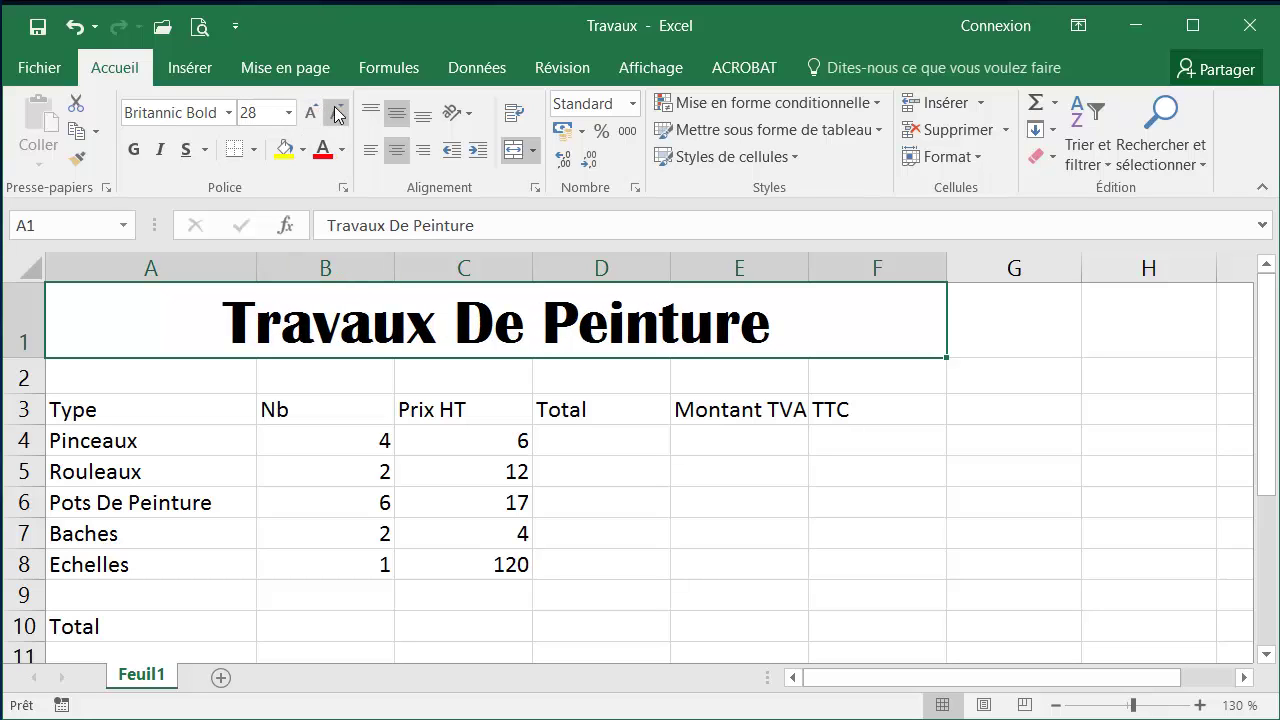
Reduce the font size of the merged title stepwise to 18.
click(337, 120)
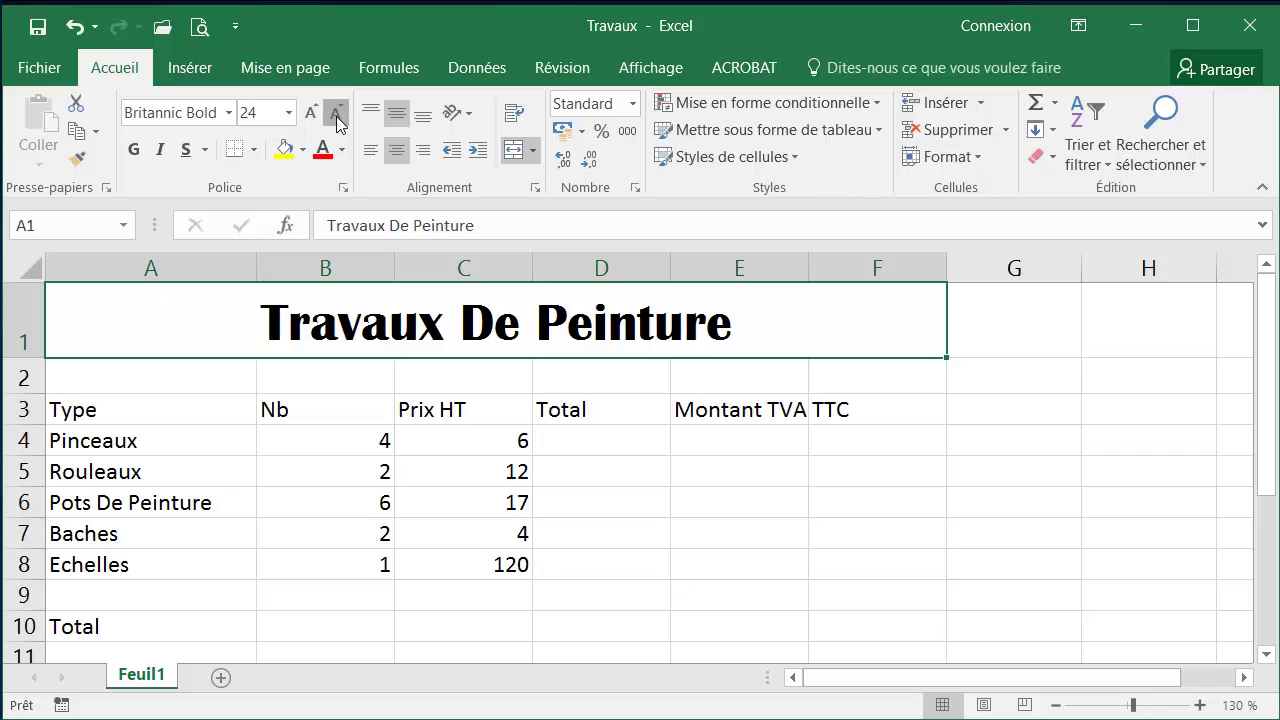
click(337, 120)
click(337, 120)
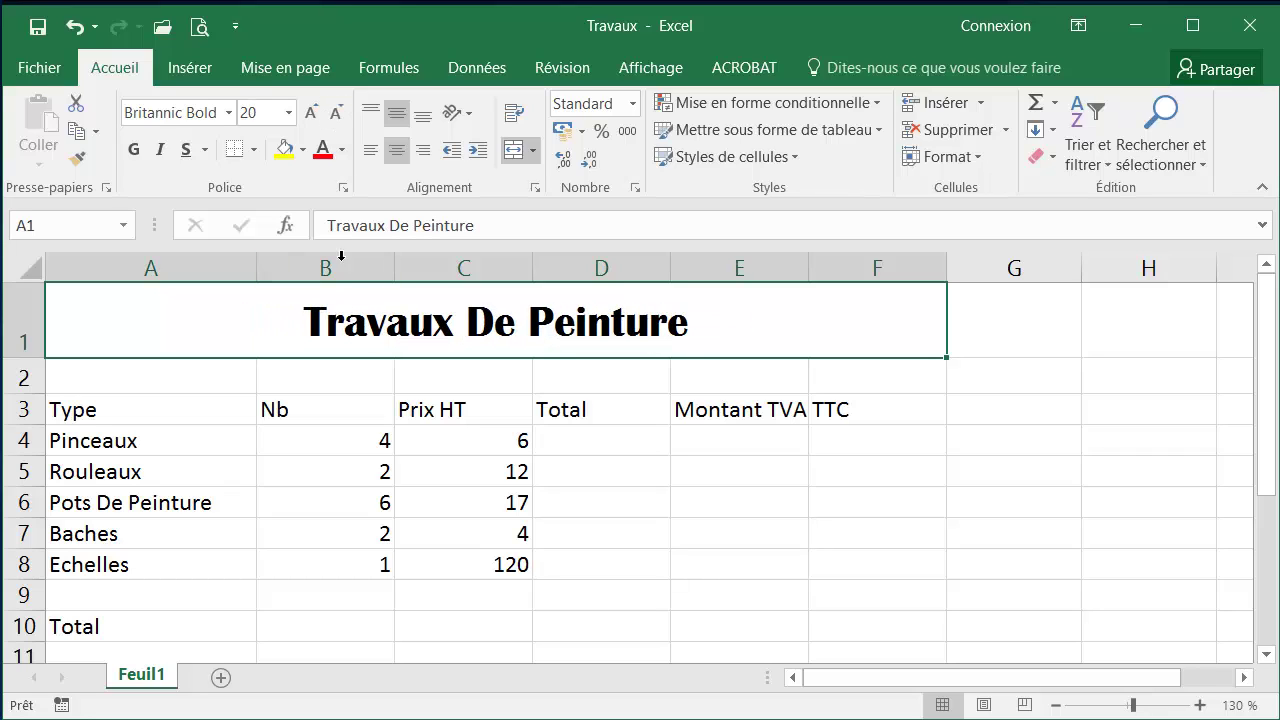
click(336, 112)
click(336, 112)
click(311, 112)
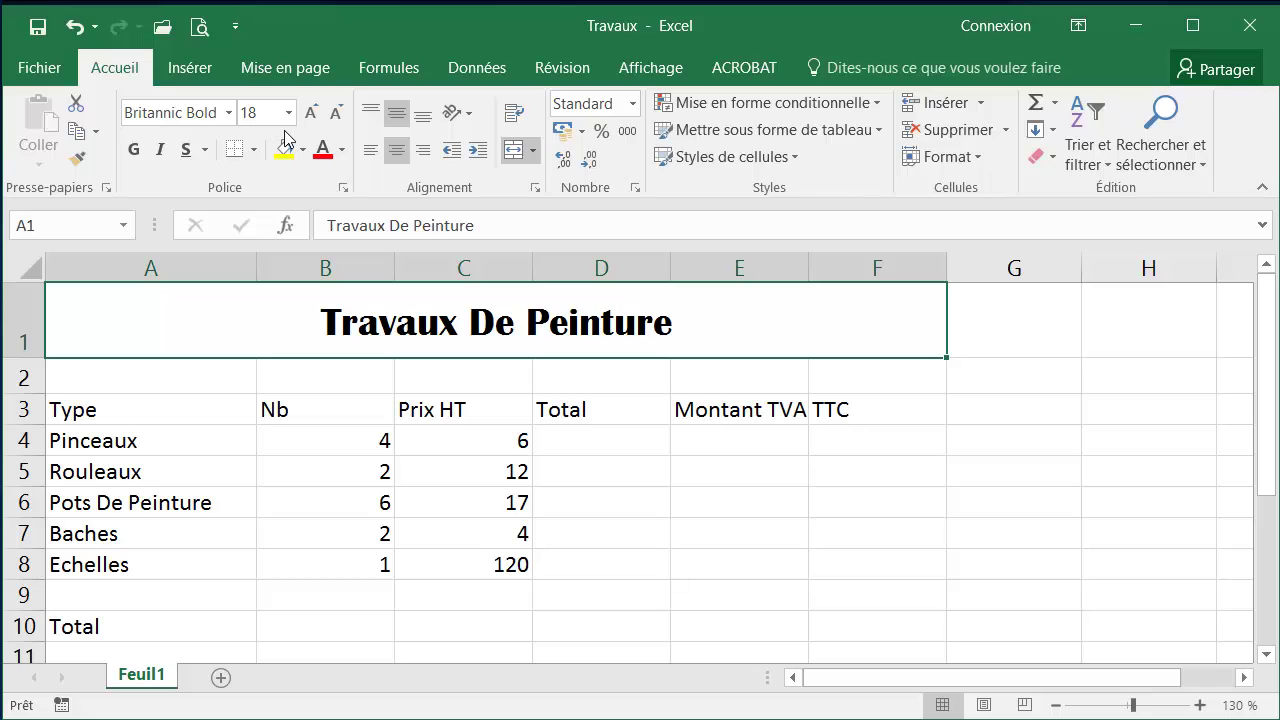
Try bold, italic and underline on the title in turn, removing each one again.
click(131, 160)
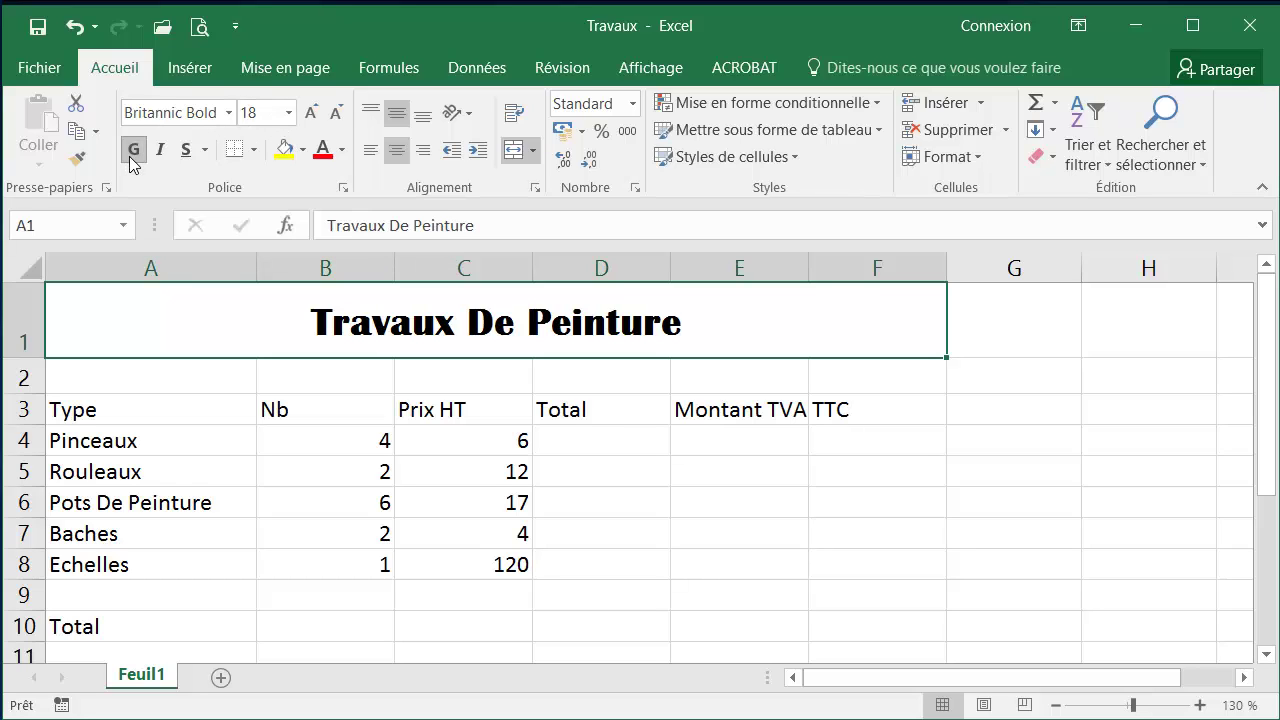
click(131, 160)
click(162, 150)
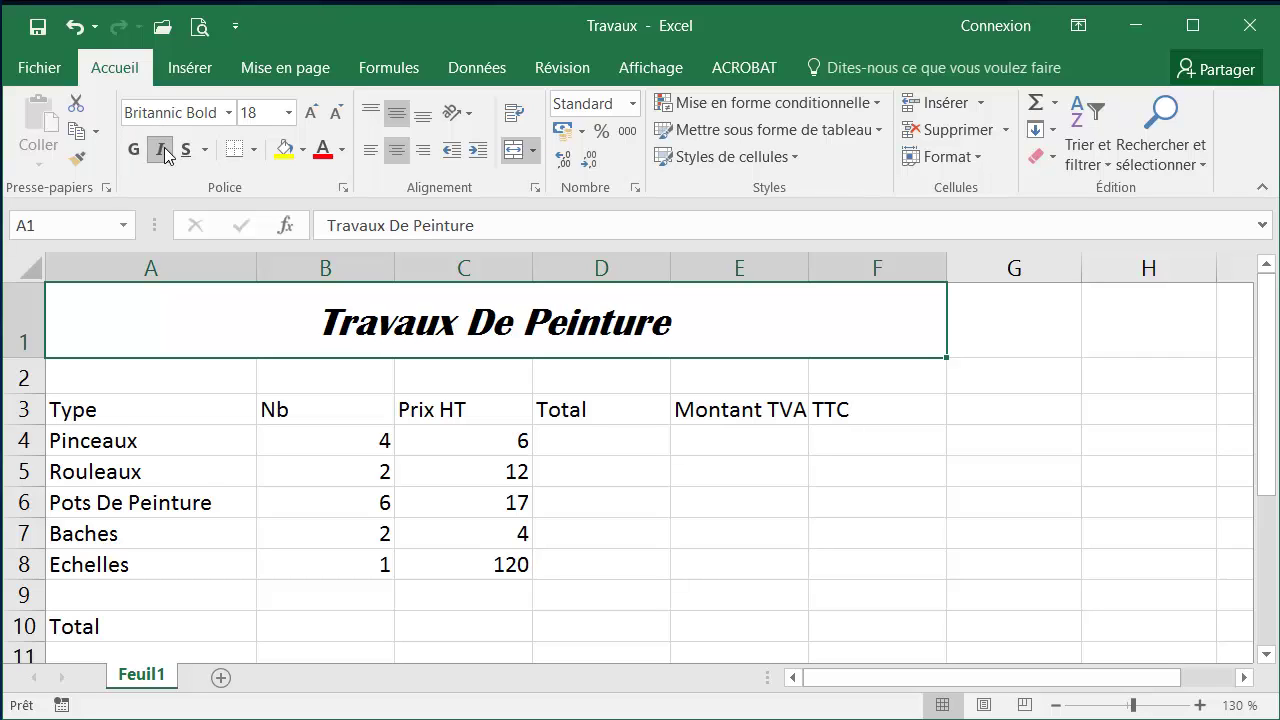
click(162, 150)
click(186, 152)
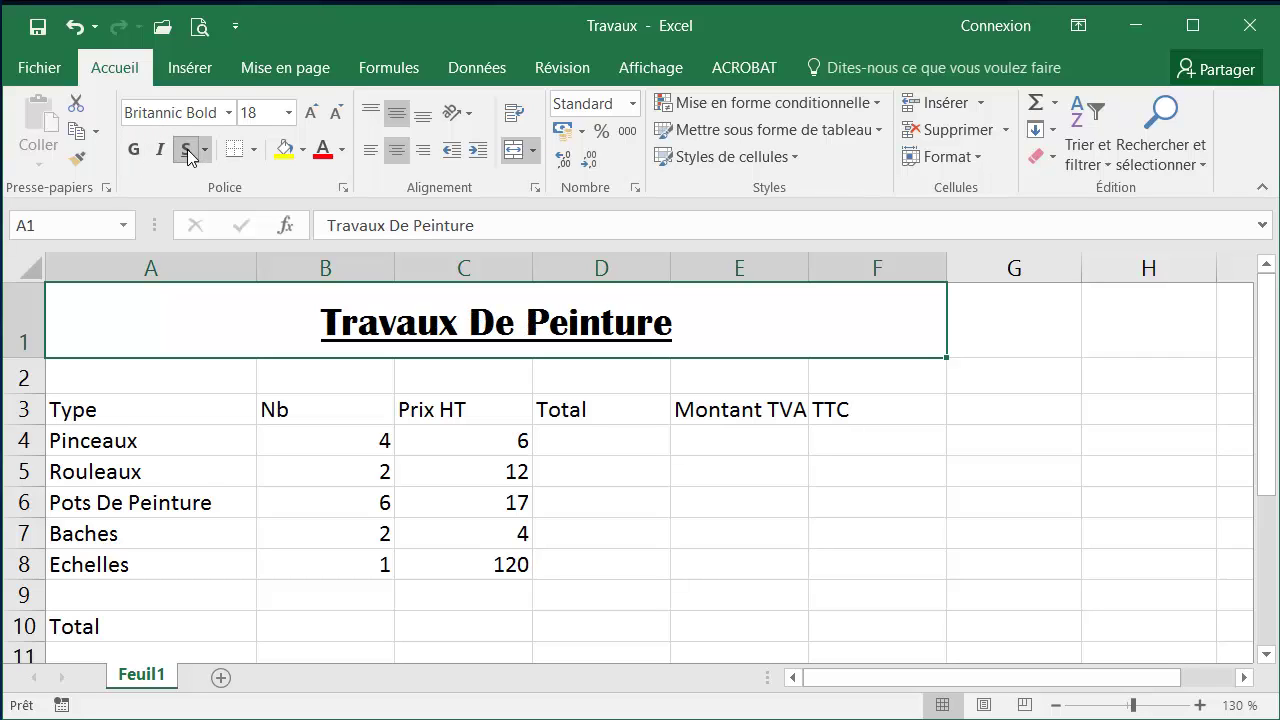
click(187, 153)
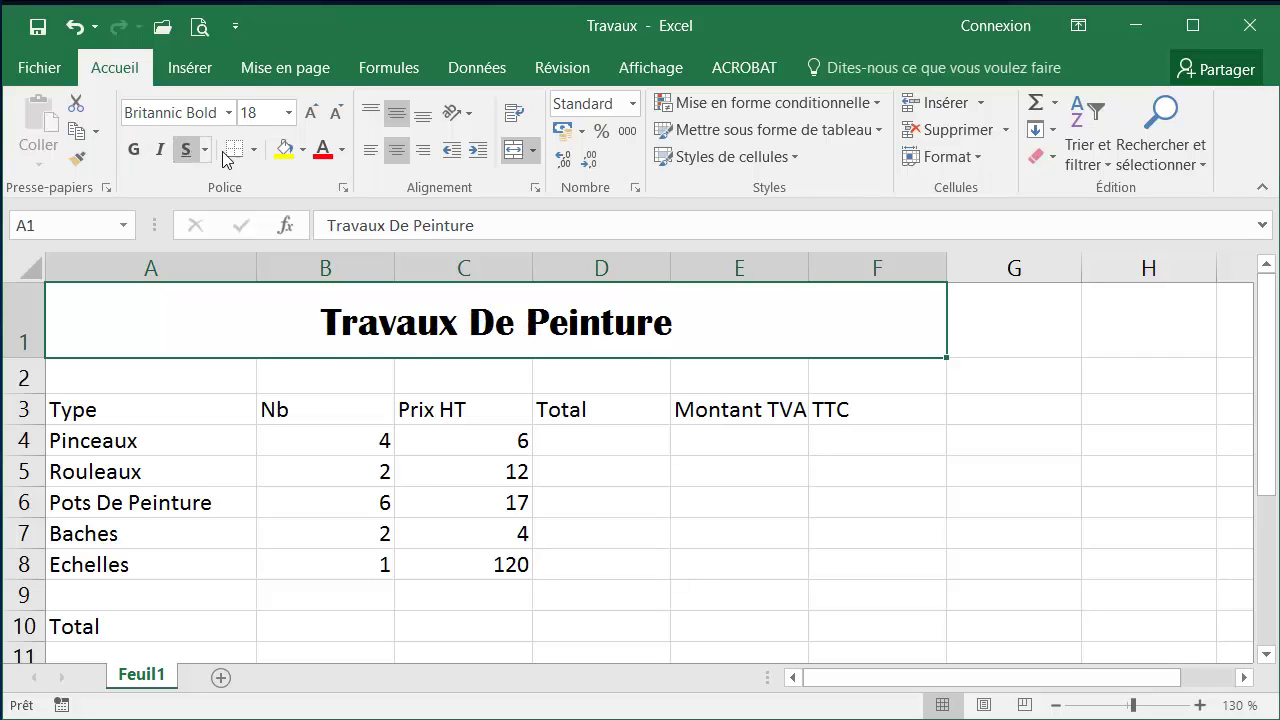
Fill the merged title cell with a medium blue-grey theme colour and make its text white.
click(303, 153)
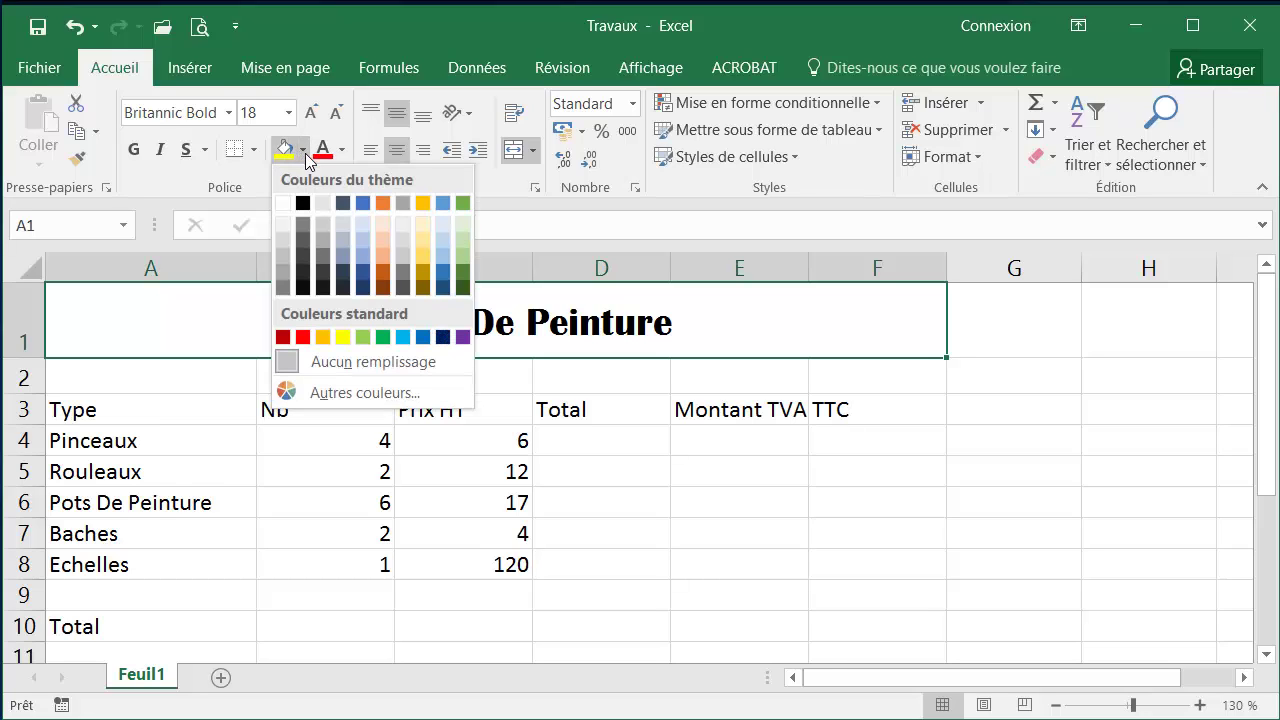
click(343, 258)
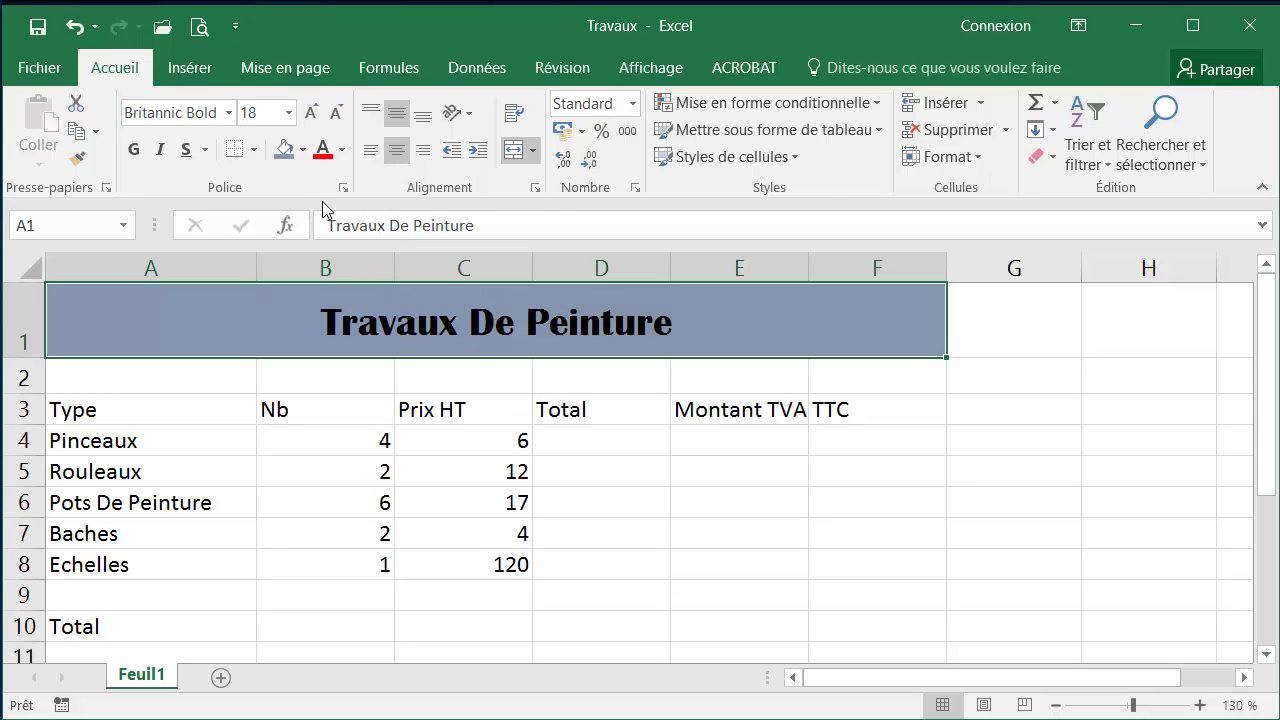
click(343, 150)
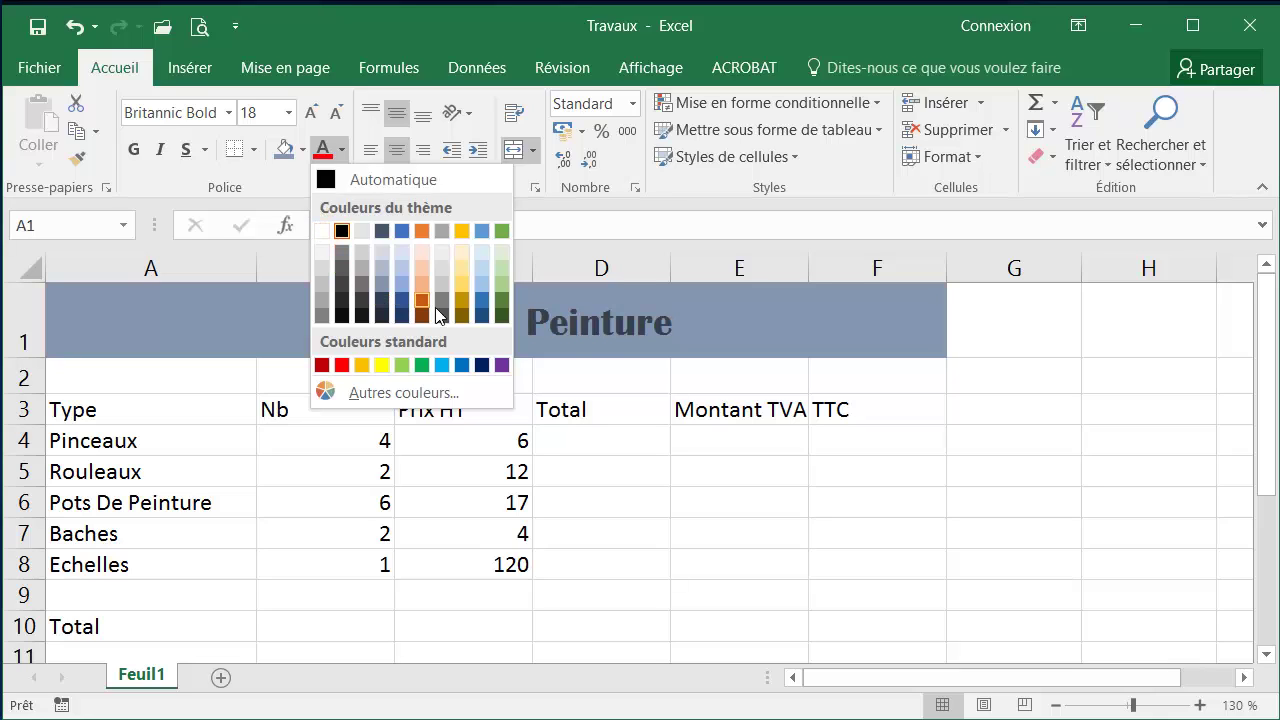
click(322, 231)
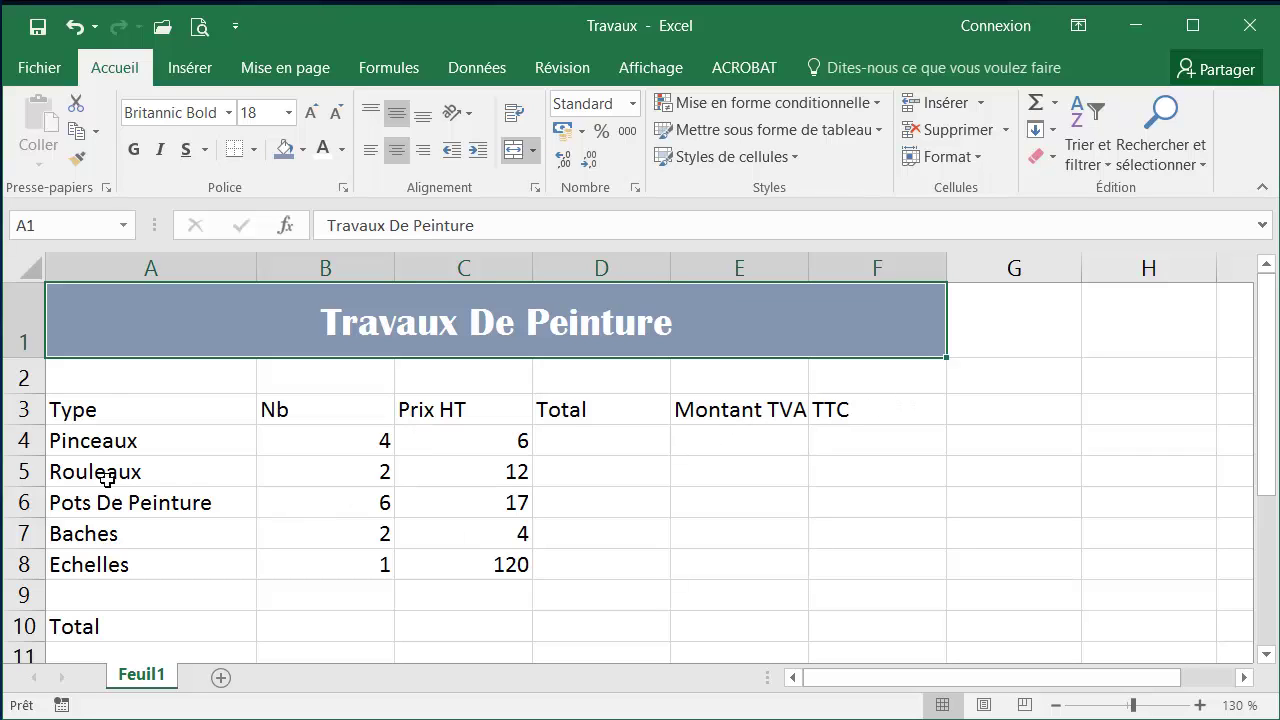
Centre the labels in cells A3 to A8 and the headers in B3 to F3 horizontally.
click(108, 407)
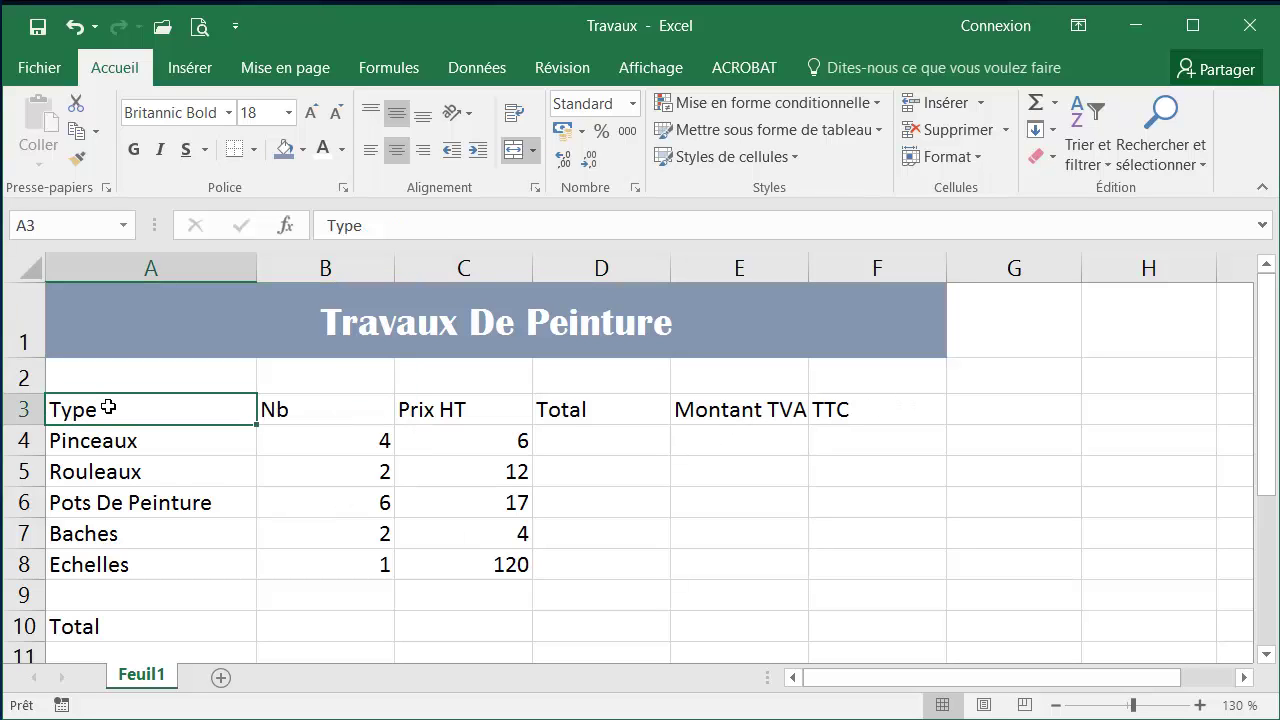
drag(108, 417, 97, 565)
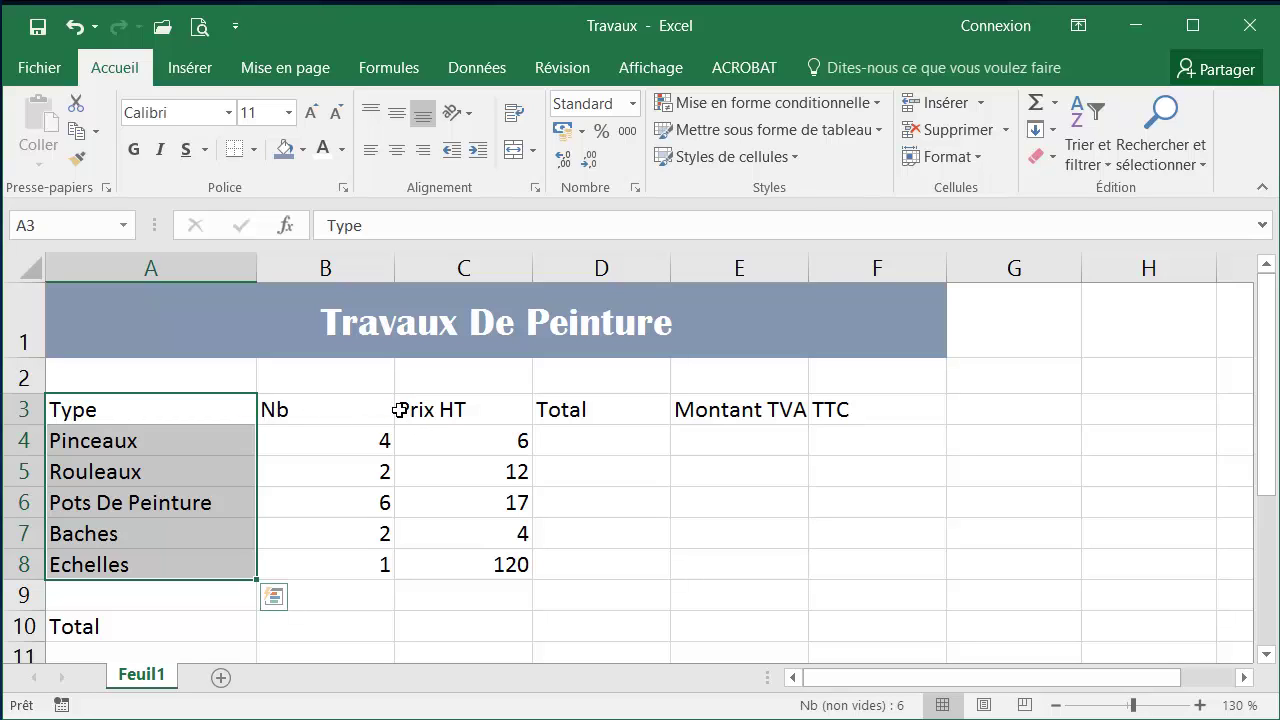
ctrl+click(306, 408)
drag(306, 408, 866, 408)
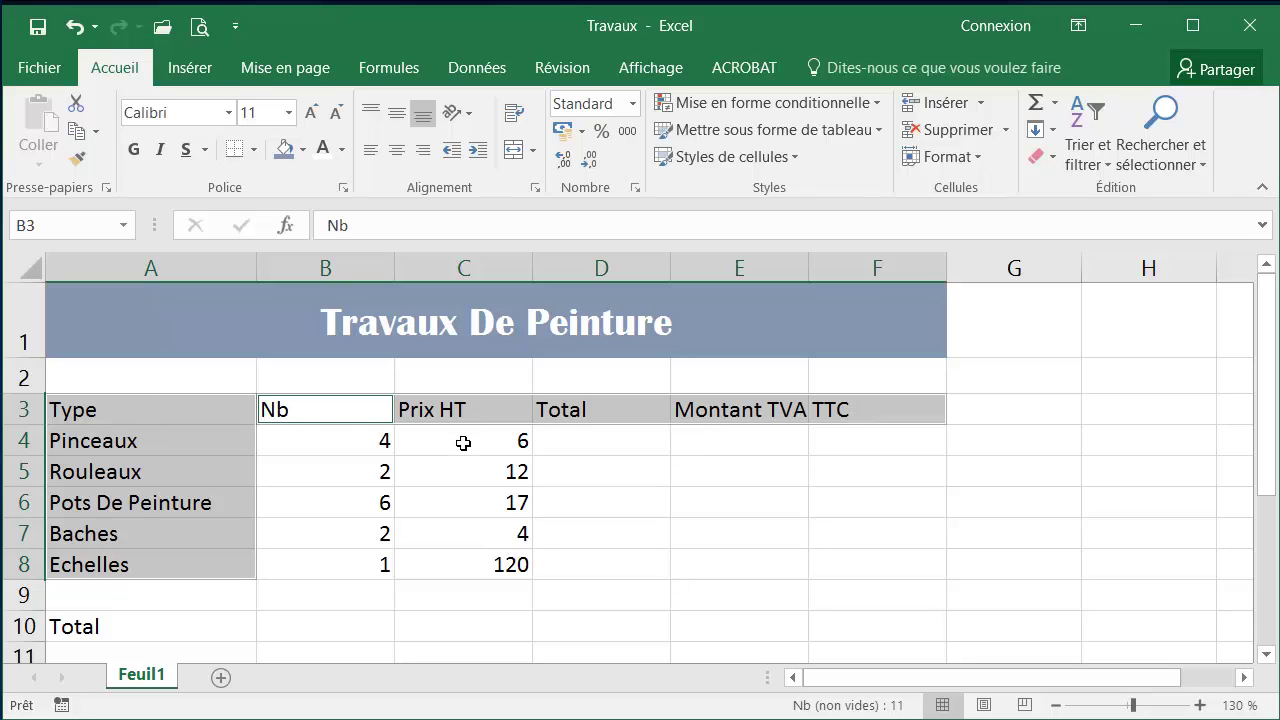
click(399, 152)
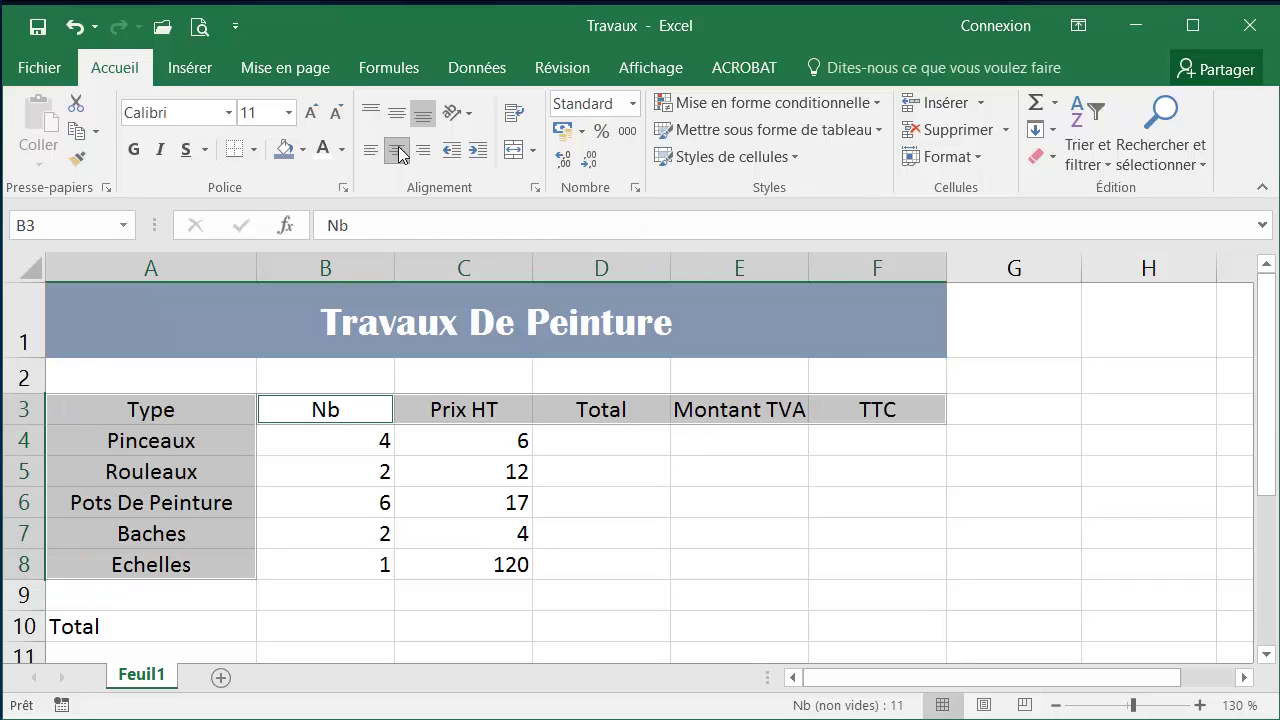
Fill cells A3 to A8 and B3 to F3 with the lightest blue-grey theme colour and make their text dark grey.
click(304, 150)
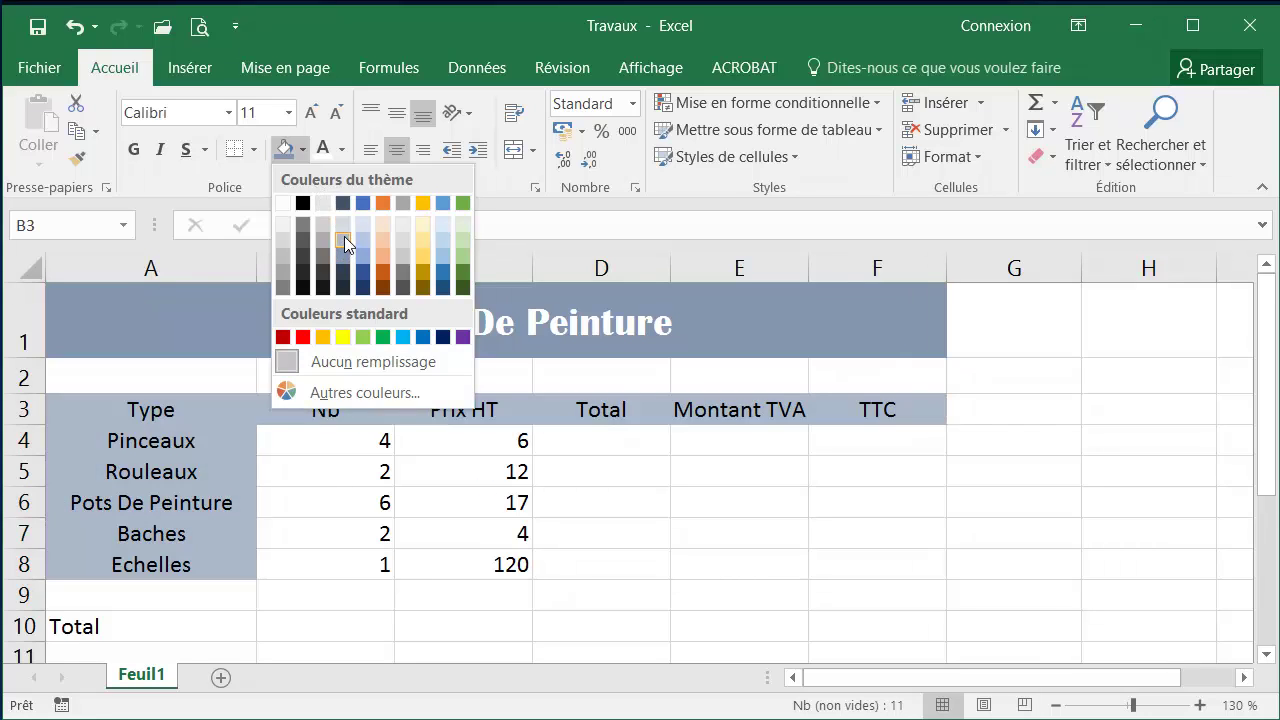
click(344, 227)
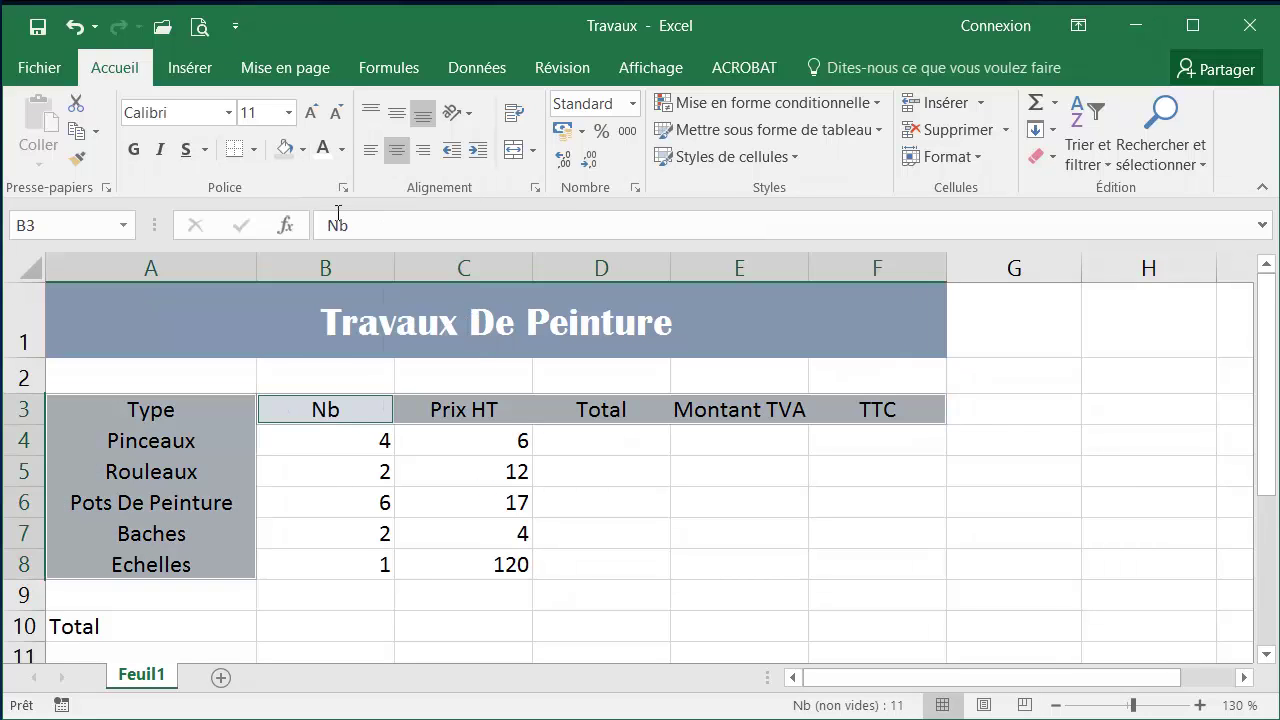
click(343, 151)
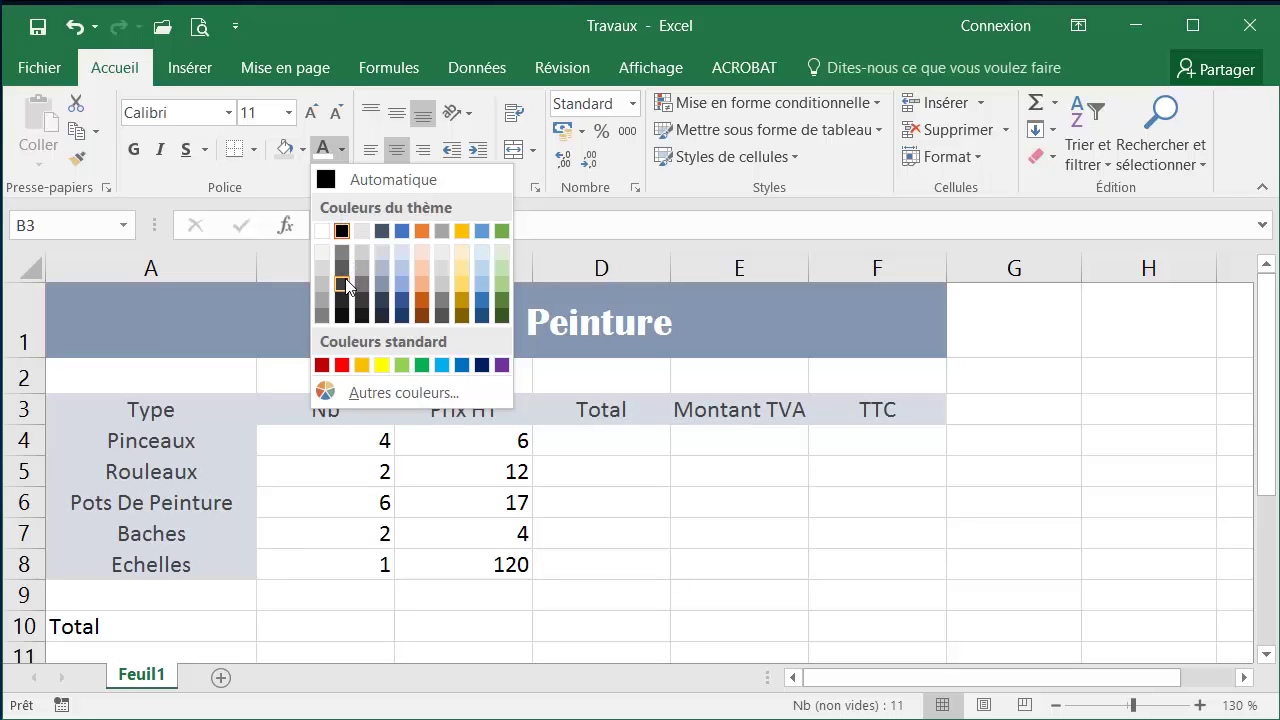
click(345, 285)
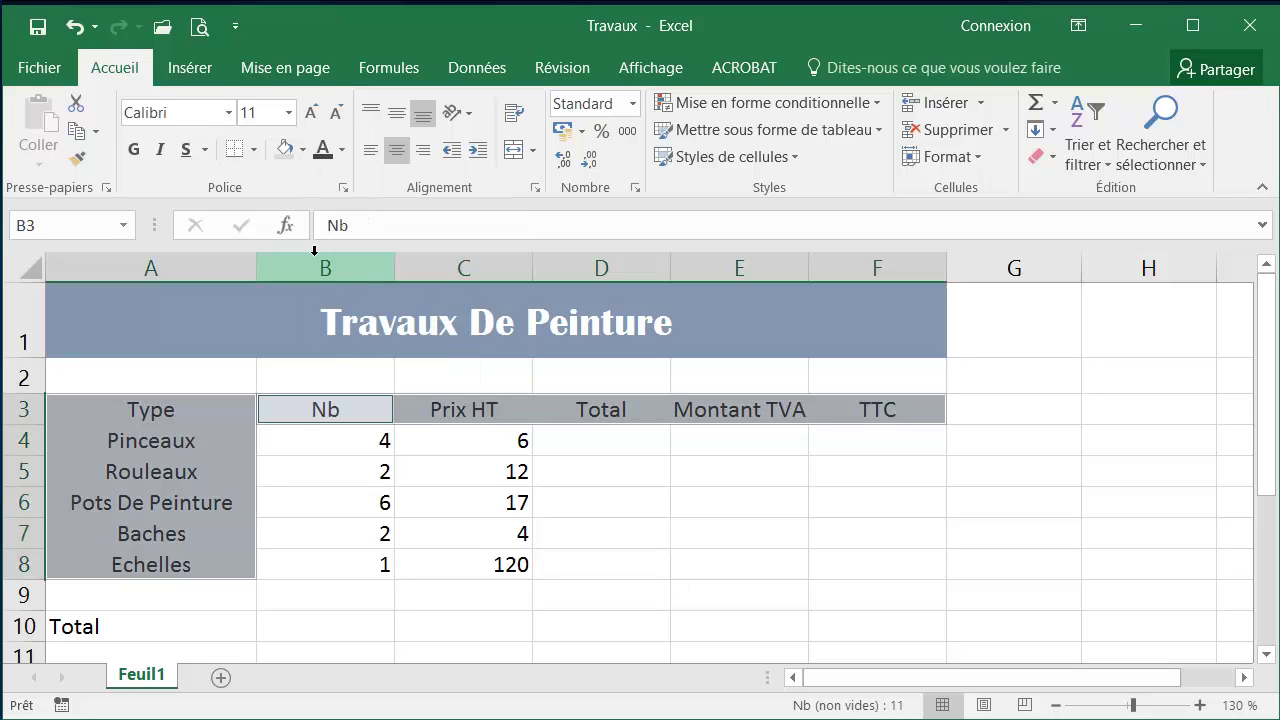
click(282, 471)
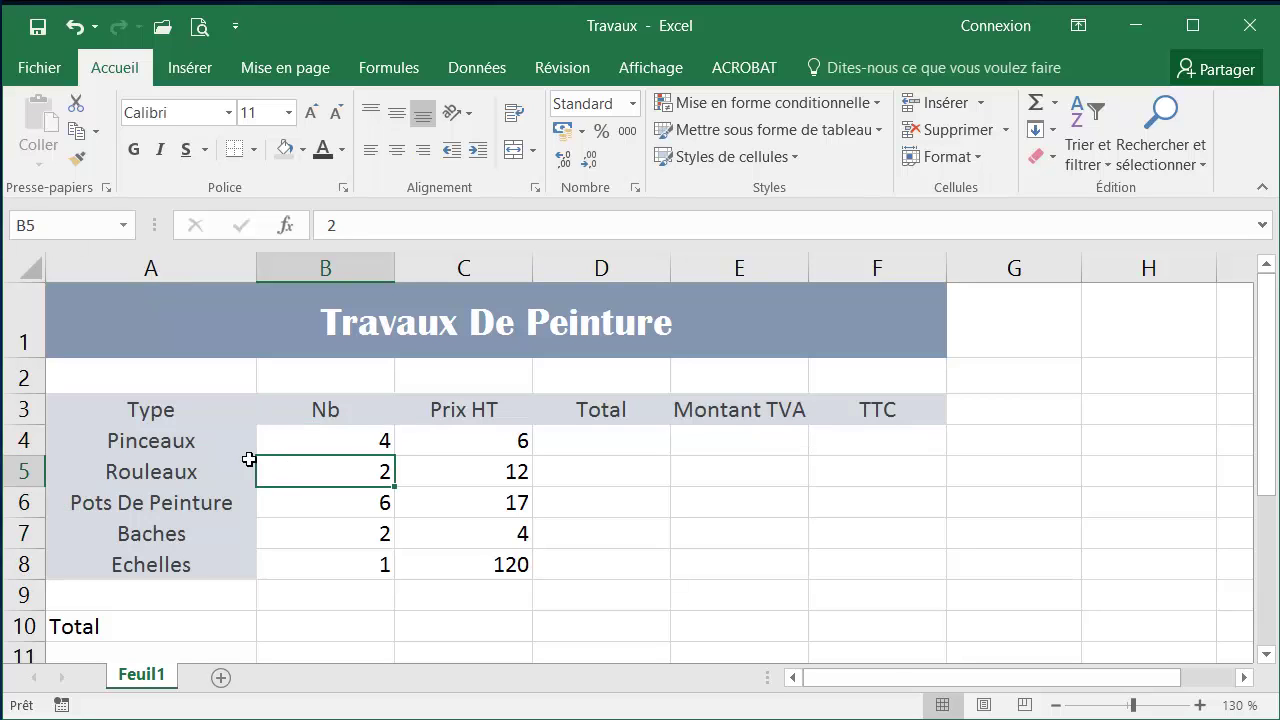
scroll(270, 428, down, 1)
scroll(270, 425, up, 1)
Copy the formatting of the Type cell A3 onto the Total cell A10.
click(157, 409)
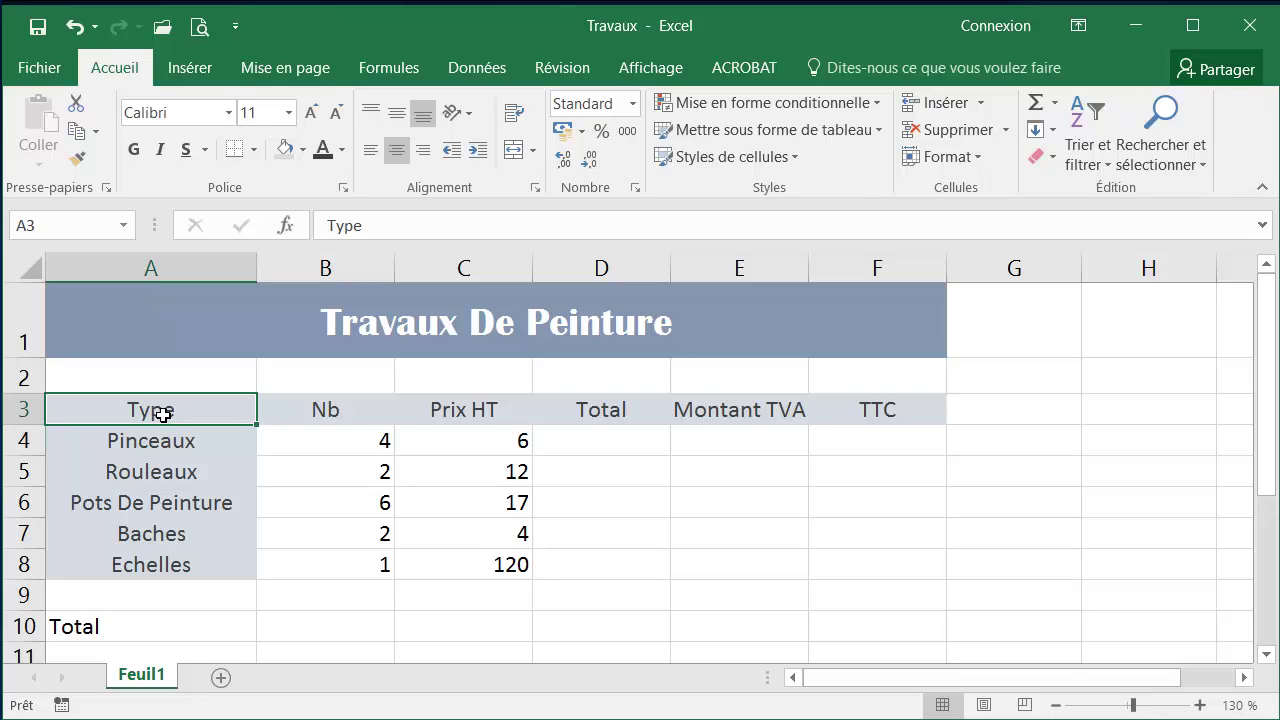
click(80, 165)
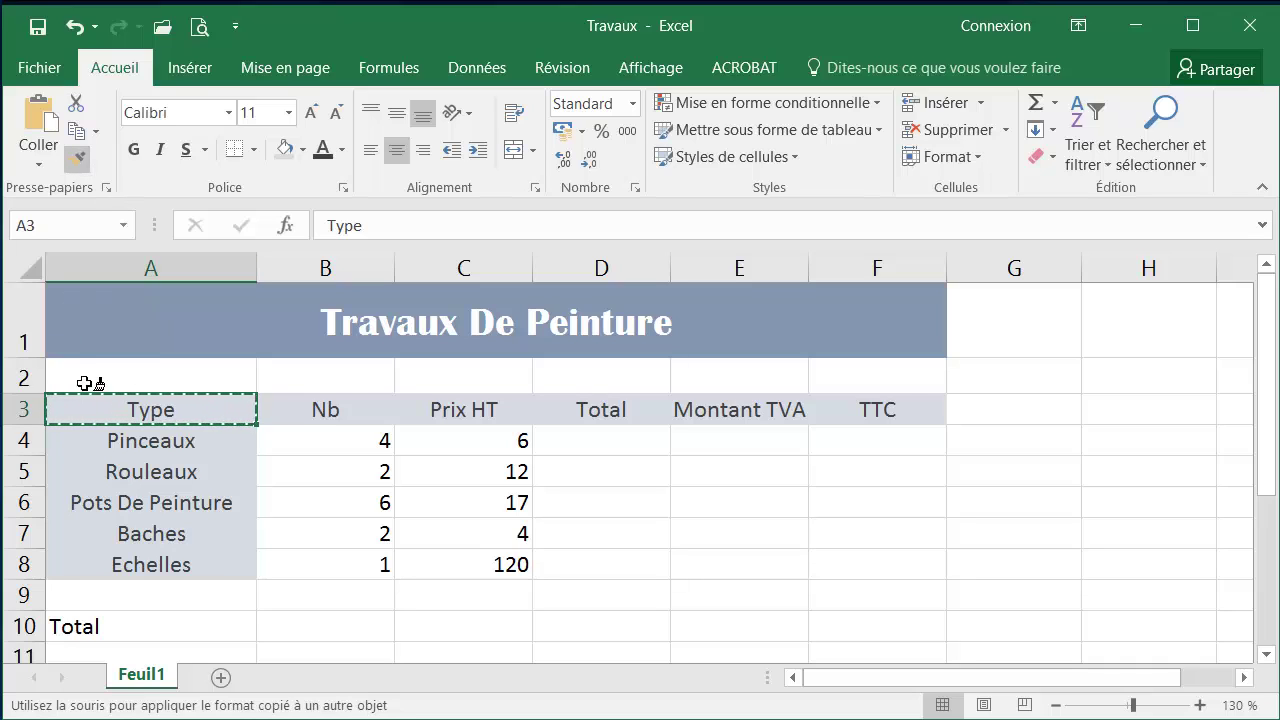
click(112, 628)
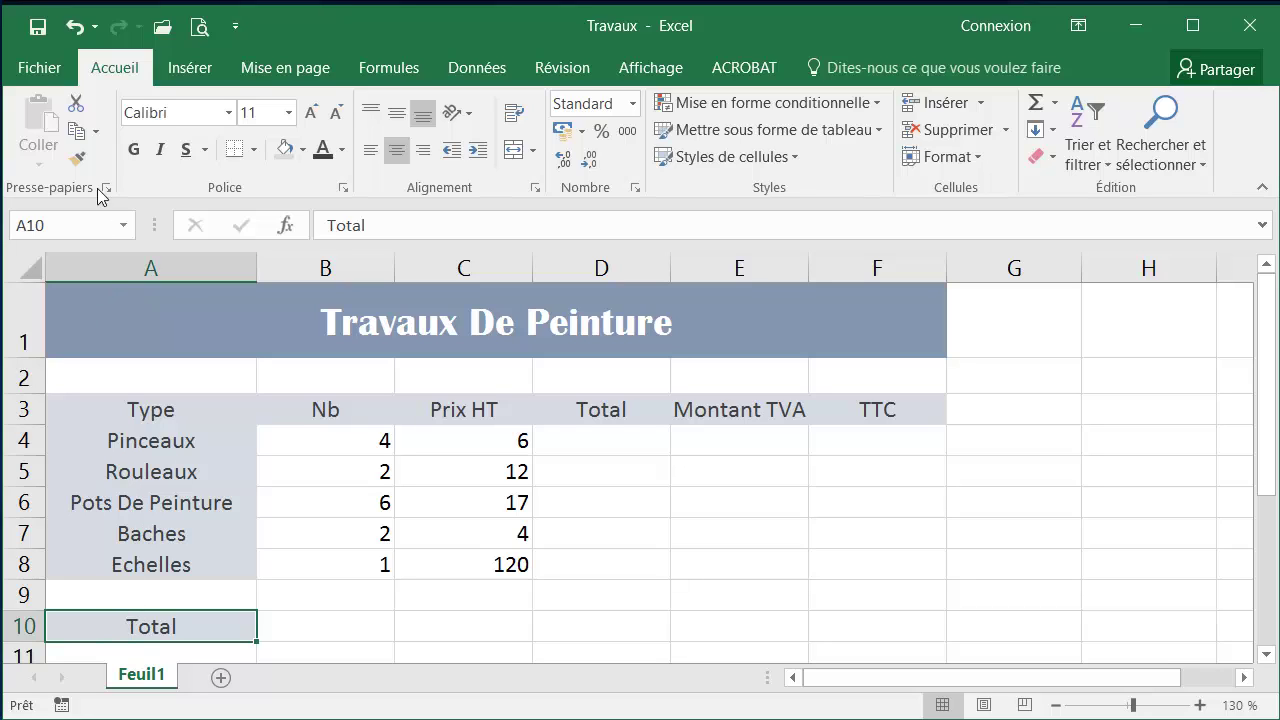
Save the workbook and check the table in the print preview, returning to the sheet.
click(41, 32)
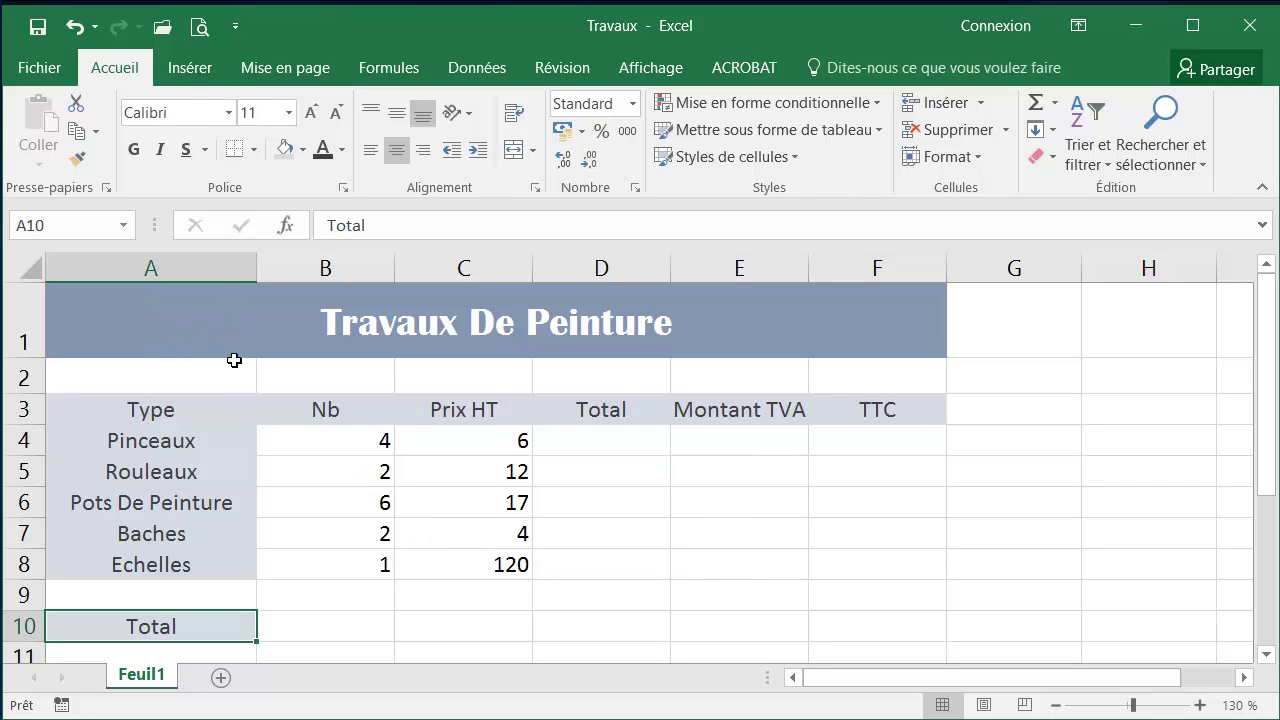
click(199, 28)
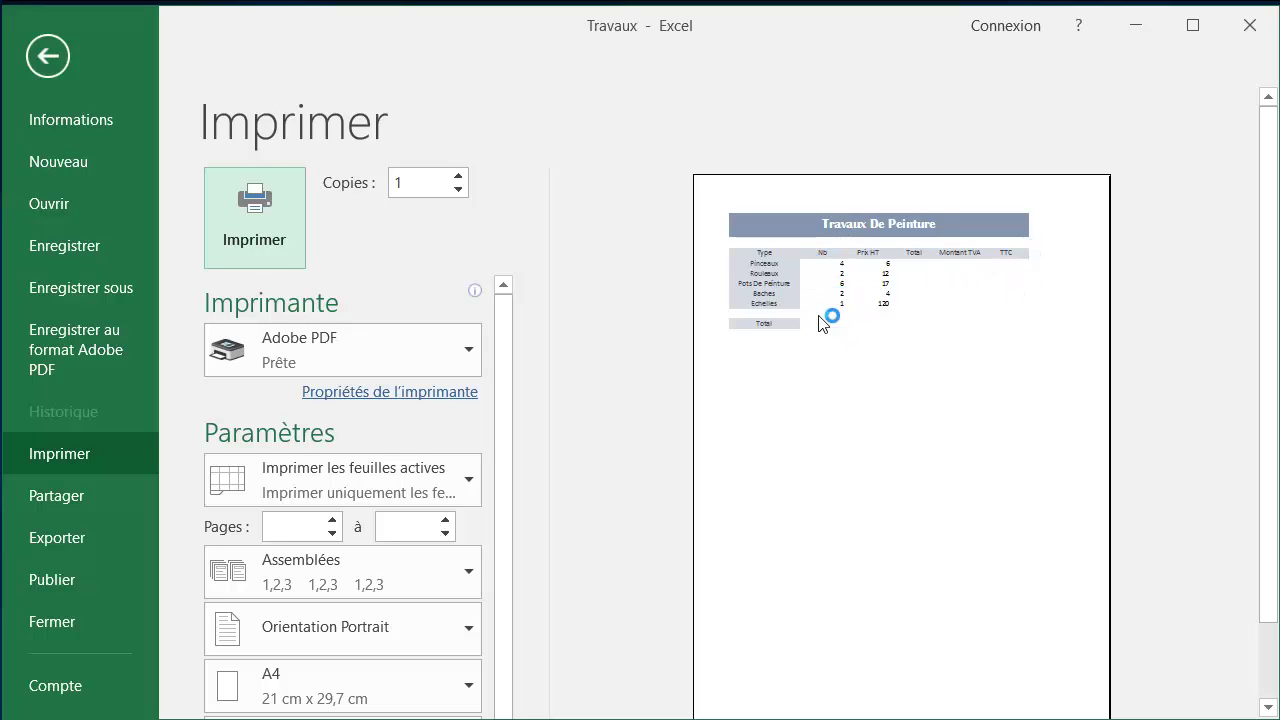
click(47, 58)
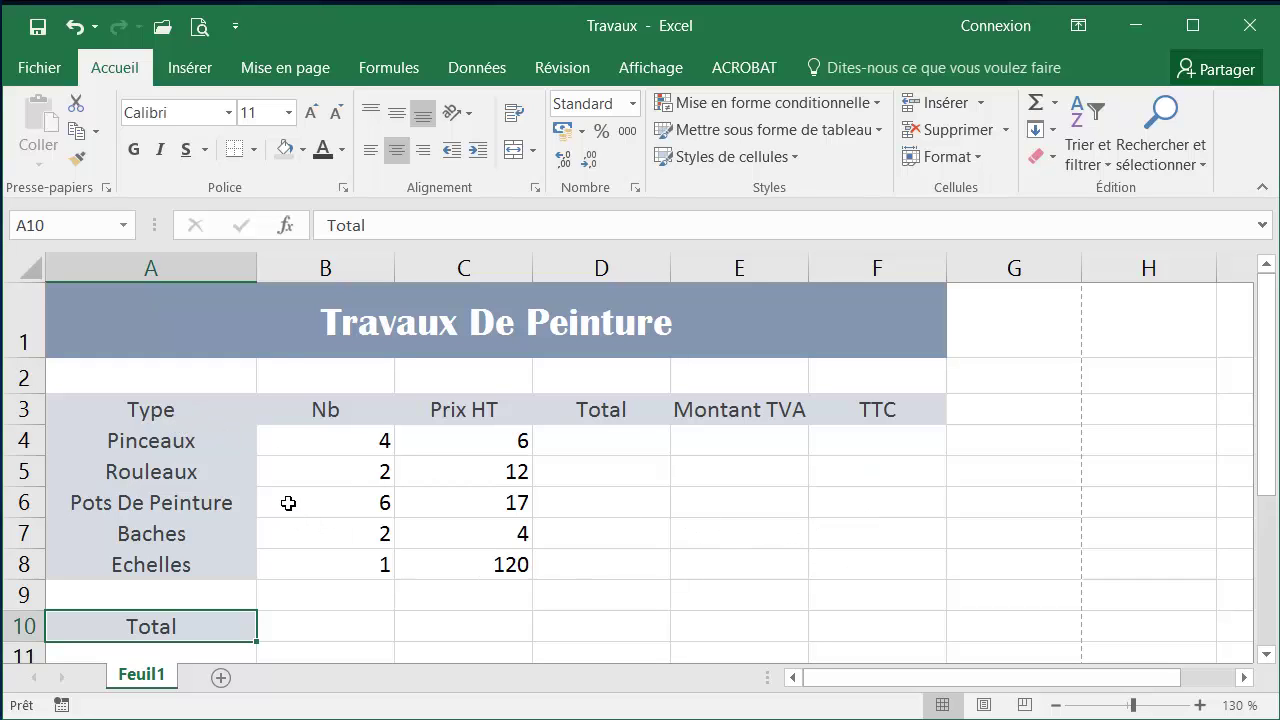
Apply all borders to the whole table in cells A3 to F8.
click(207, 407)
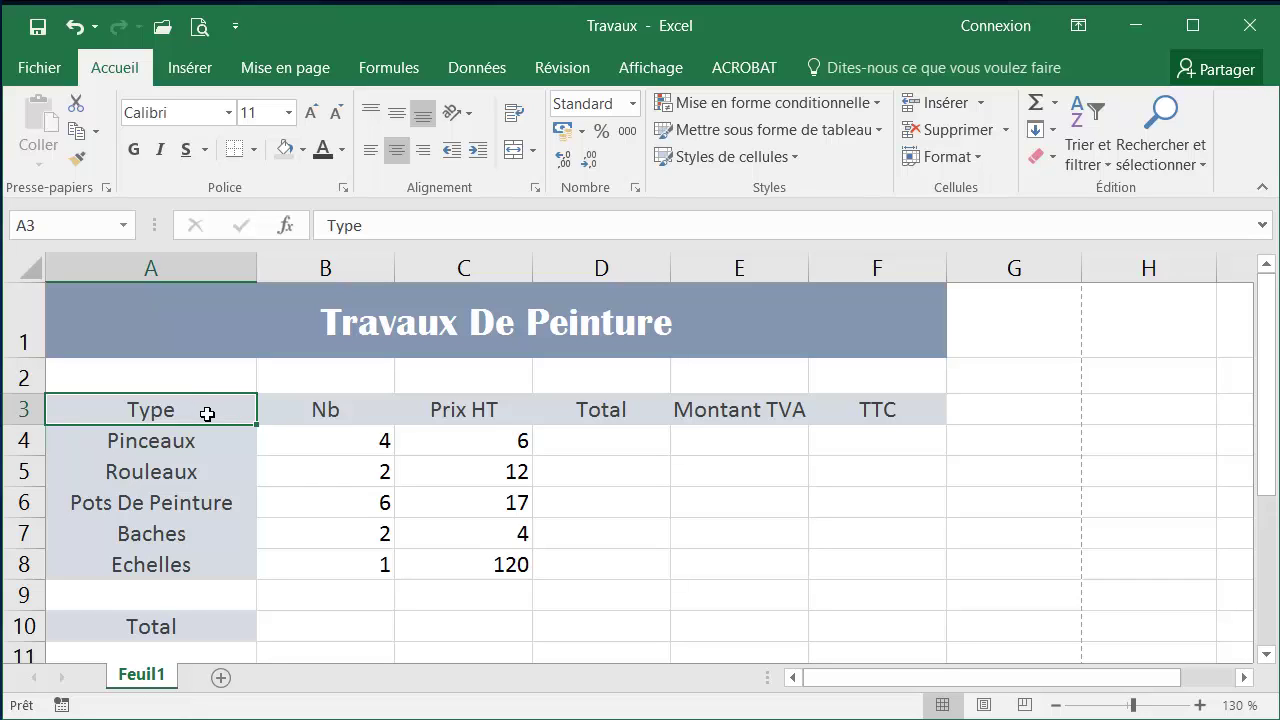
key(ctrl+a)
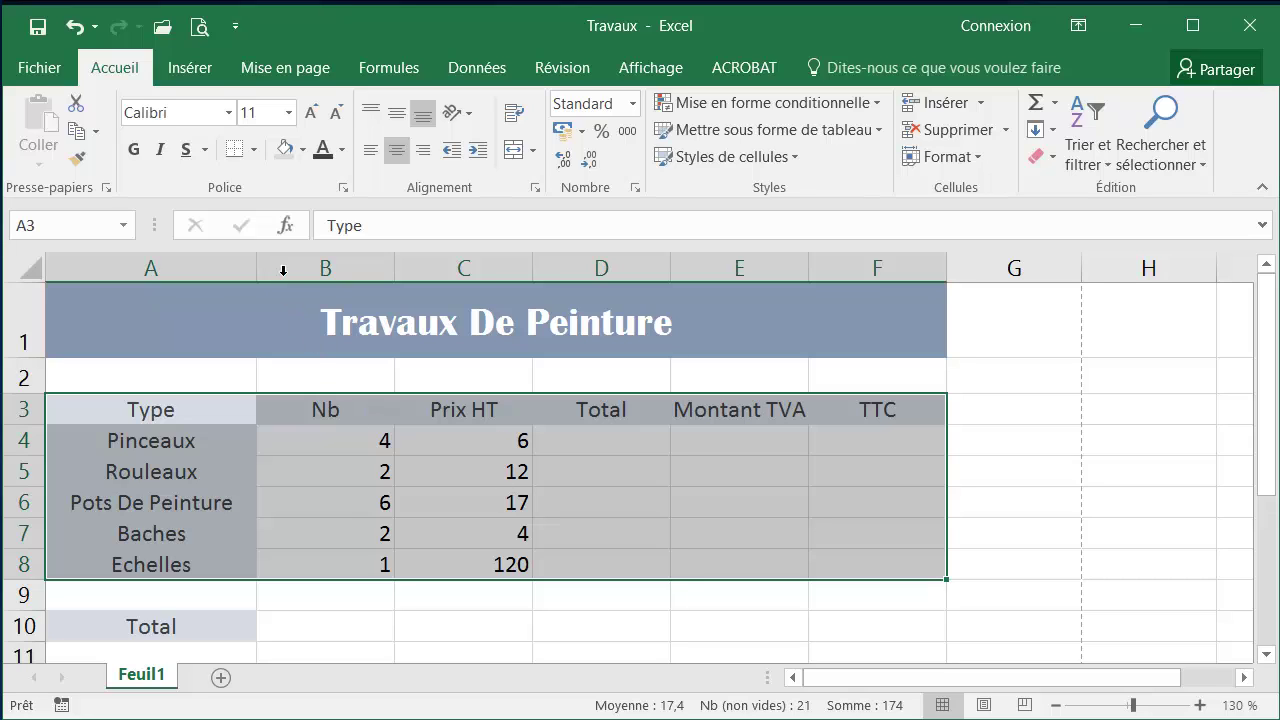
click(256, 150)
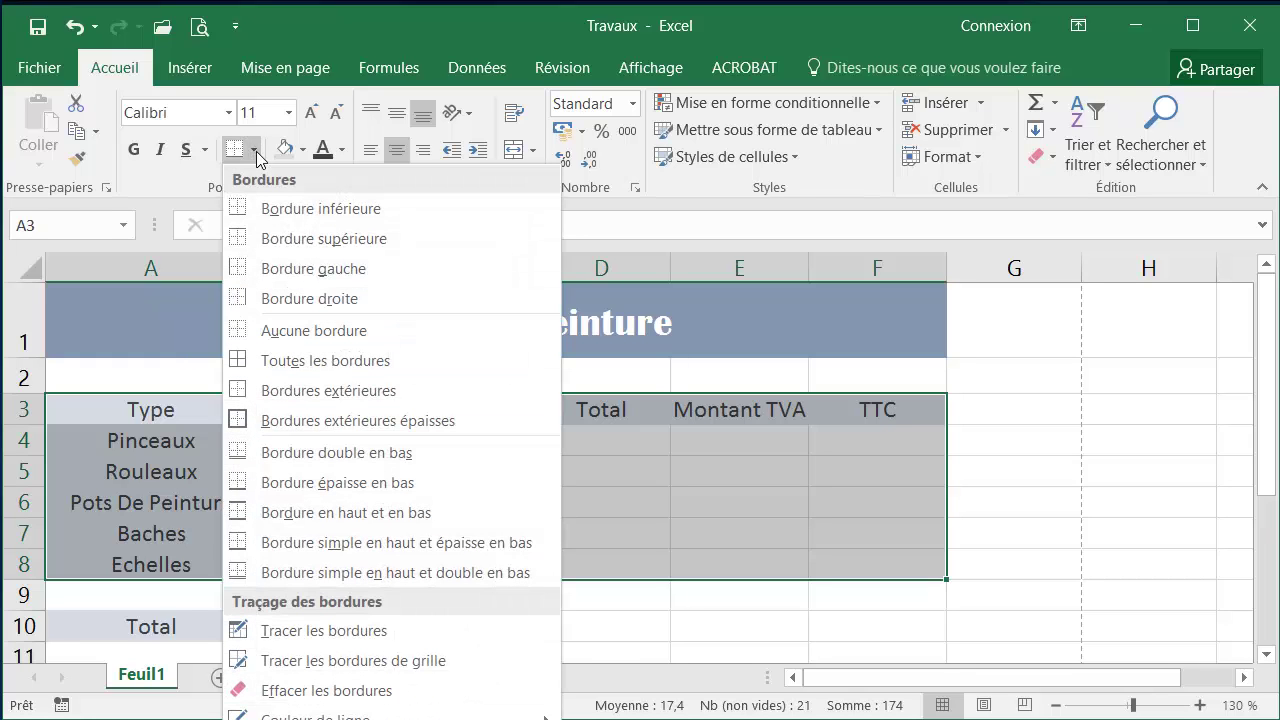
click(258, 366)
click(253, 466)
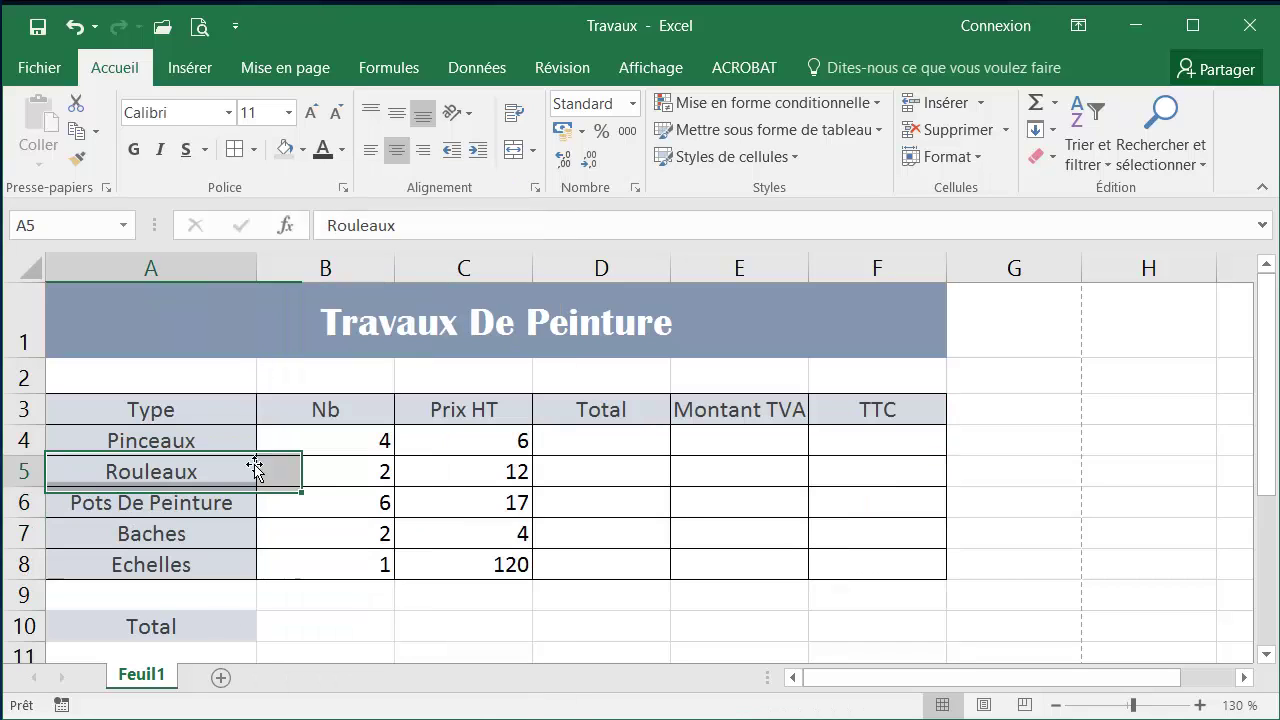
click(269, 362)
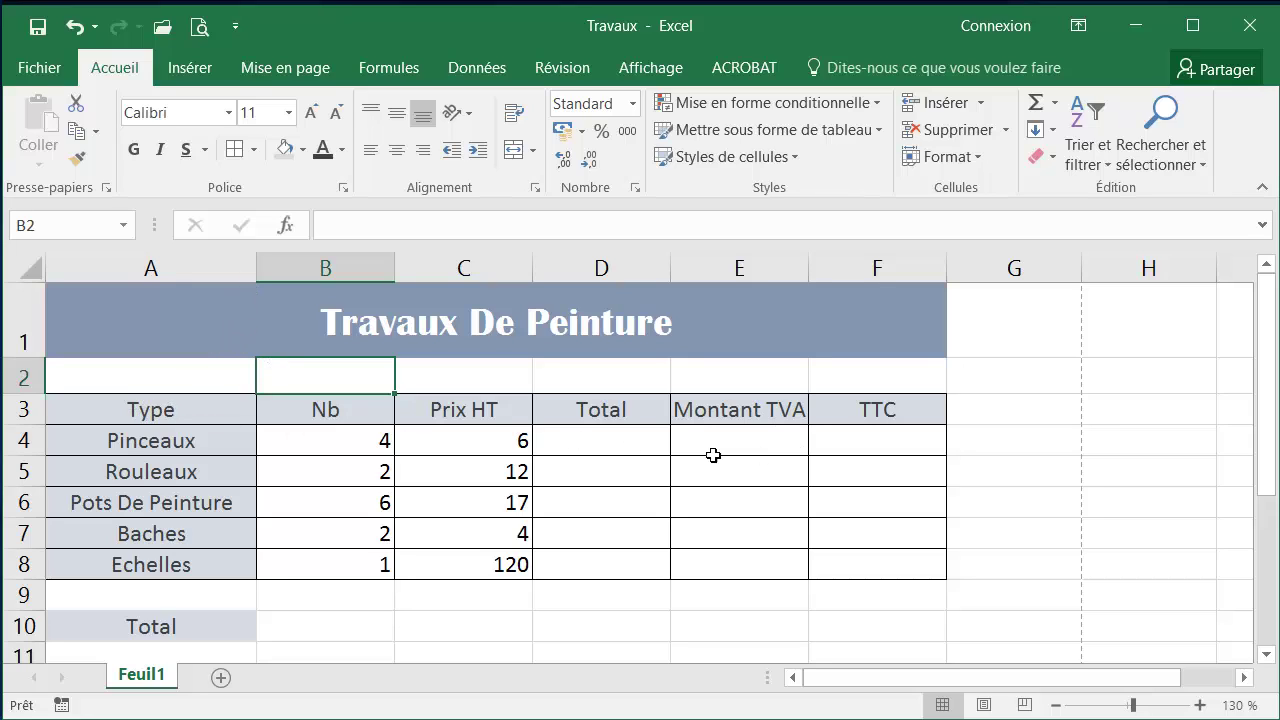
click(138, 476)
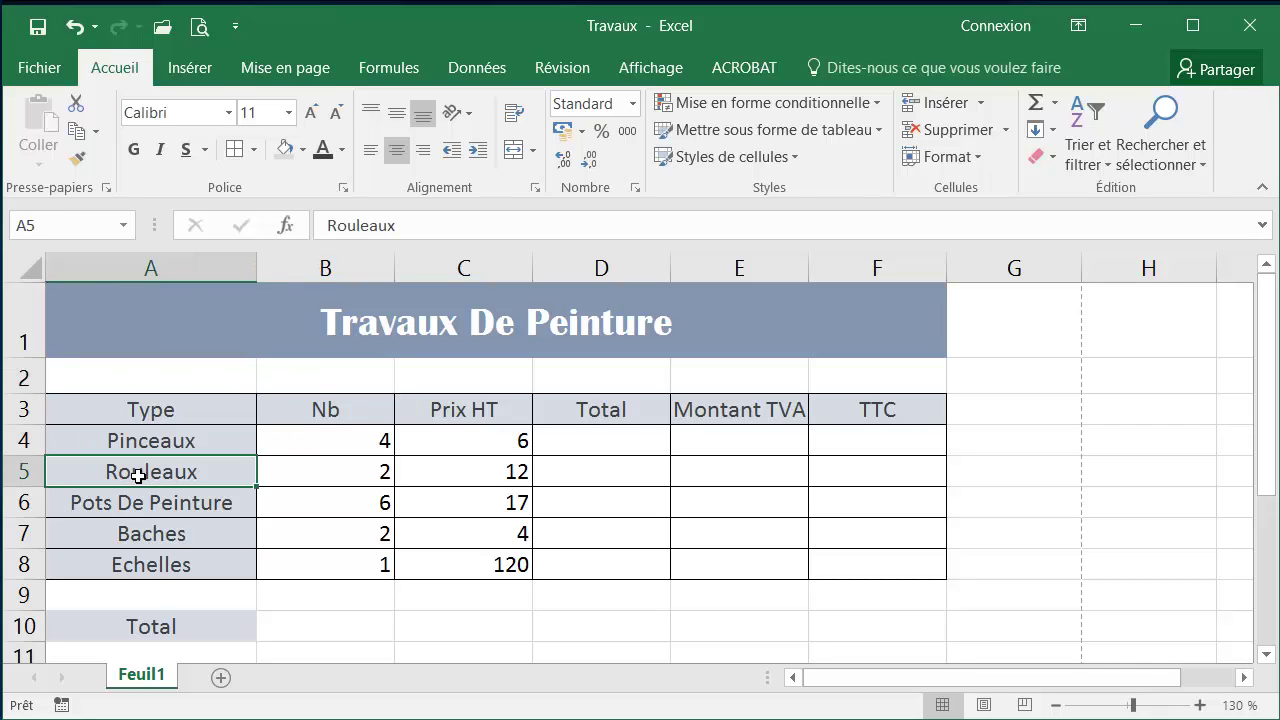
Set the inner borders of table cells A3 to F8 to a medium dashed line in the grey shade of the black theme colour.
key(ctrl+a)
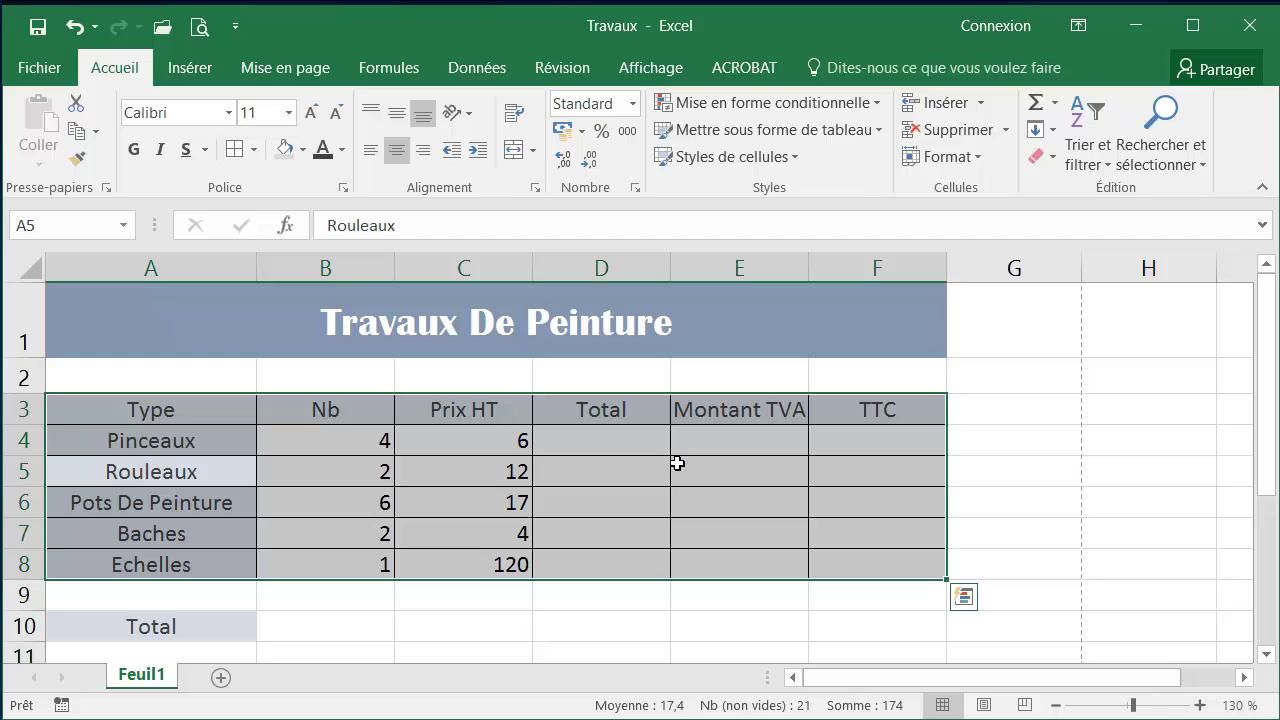
click(255, 152)
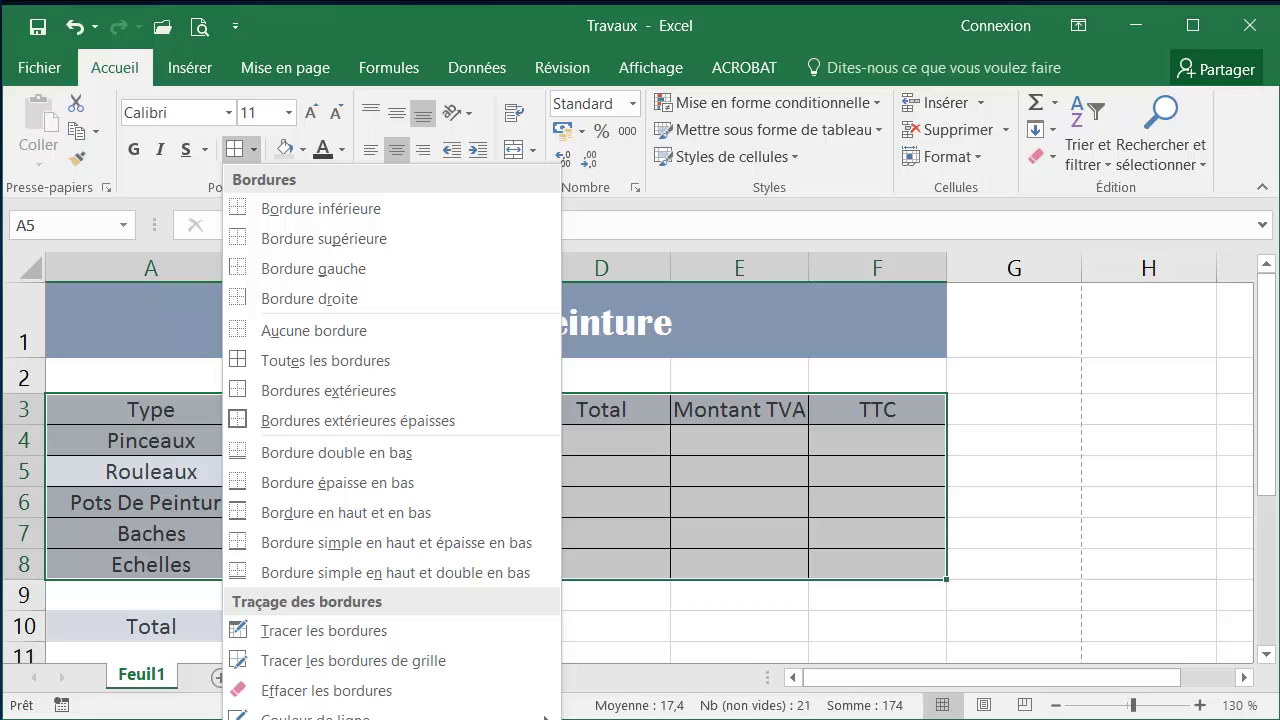
click(345, 718)
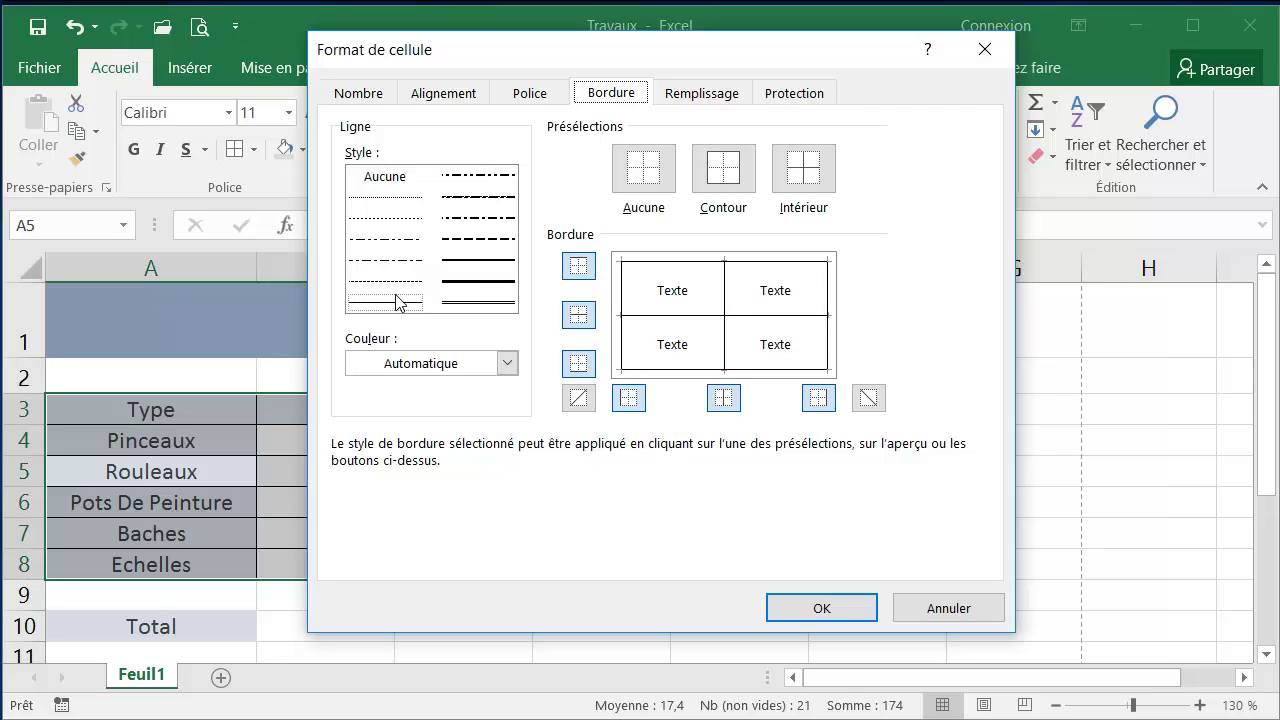
click(455, 240)
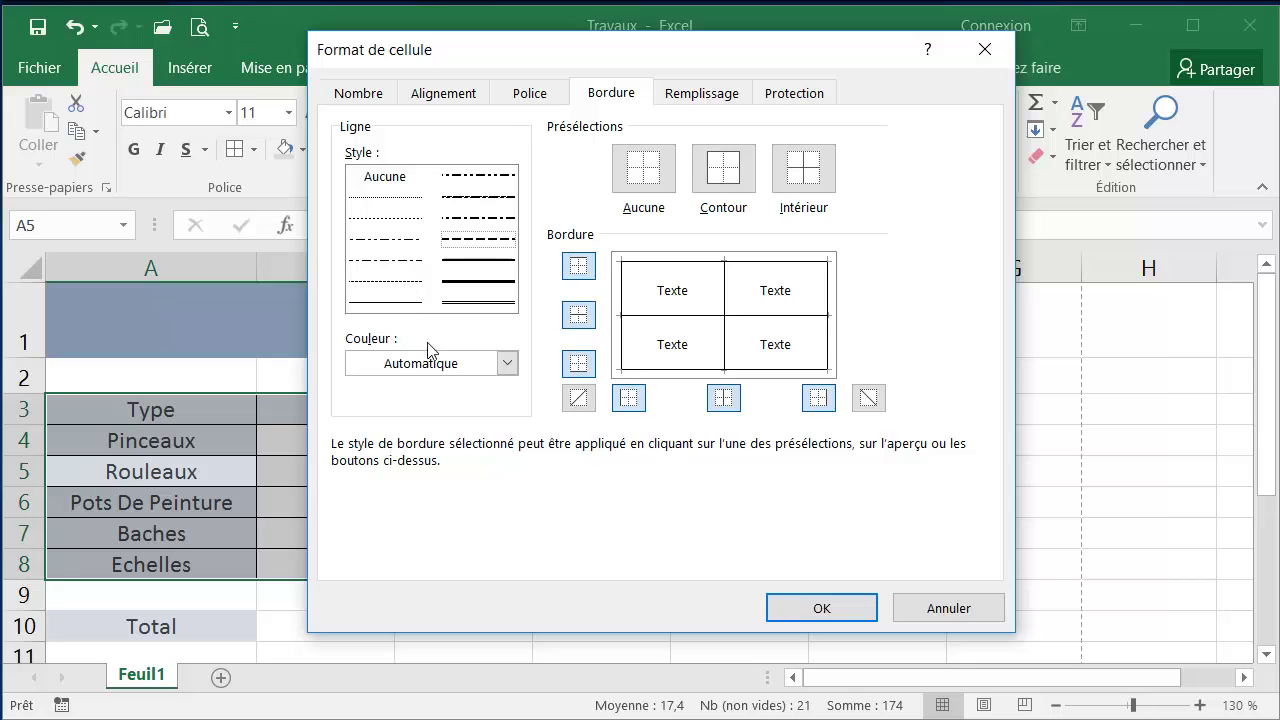
click(455, 366)
click(455, 366)
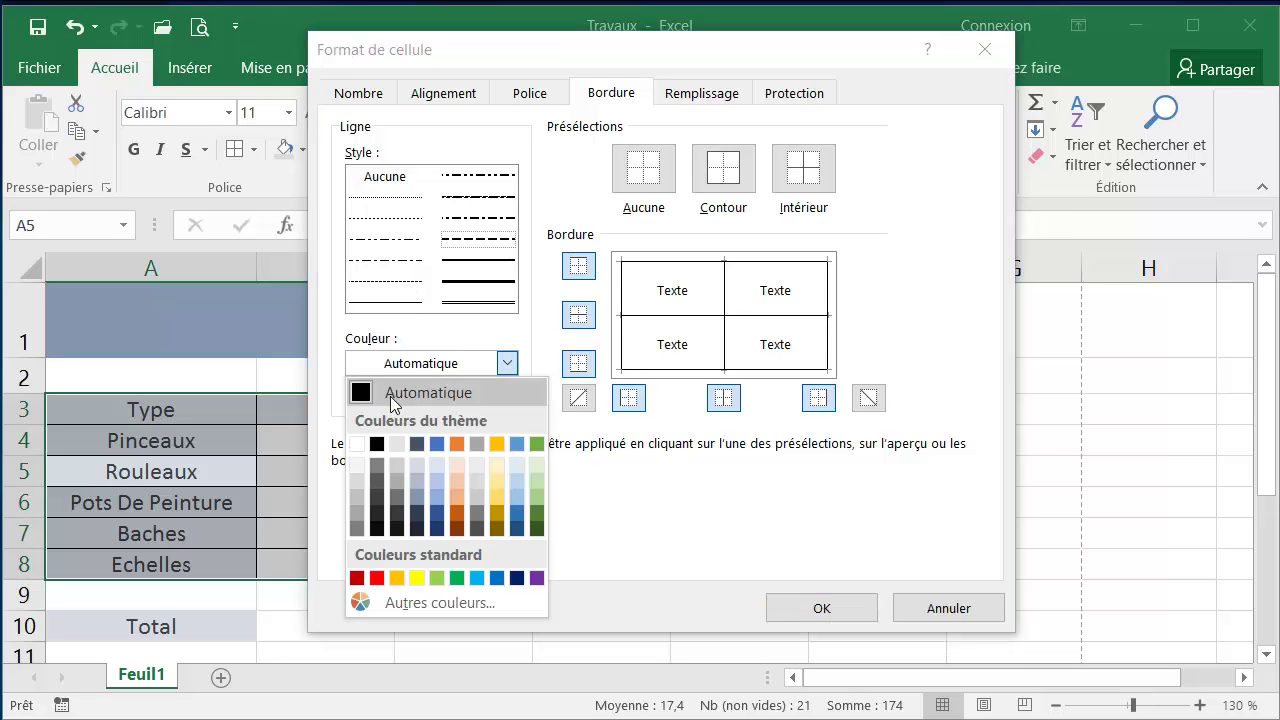
click(377, 467)
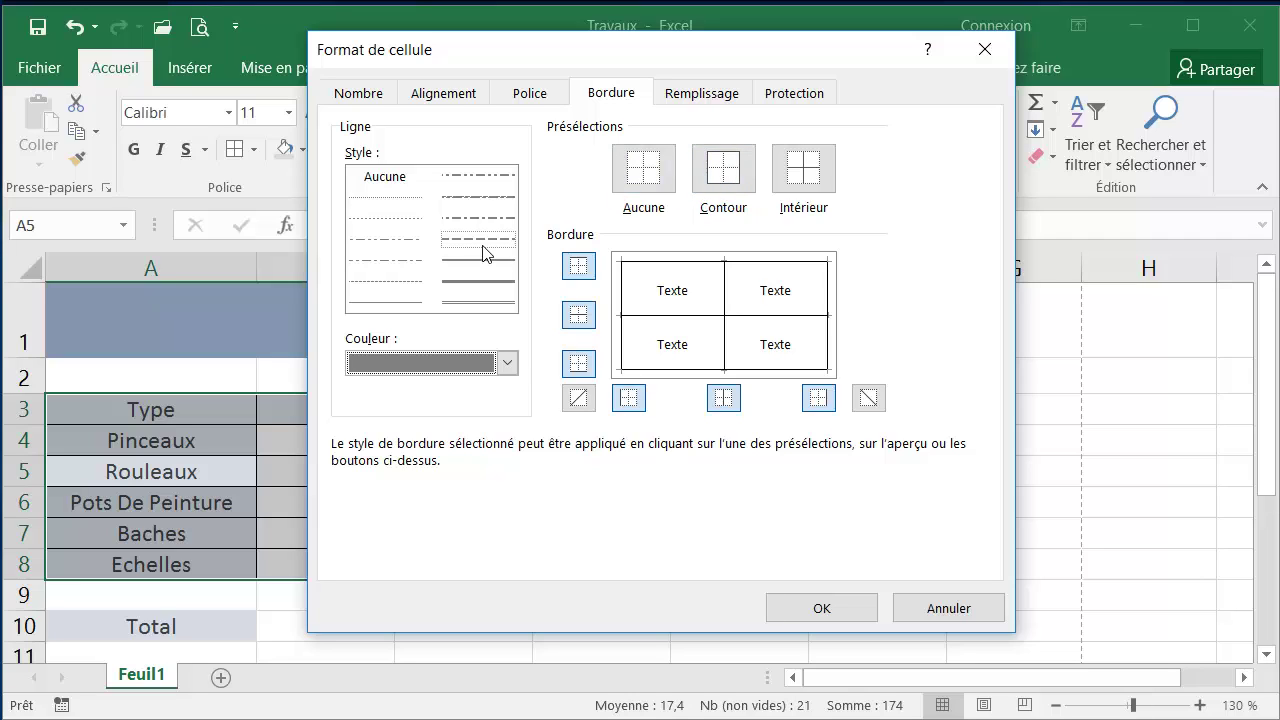
click(813, 186)
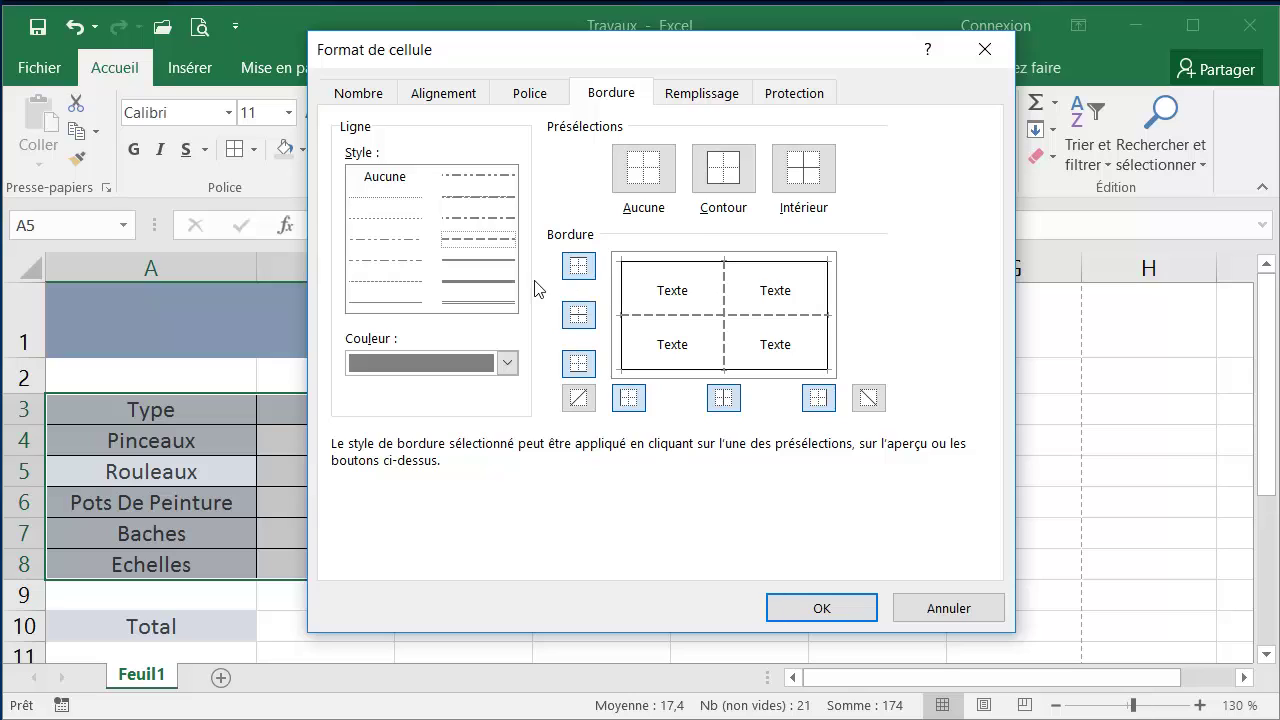
Outline table cells A3 to F8 with a thick solid grey border, and save the workbook.
click(464, 284)
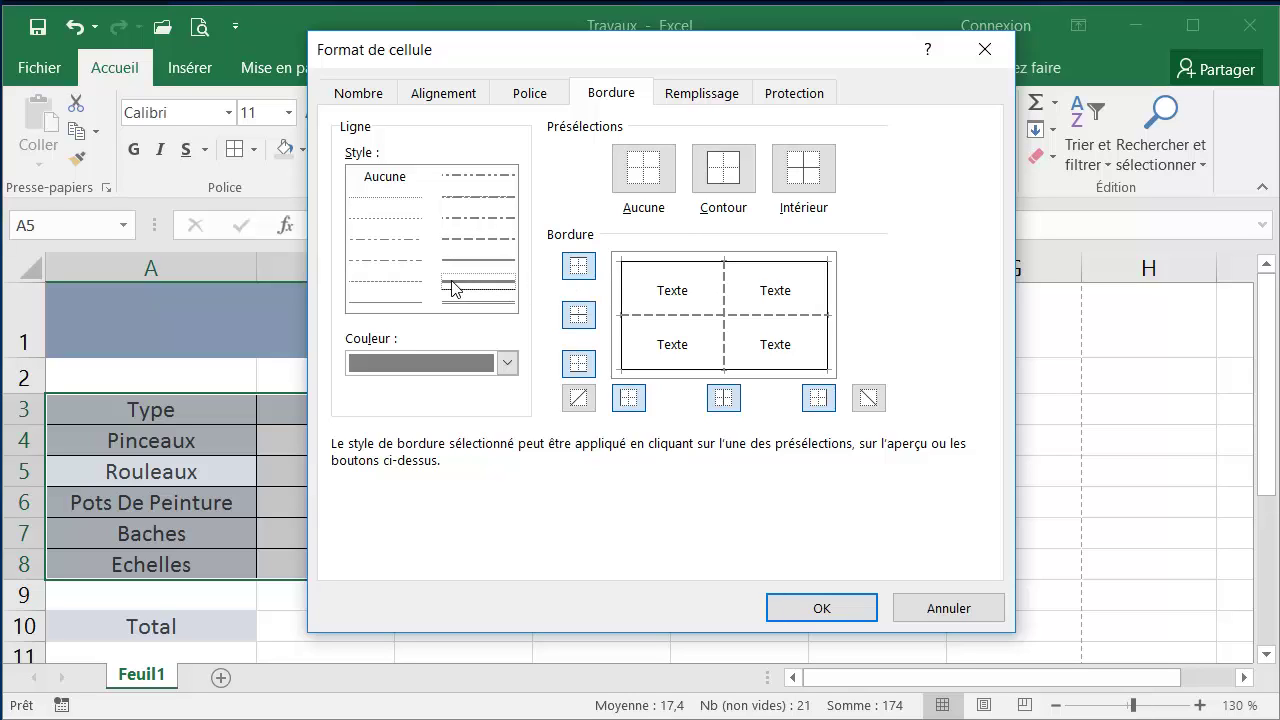
click(506, 287)
click(724, 180)
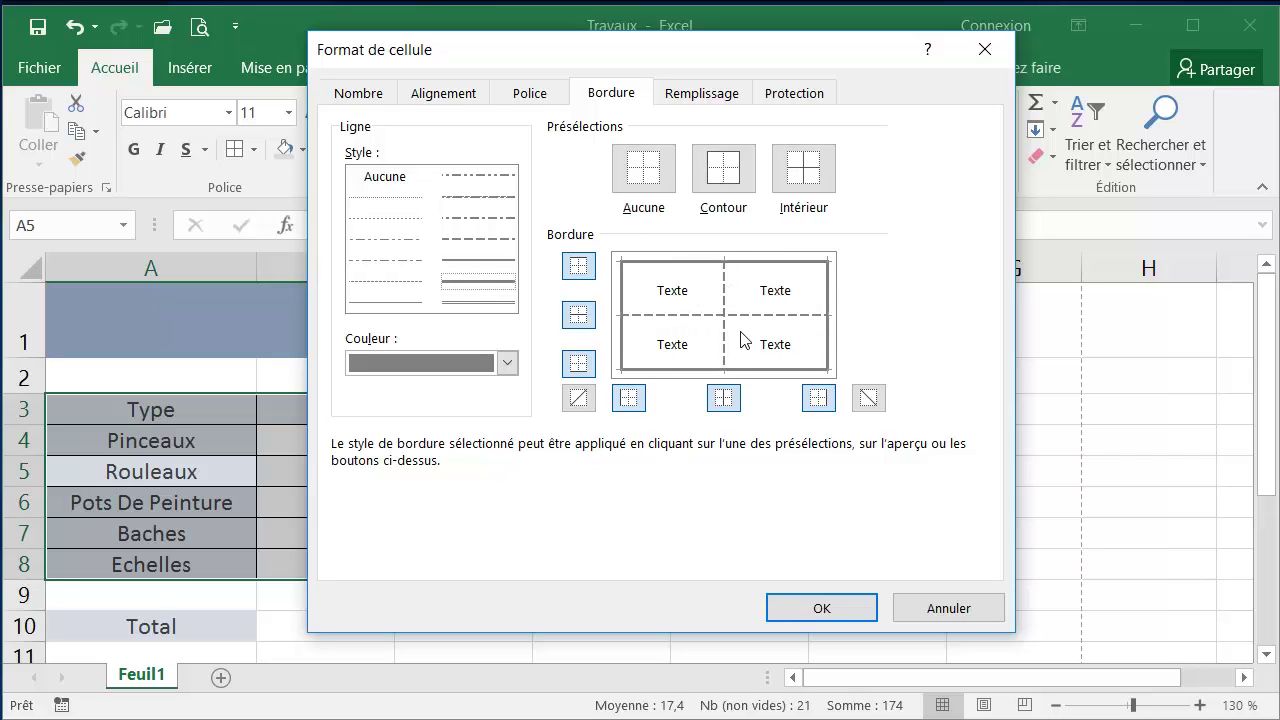
click(800, 610)
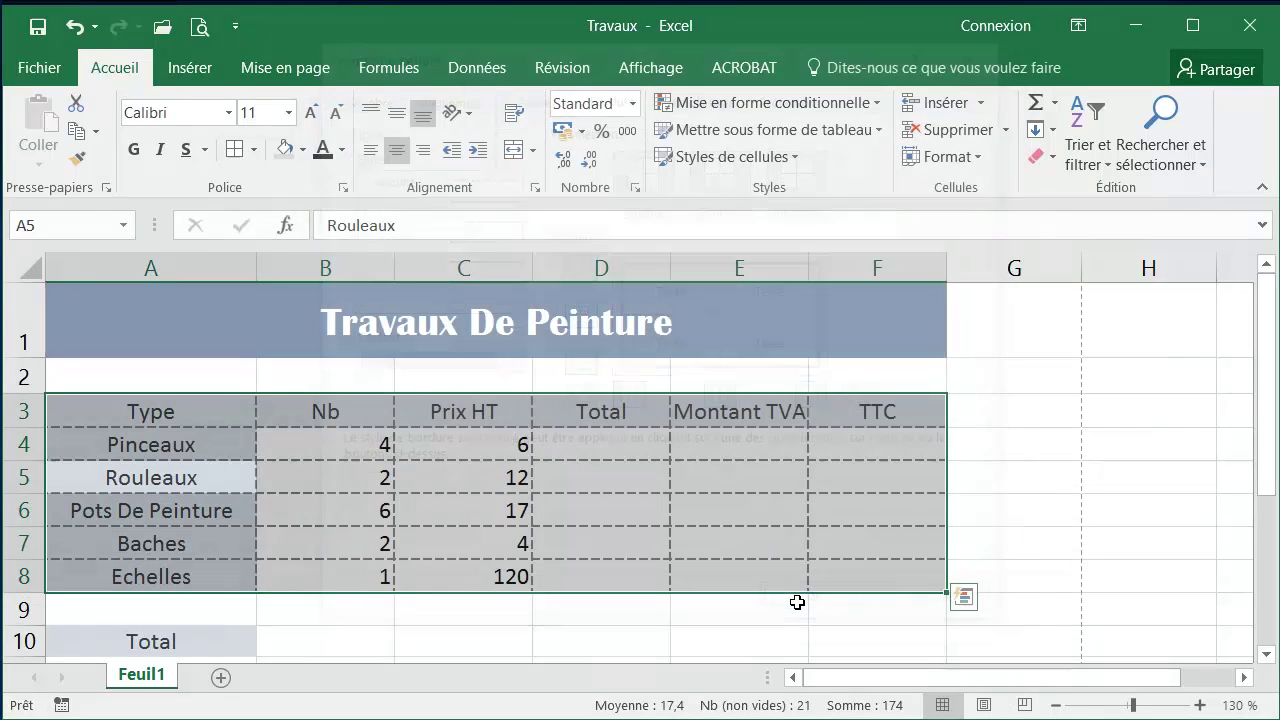
click(681, 464)
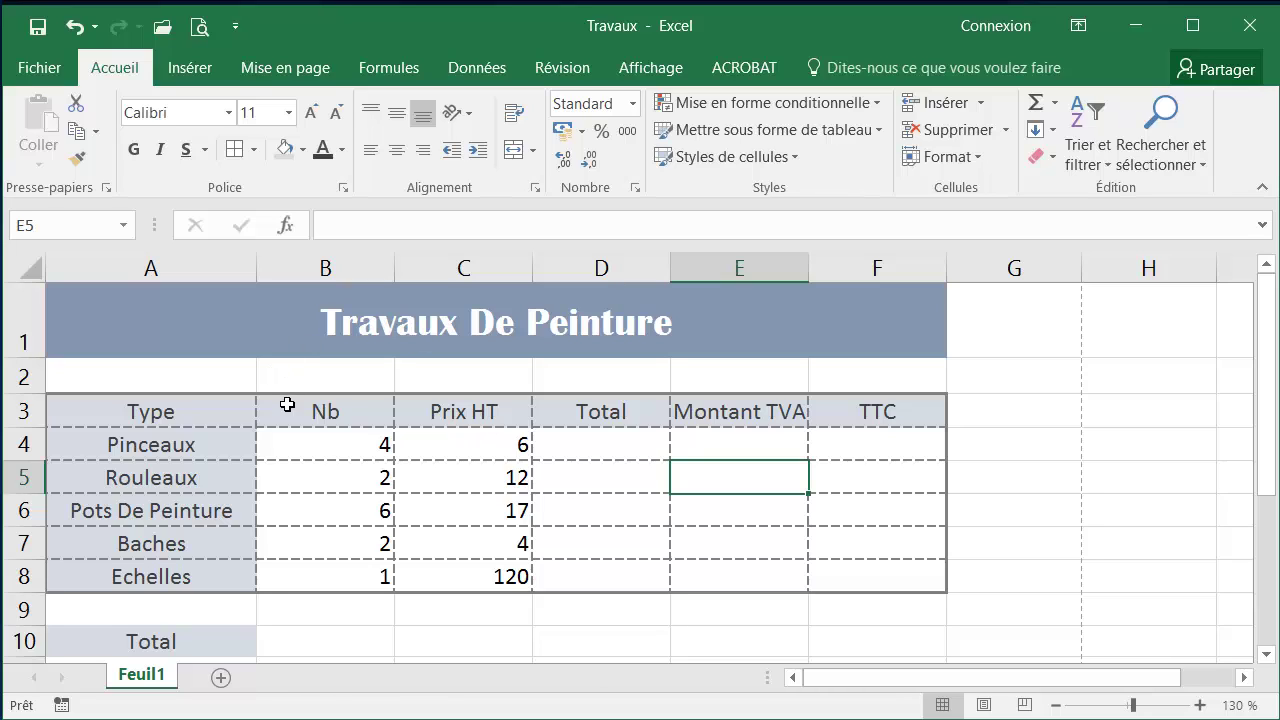
click(38, 30)
click(619, 532)
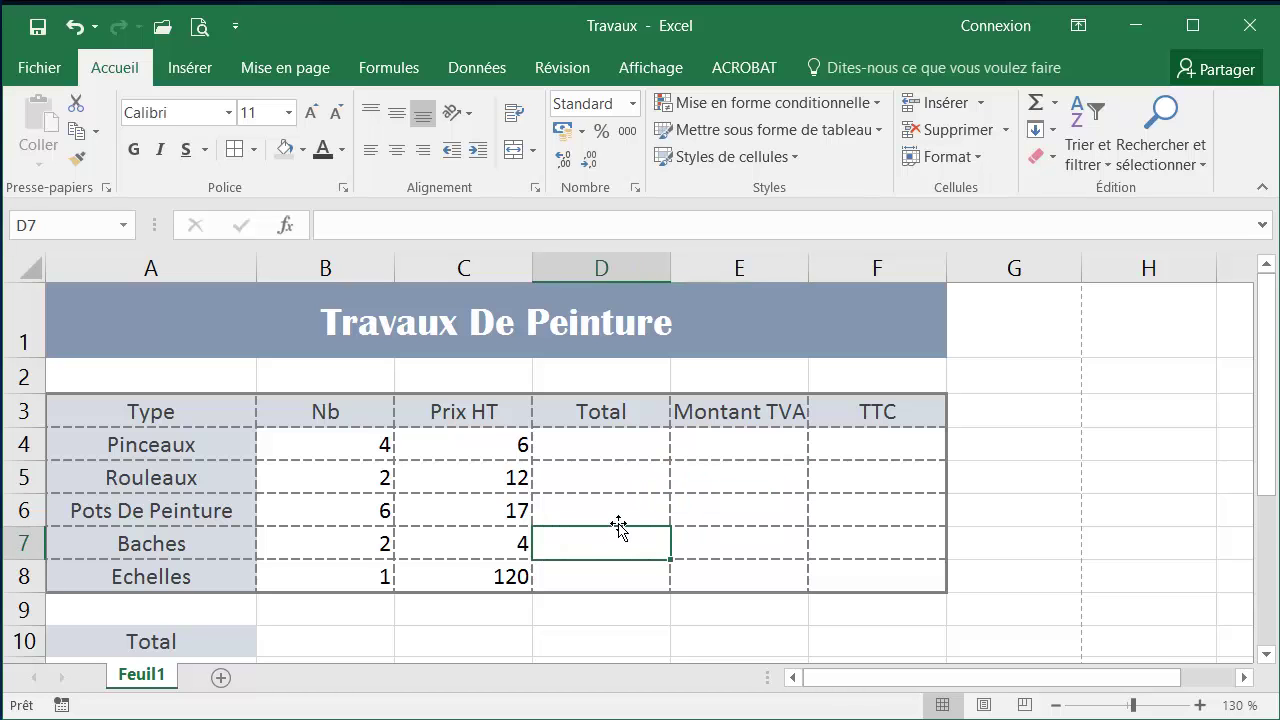
Apply thick solid borders in the same grey around and between the cells of the Total row, A10 to F10.
scroll(618, 528, down, 1)
scroll(618, 528, up, 1)
scroll(284, 500, down, 1)
scroll(206, 498, up, 1)
drag(163, 638, 845, 630)
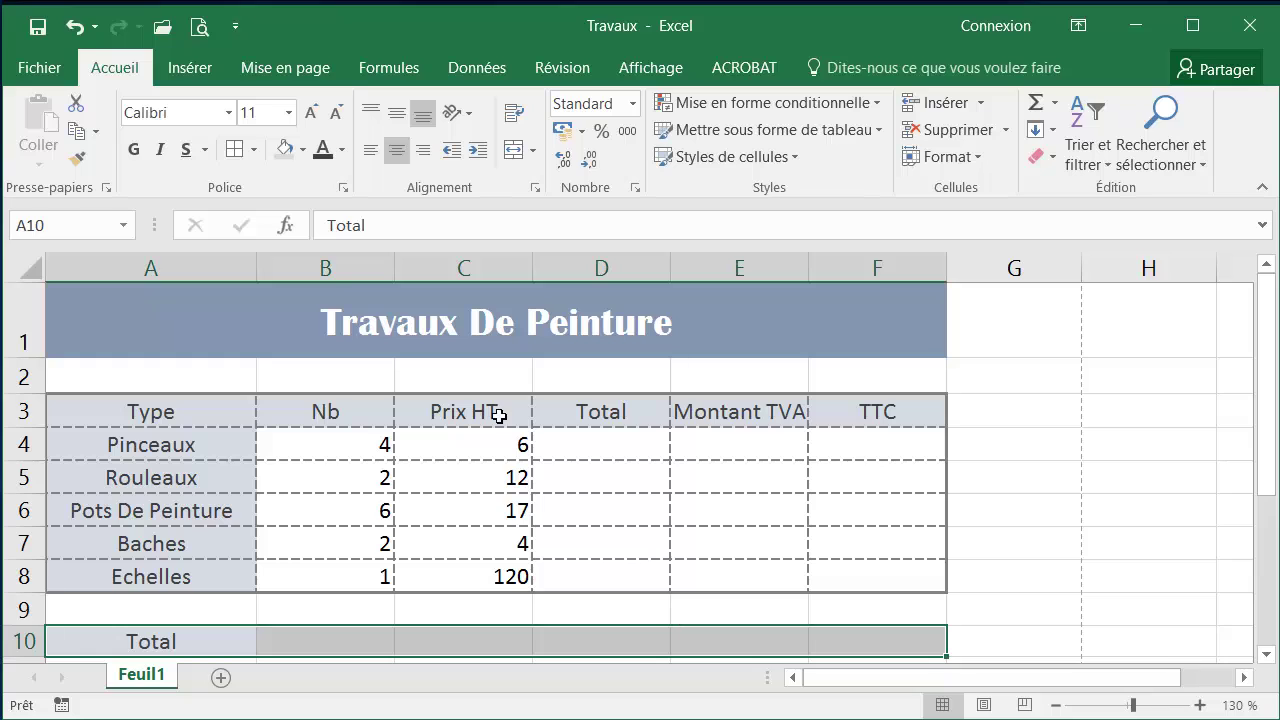
click(255, 150)
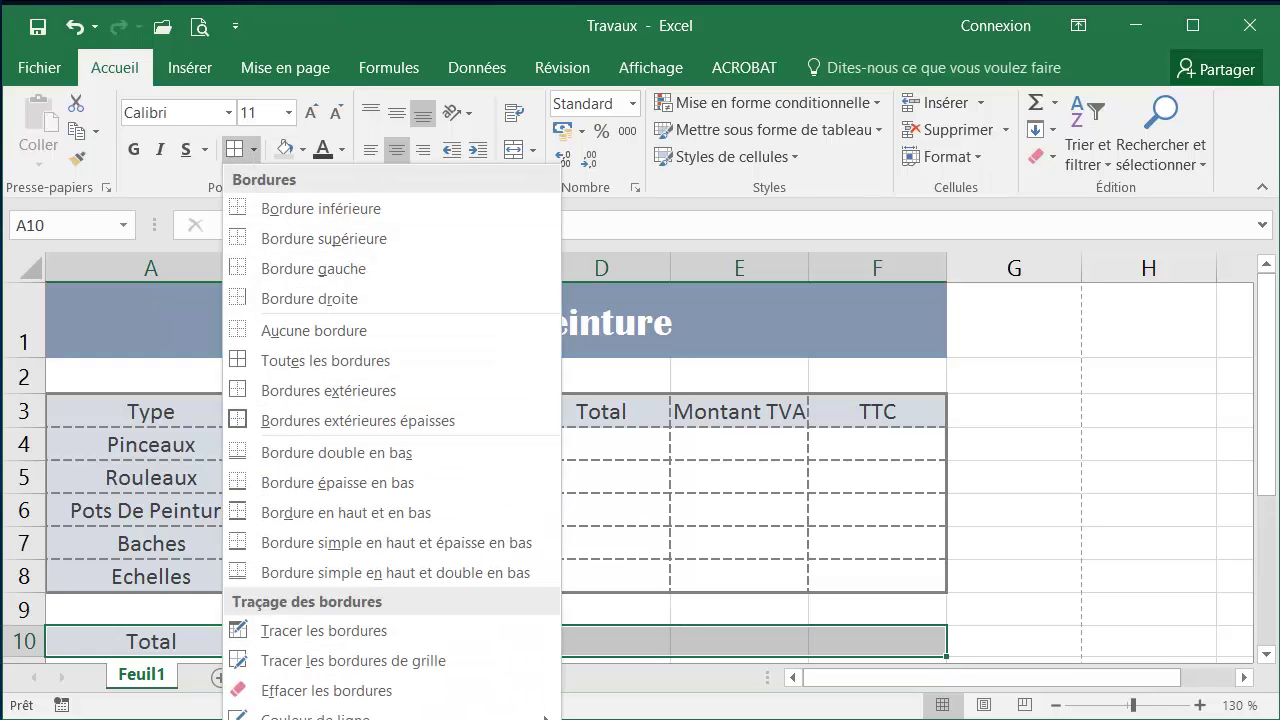
click(316, 719)
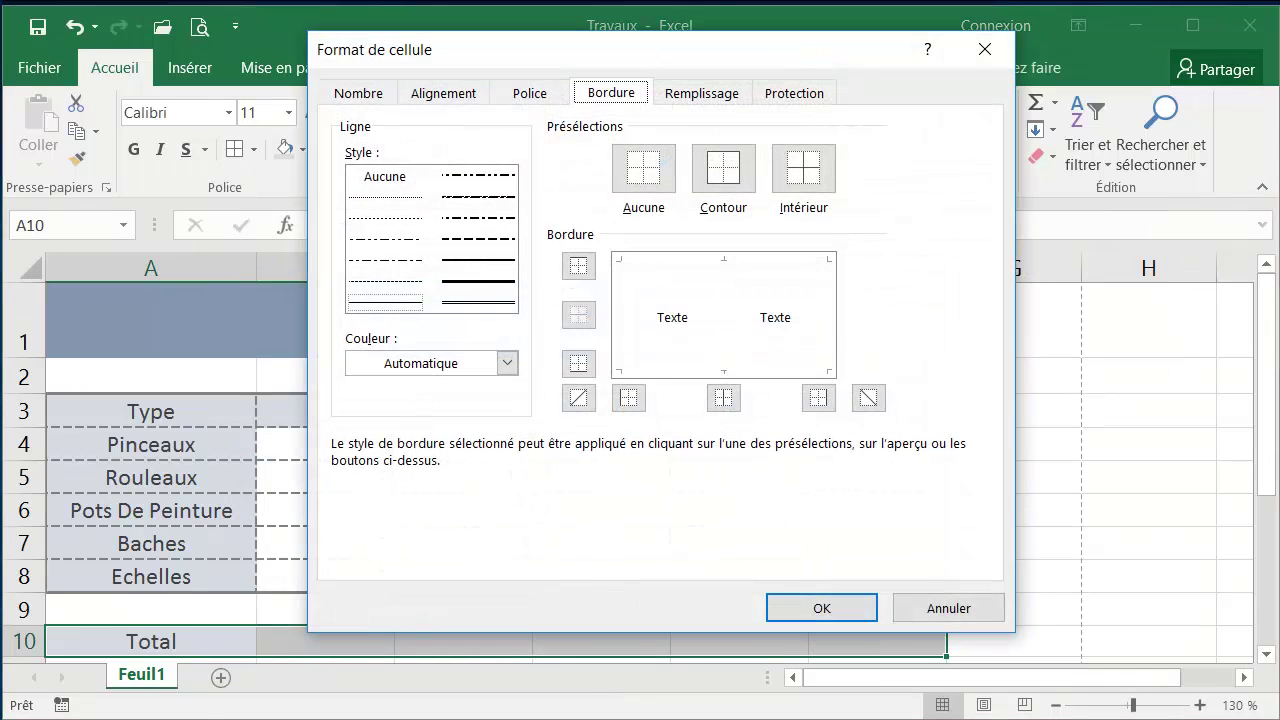
click(486, 282)
click(507, 364)
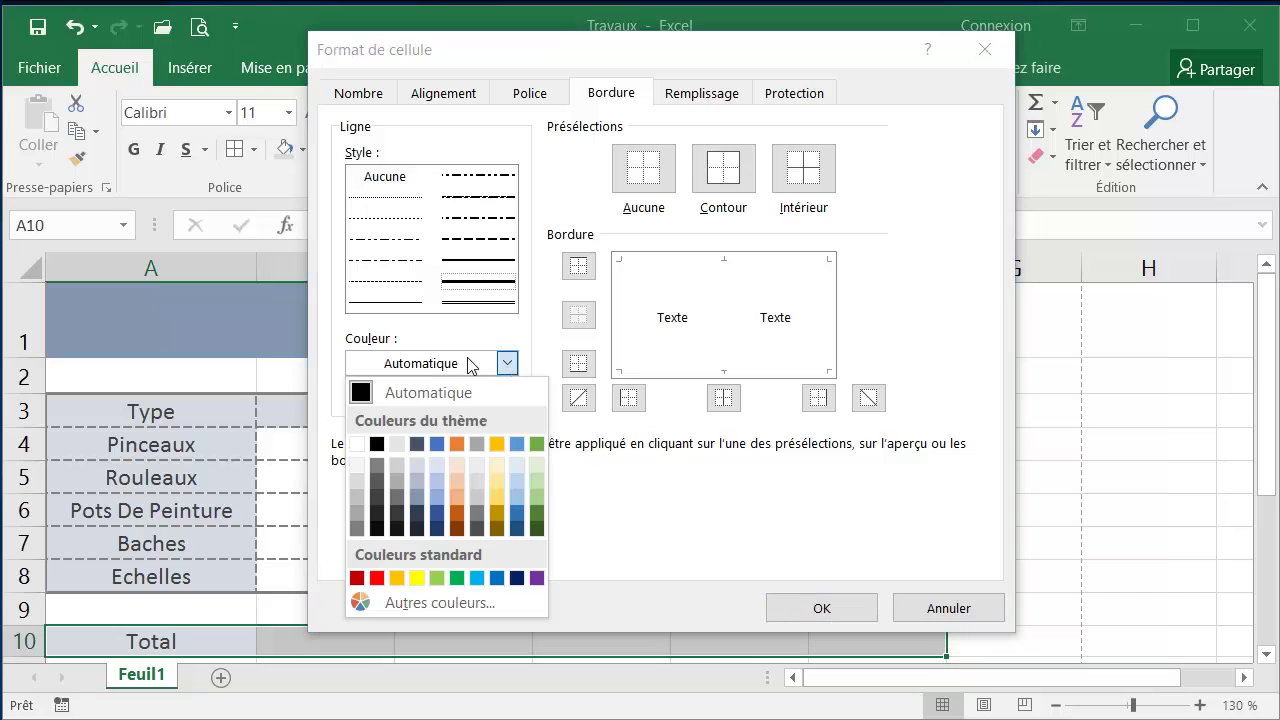
click(378, 464)
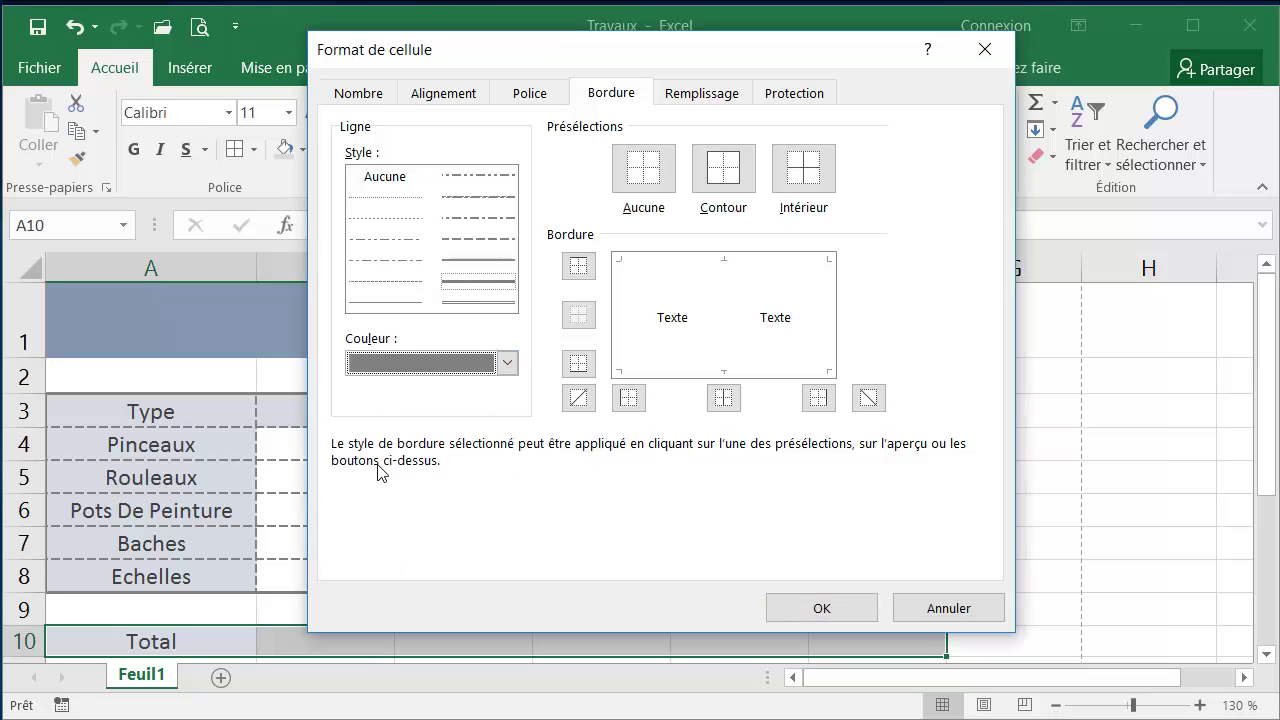
click(733, 186)
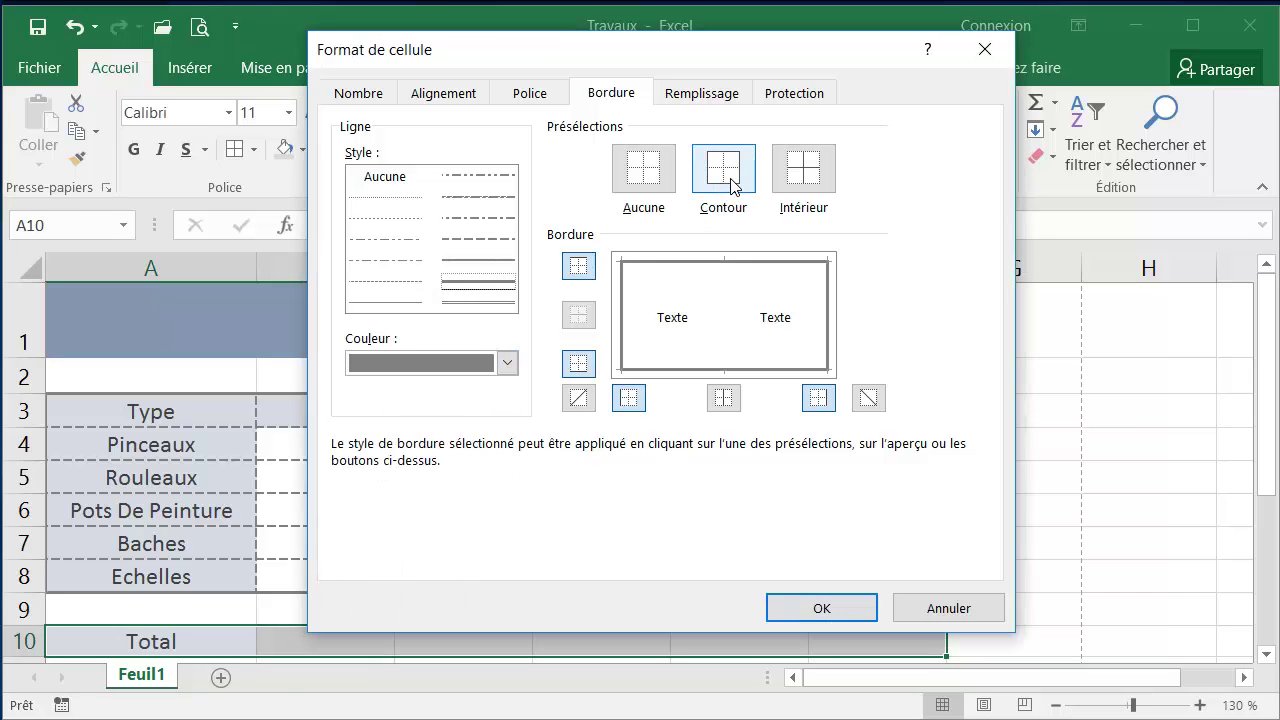
click(794, 187)
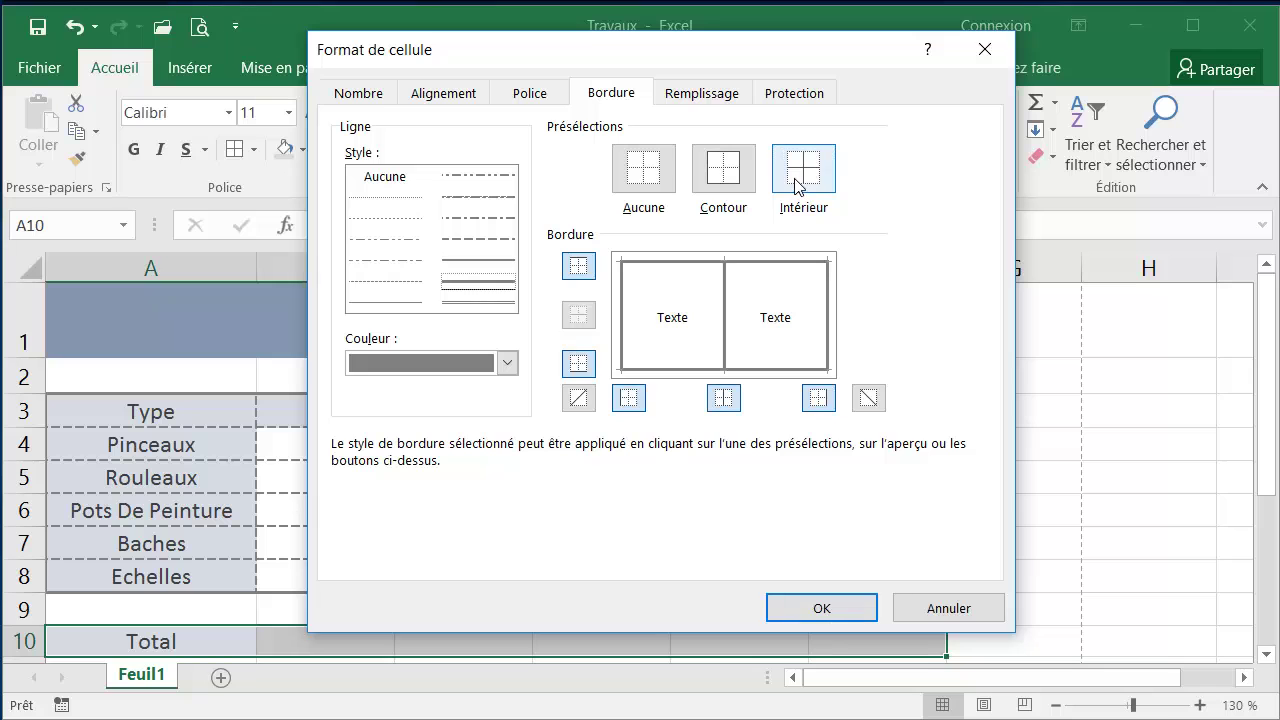
click(838, 618)
click(573, 490)
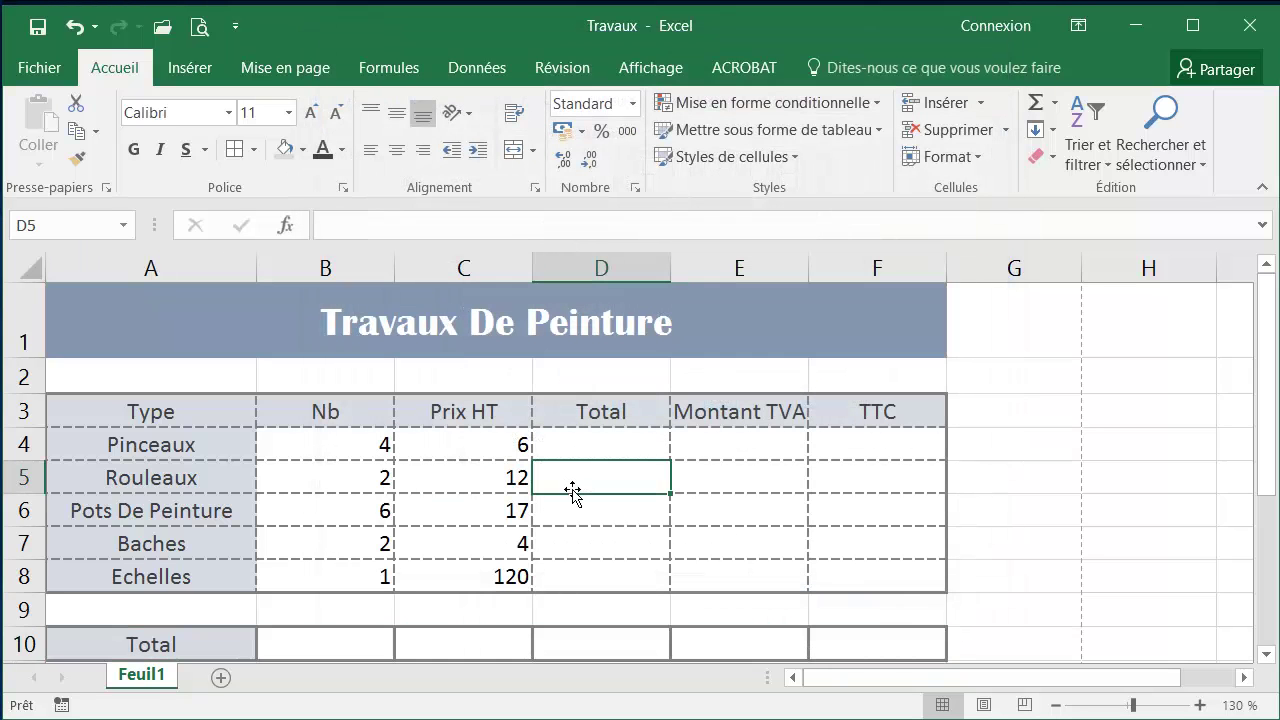
Centre the Nb and Prix HT values in cells B4 to C8 horizontally.
click(1060, 705)
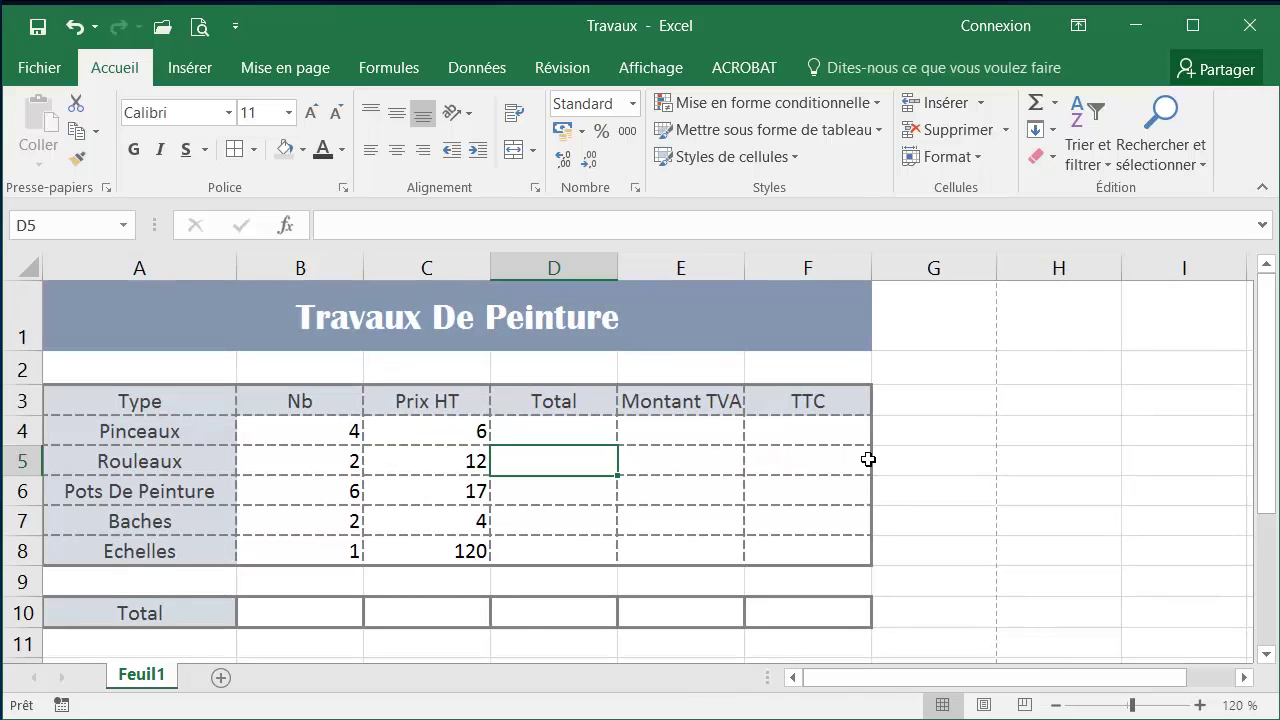
scroll(868, 458, down, 1)
scroll(763, 449, up, 1)
click(567, 426)
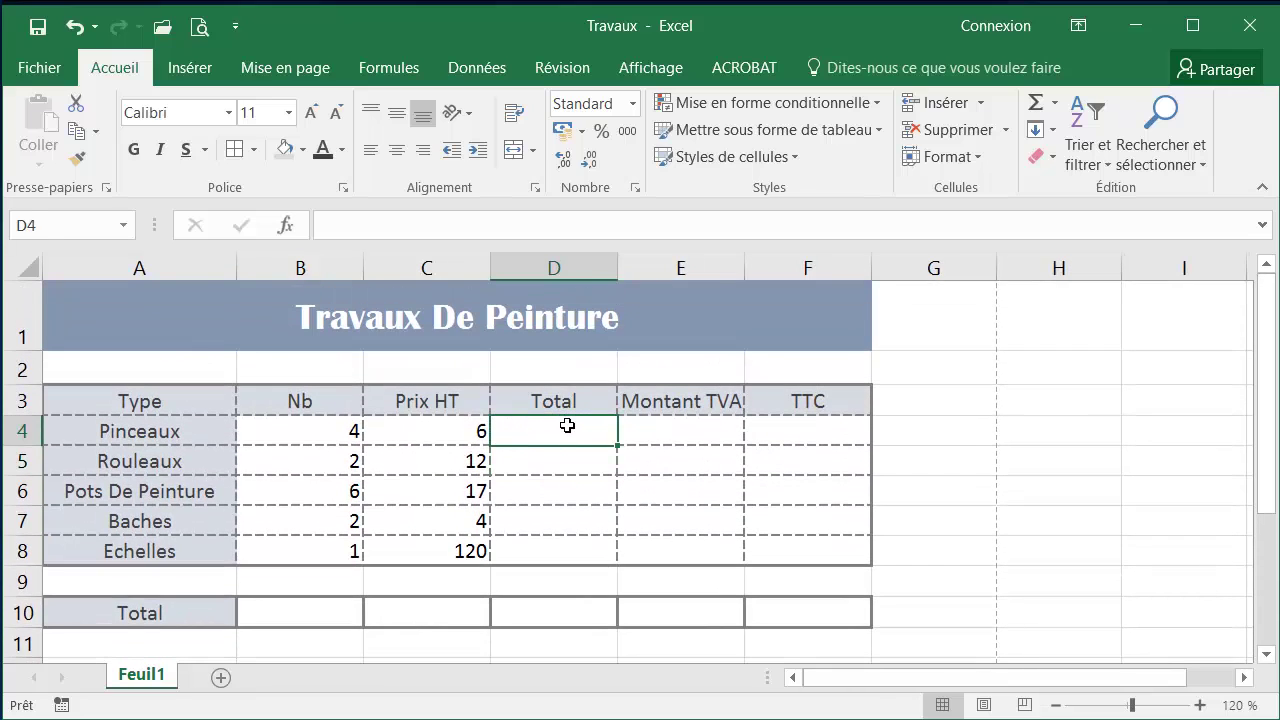
click(297, 433)
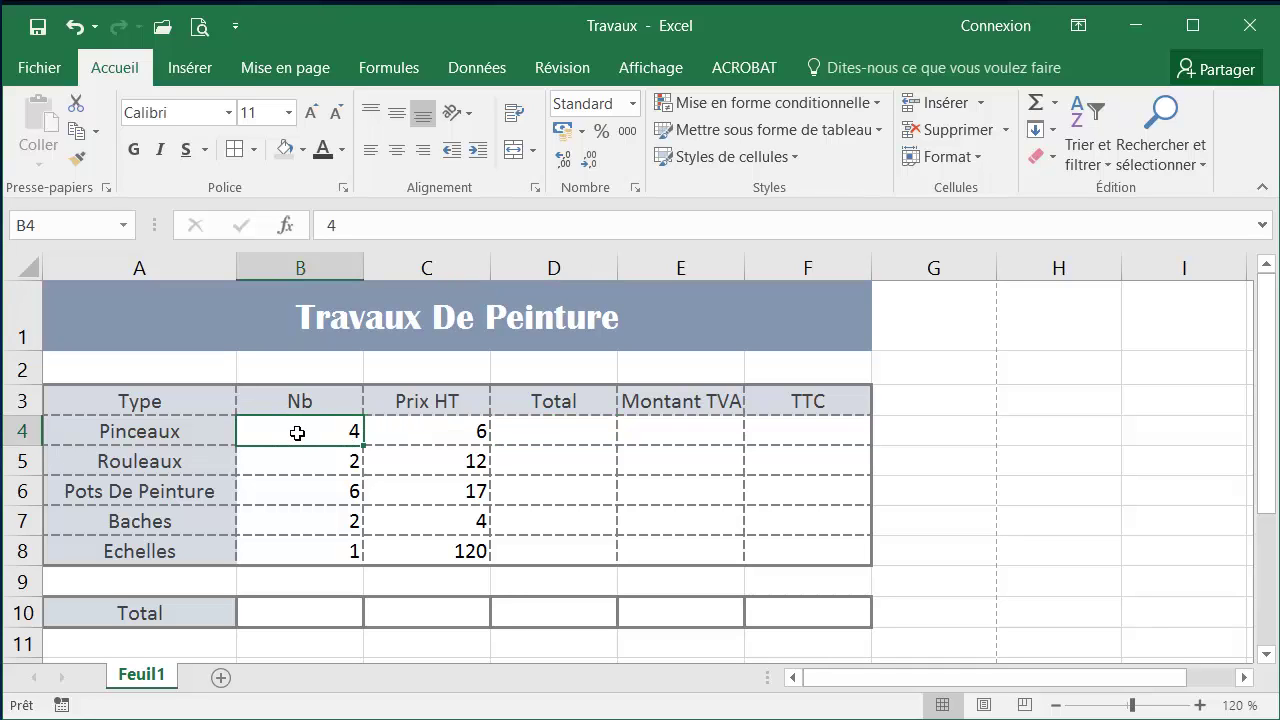
drag(297, 433, 407, 549)
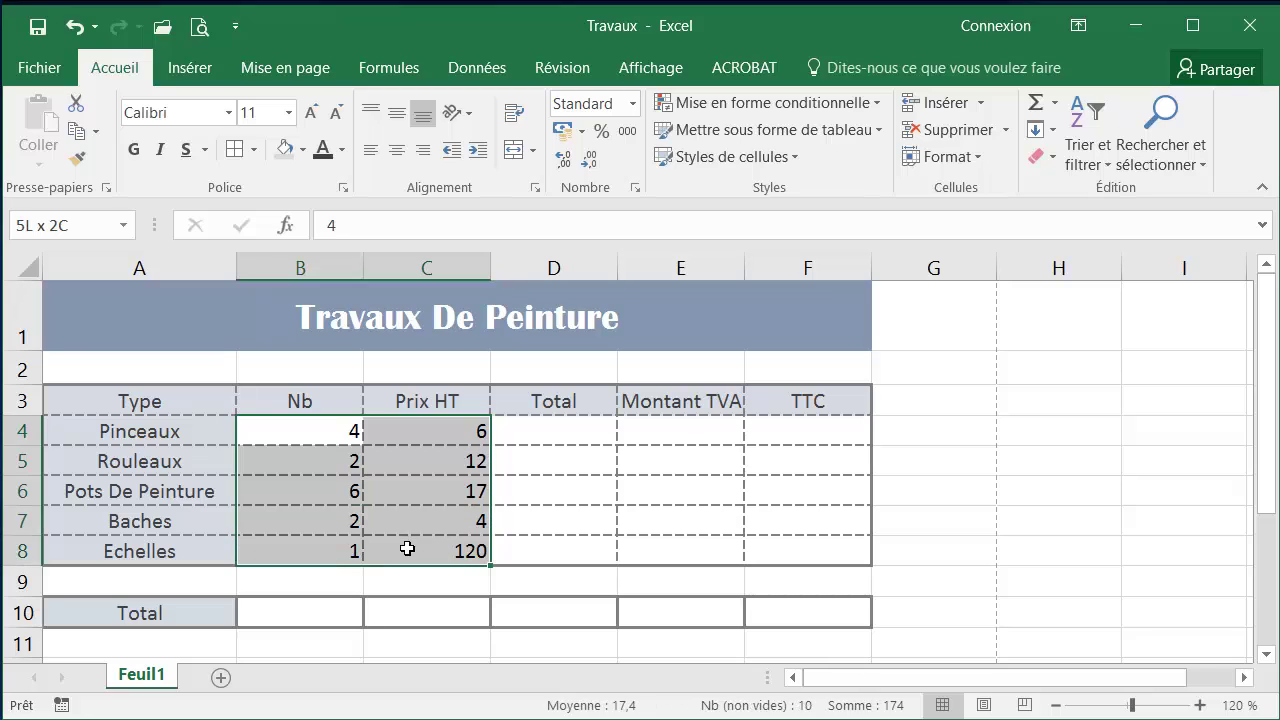
click(397, 150)
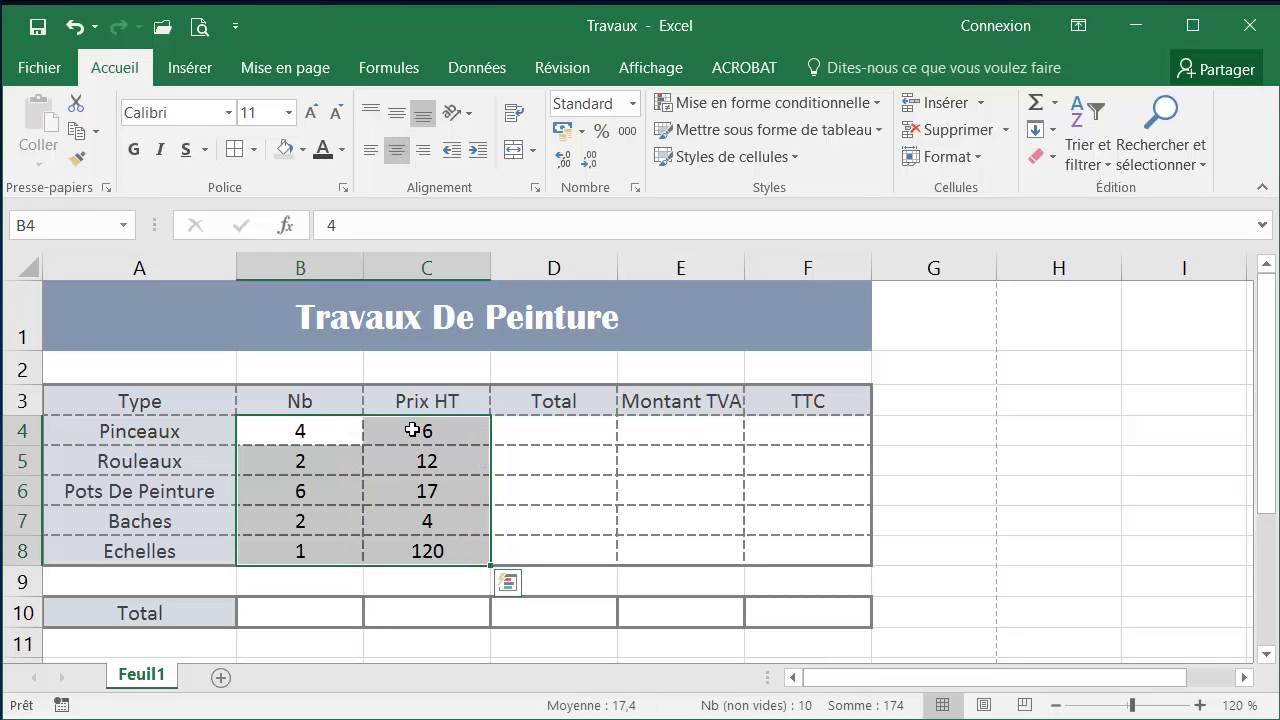
Format the Prix HT values in cells C4 to C8 with the € Français (France) accounting format.
drag(412, 430, 427, 551)
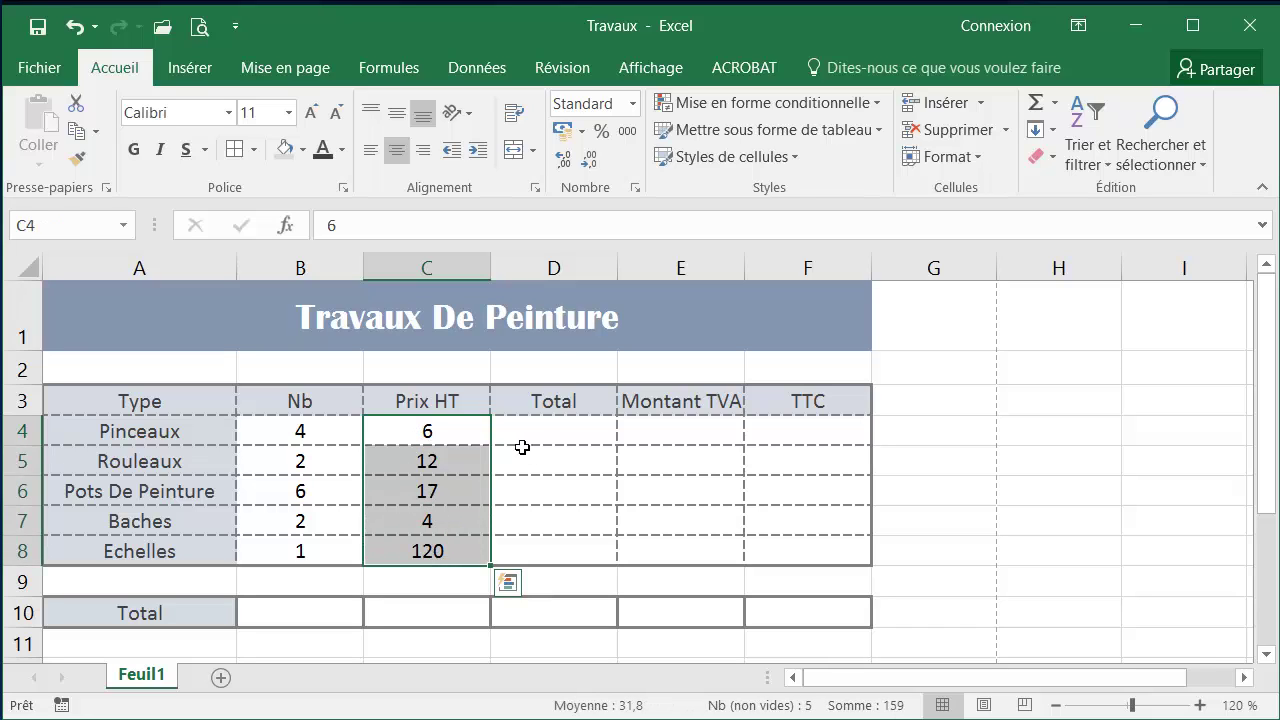
click(583, 131)
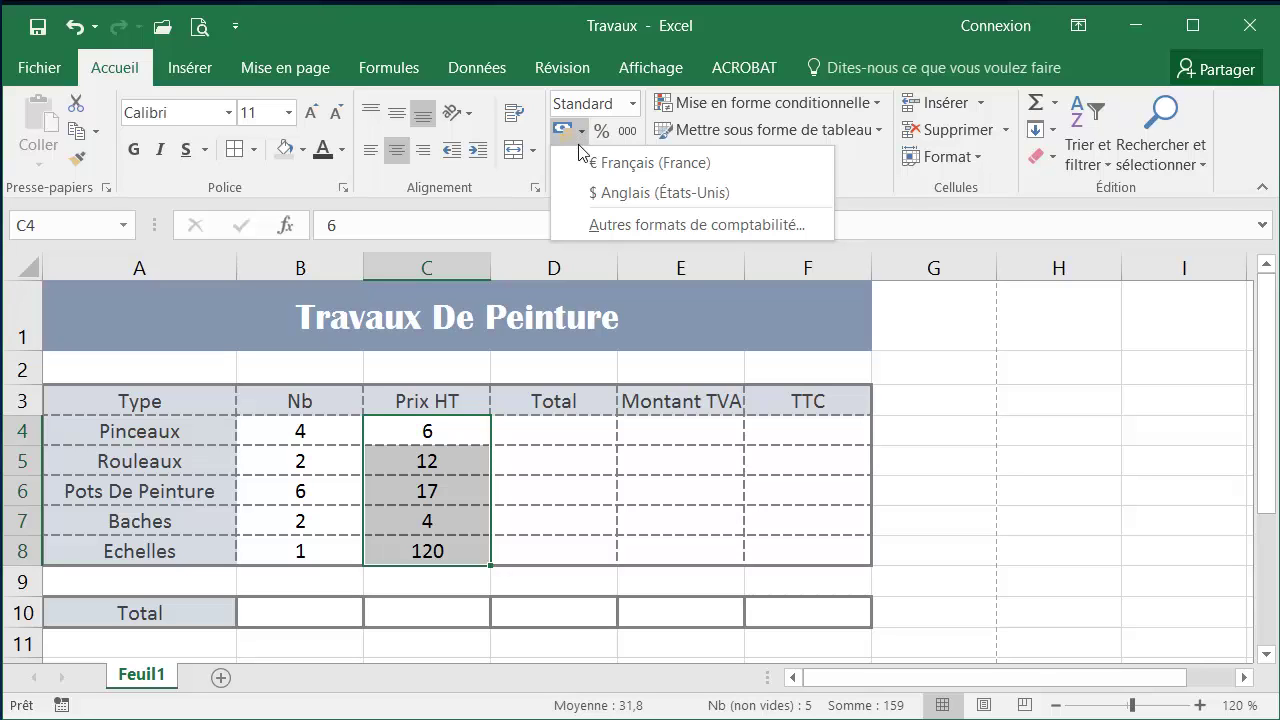
click(619, 163)
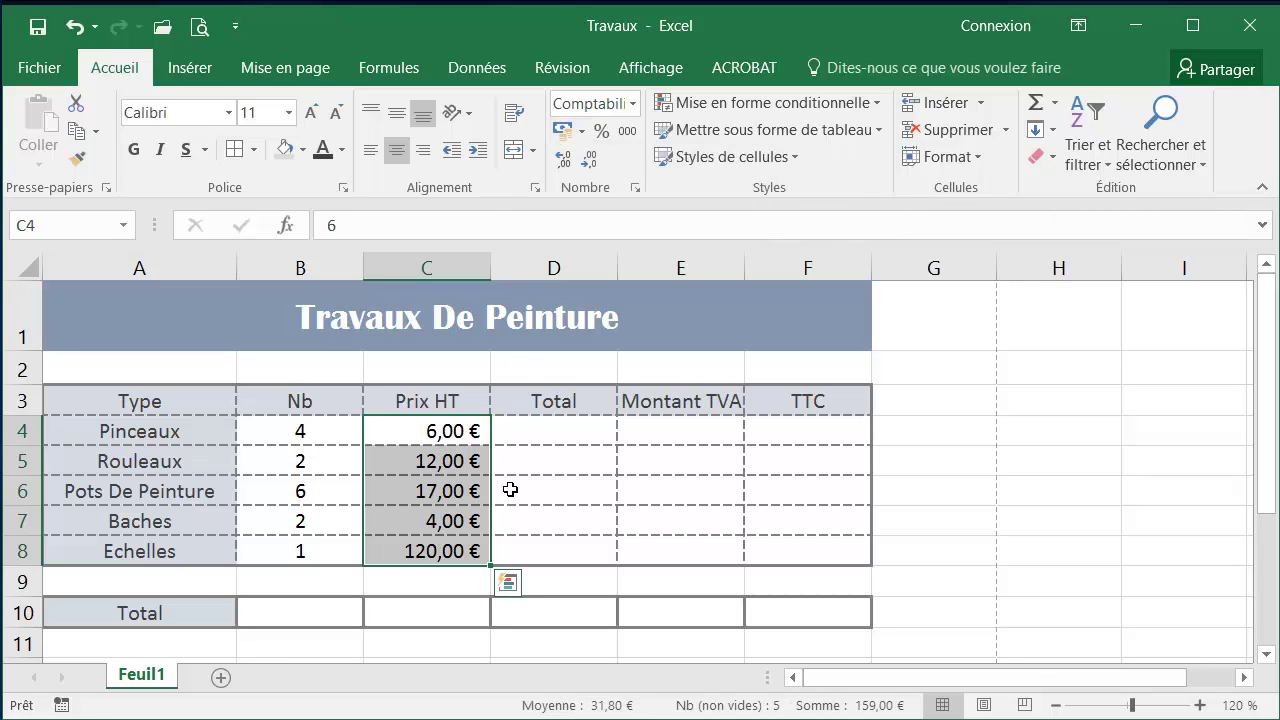
click(560, 428)
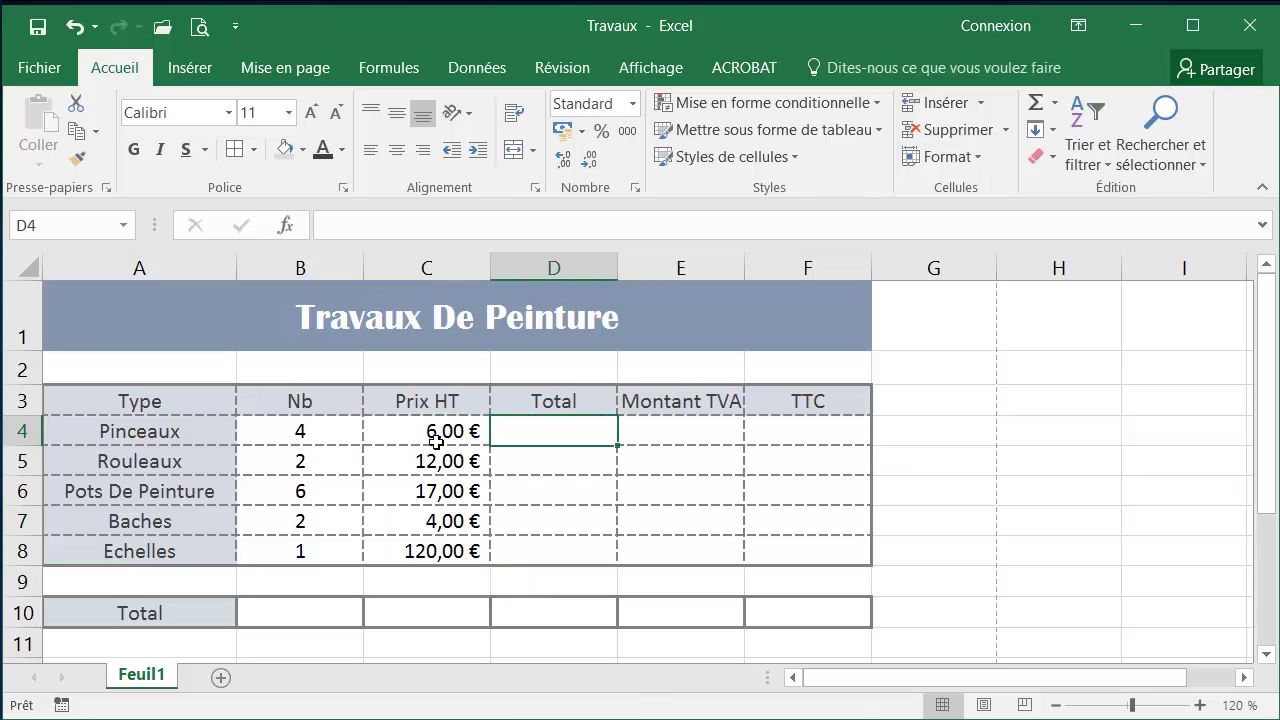